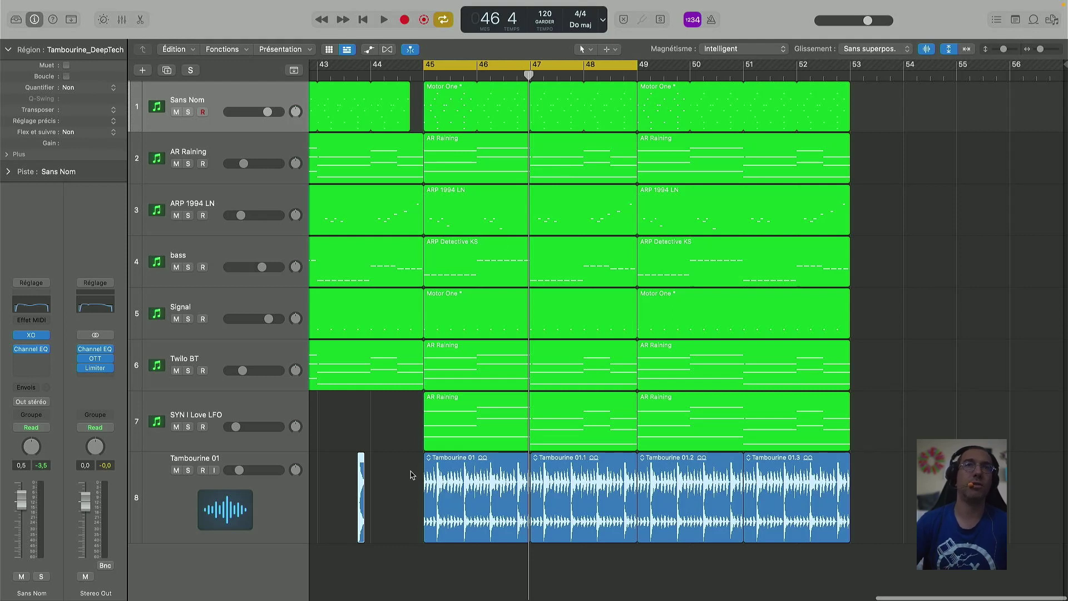
# Play back the full arrangement over the cycle range starting at bar 45, and stop it
pyautogui.press('space')
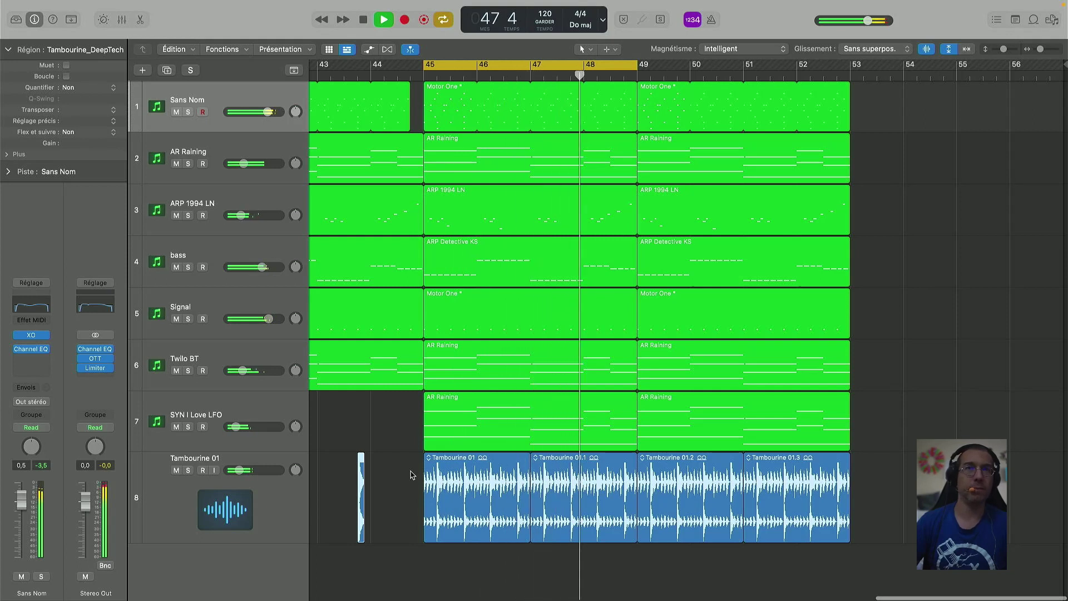
pyautogui.press('space')
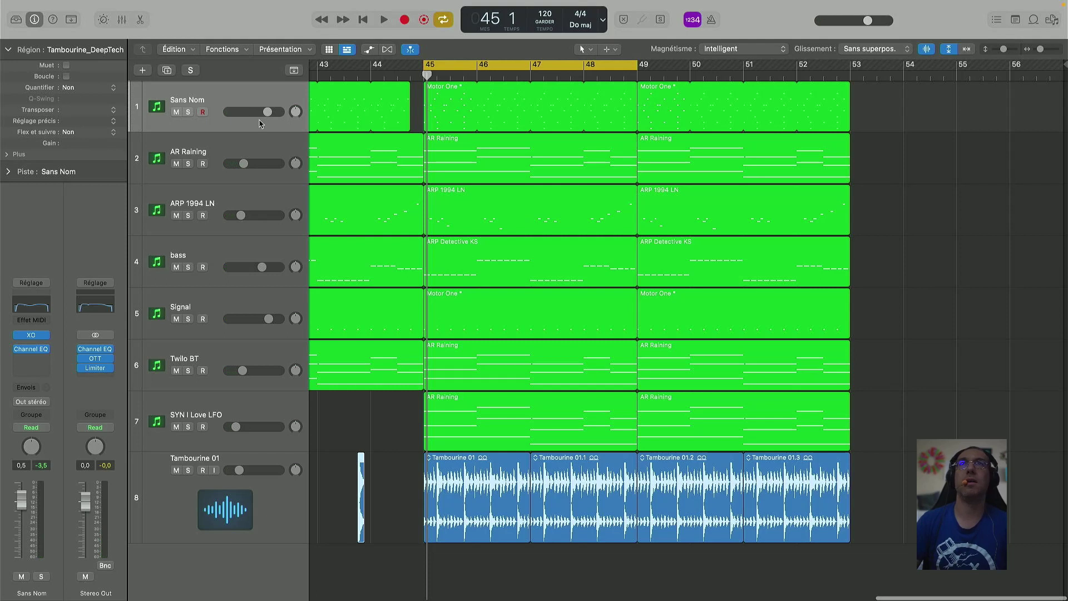
# Solo the Sans Nom drum track and open its XO instrument in a window over the arrangement
pyautogui.click(236, 97)
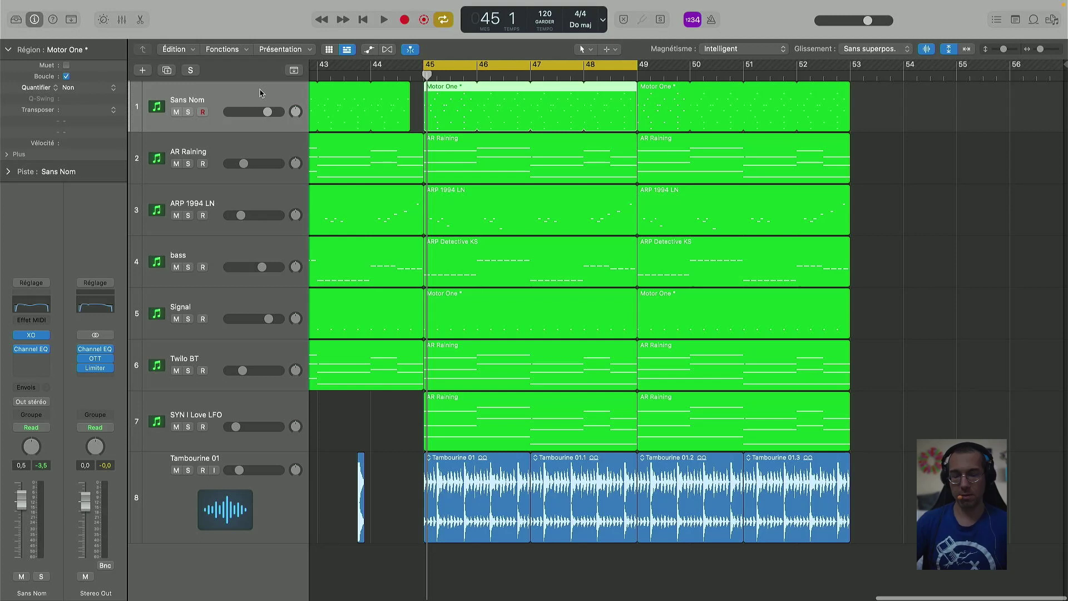
pyautogui.click(188, 112)
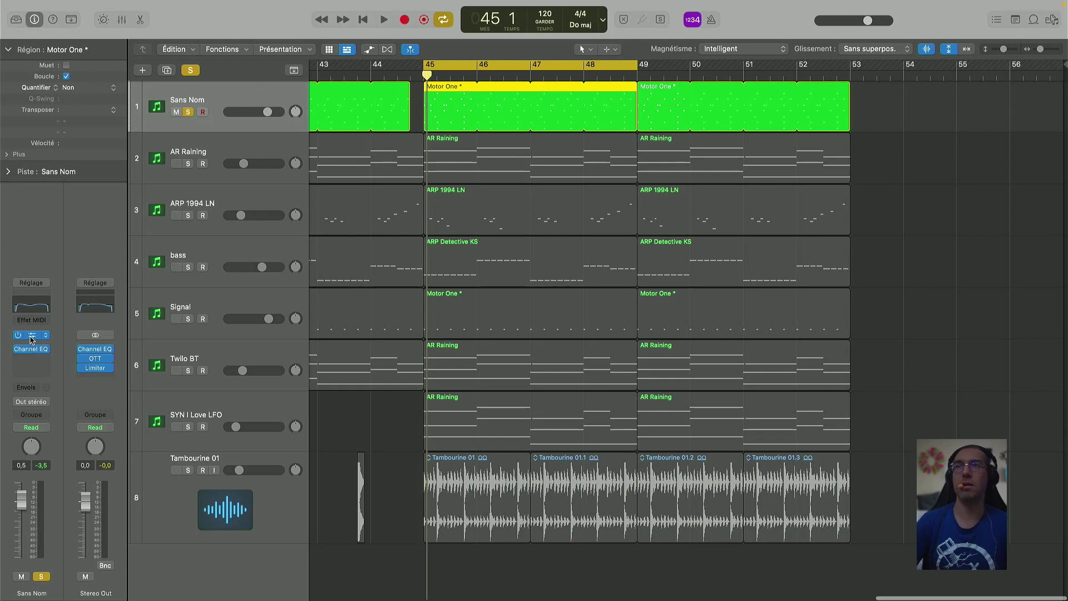
pyautogui.click(32, 336)
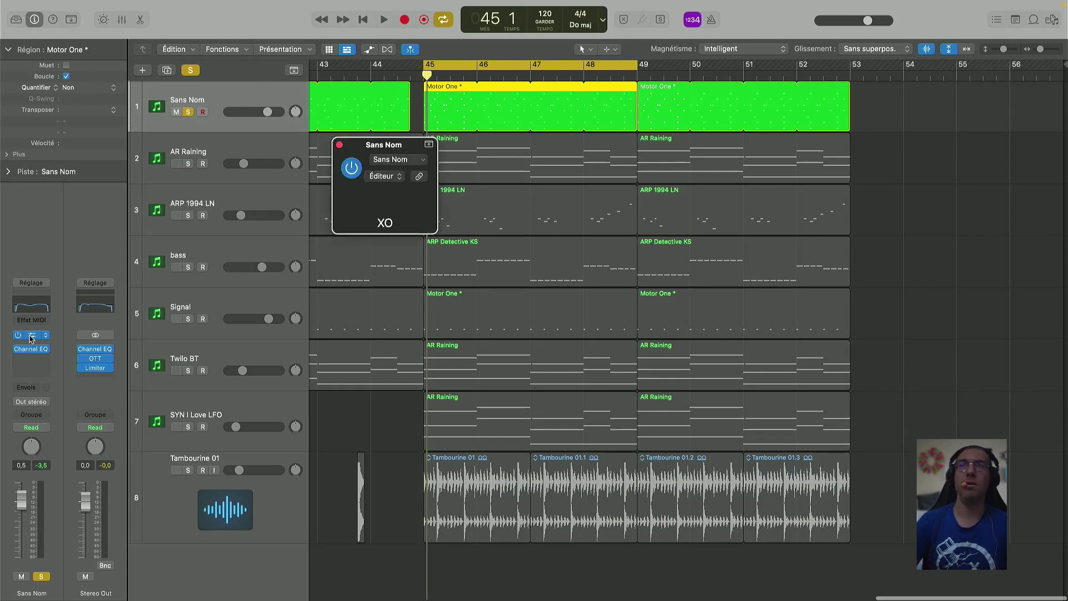
pyautogui.moveTo(596, 161); pyautogui.dragTo(513, 116)
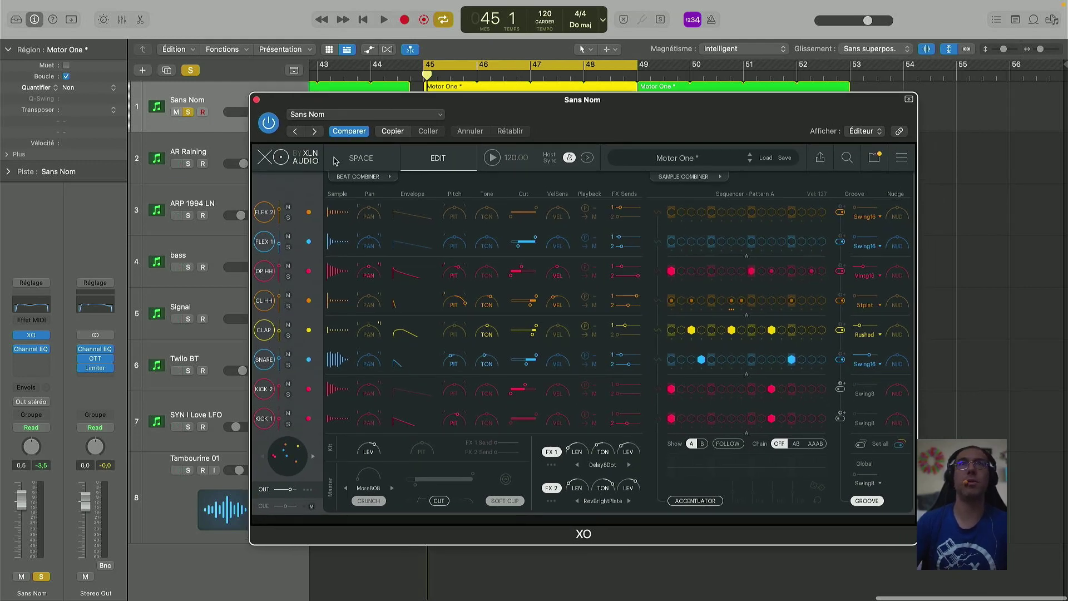
# Show XO's Space view and audition the soloed drum pattern over the sample map
pyautogui.click(361, 159)
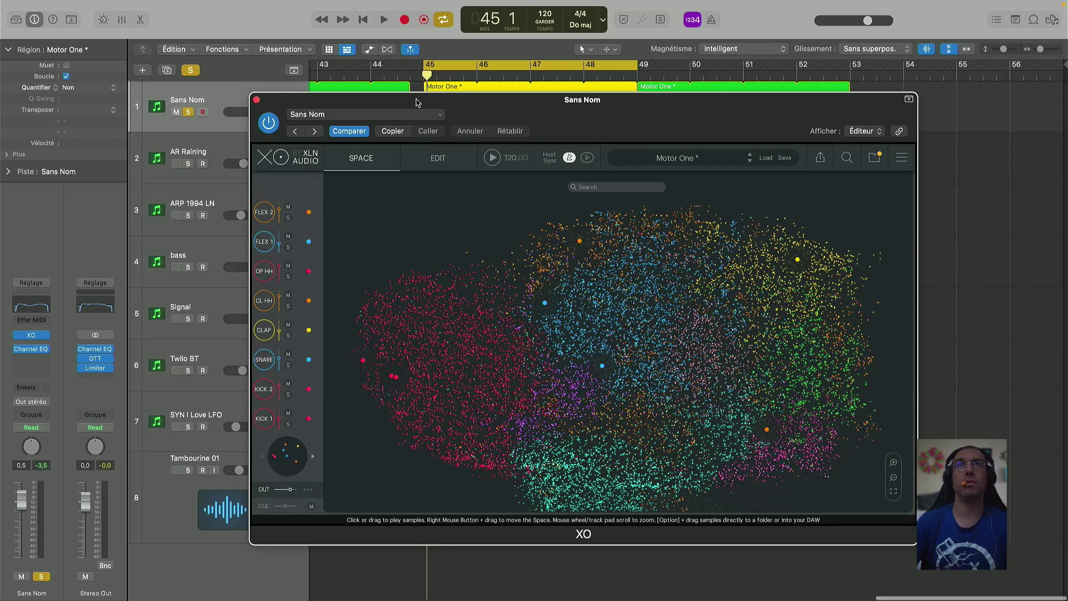
pyautogui.moveTo(423, 109); pyautogui.dragTo(419, 139)
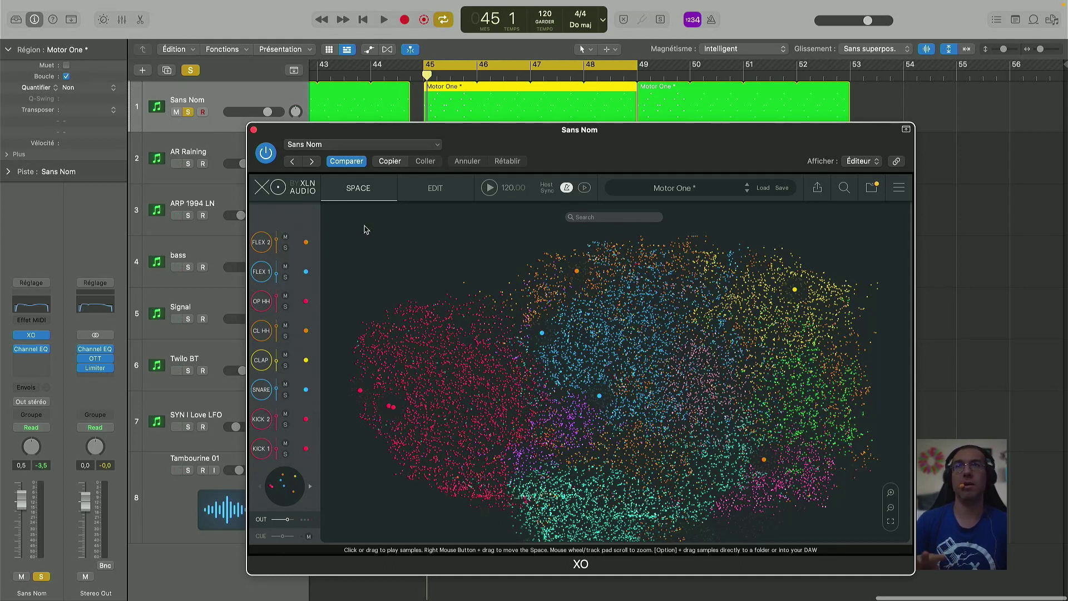
pyautogui.press('space')
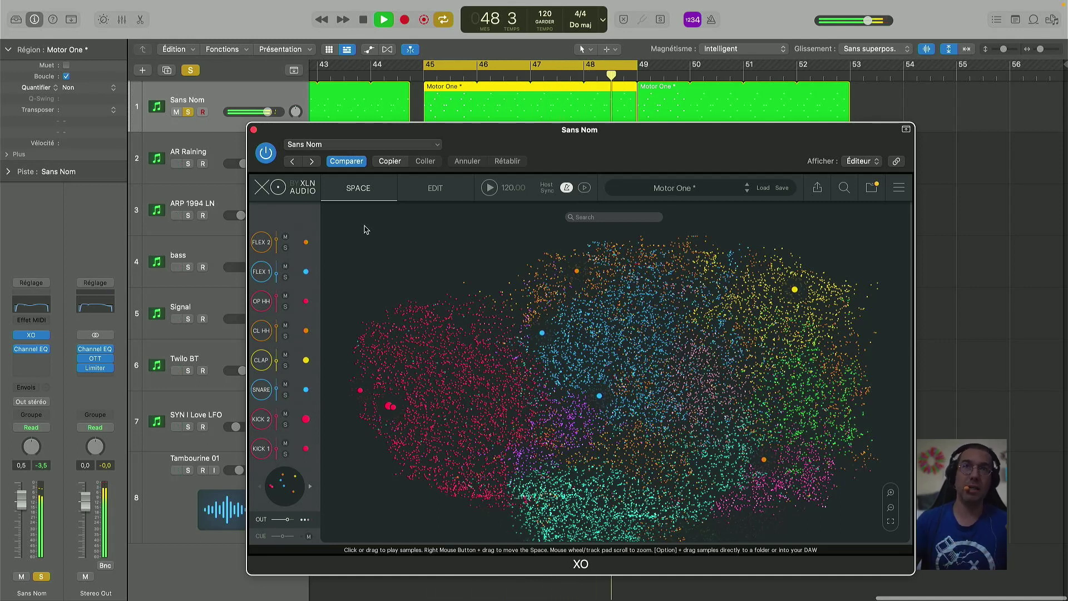
pyautogui.press('space')
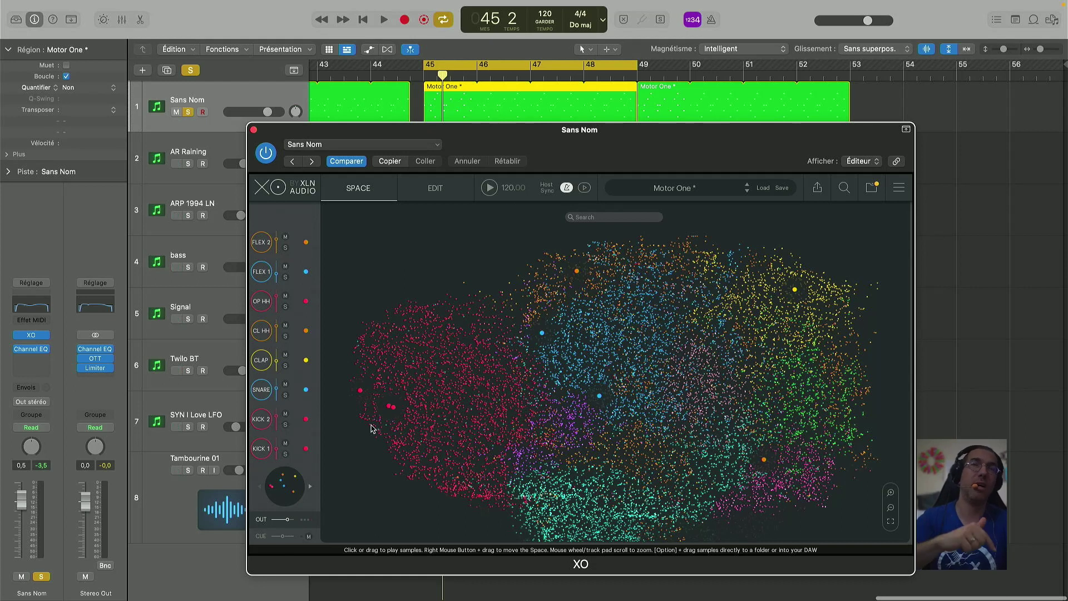
pyautogui.press('space')
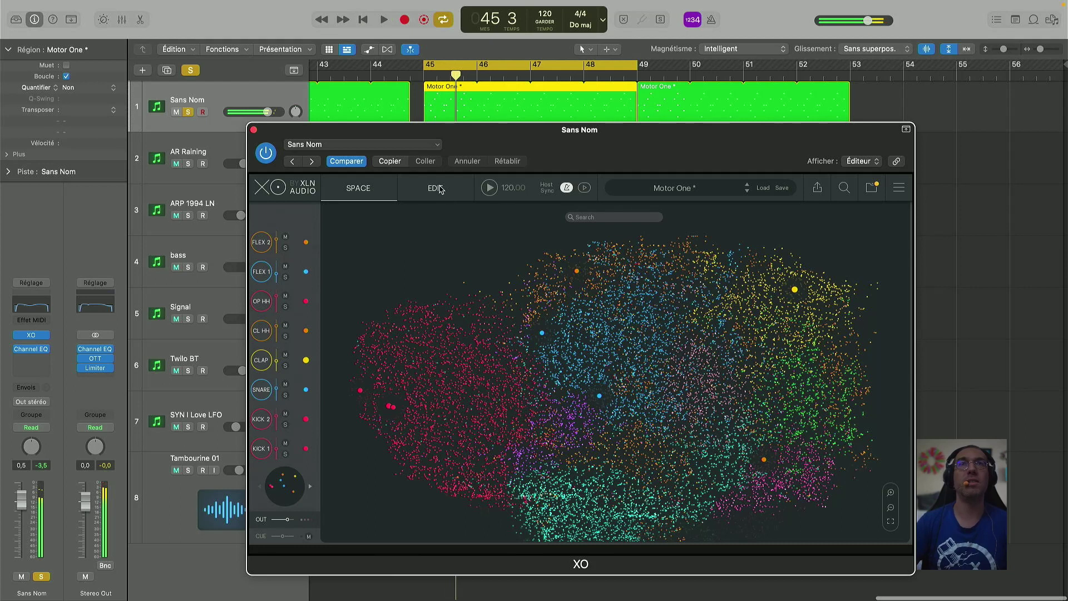
# In XO's Edit view, solo Kick 2 during playback, set its low cut to 31 Hz and raise its high cut frequency
pyautogui.click(438, 189)
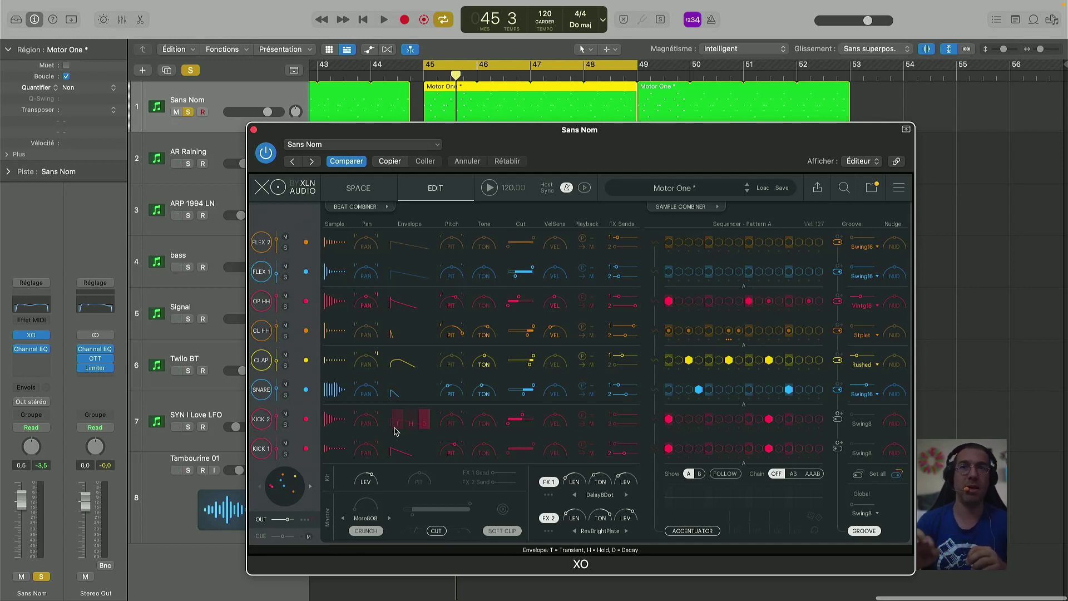
pyautogui.press('space')
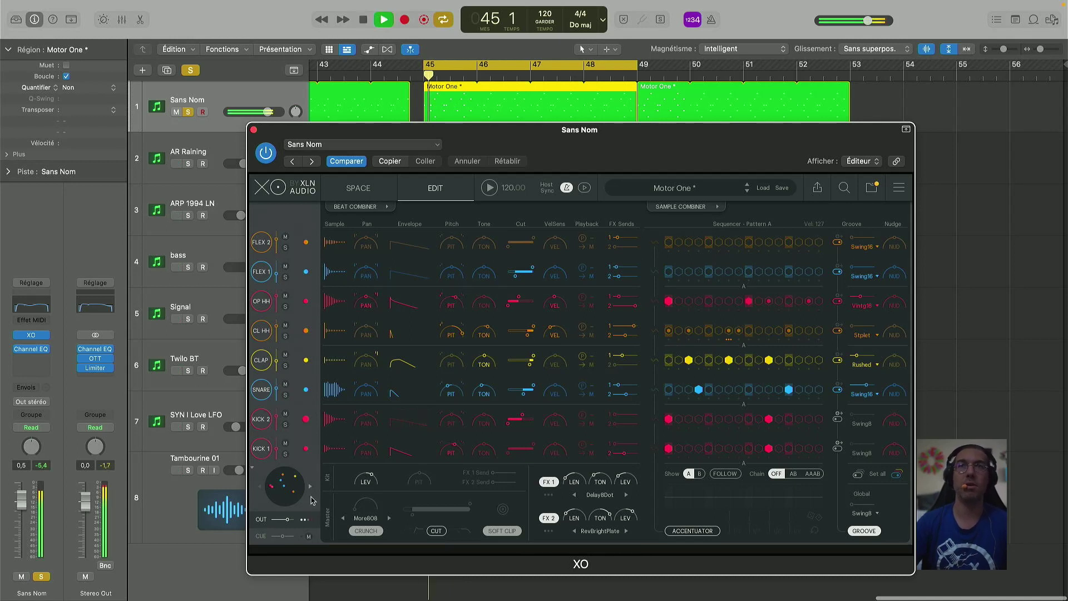
pyautogui.click(284, 425)
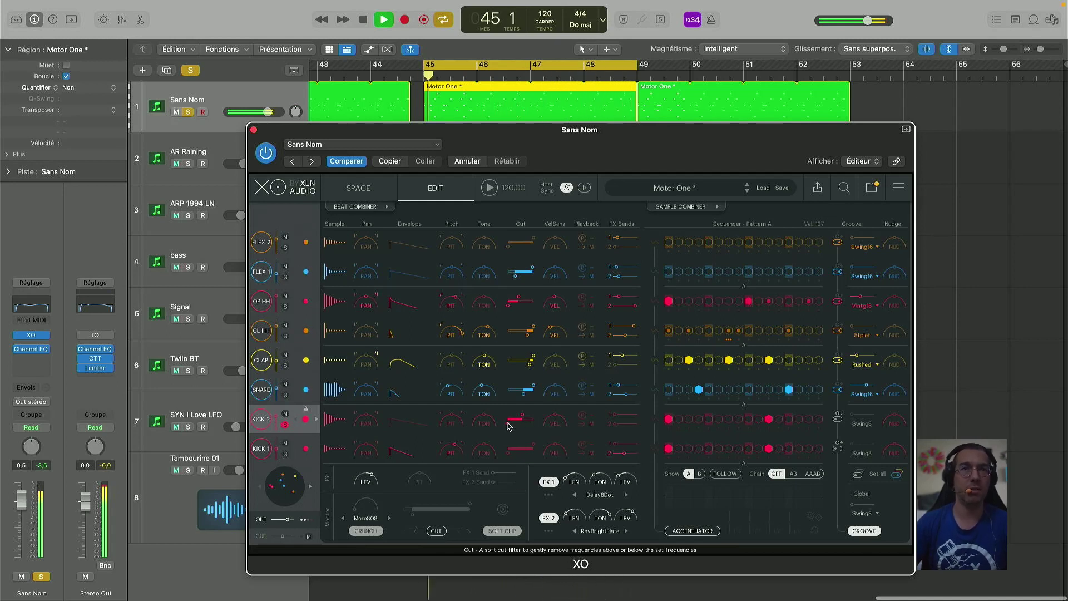
pyautogui.moveTo(508, 426)
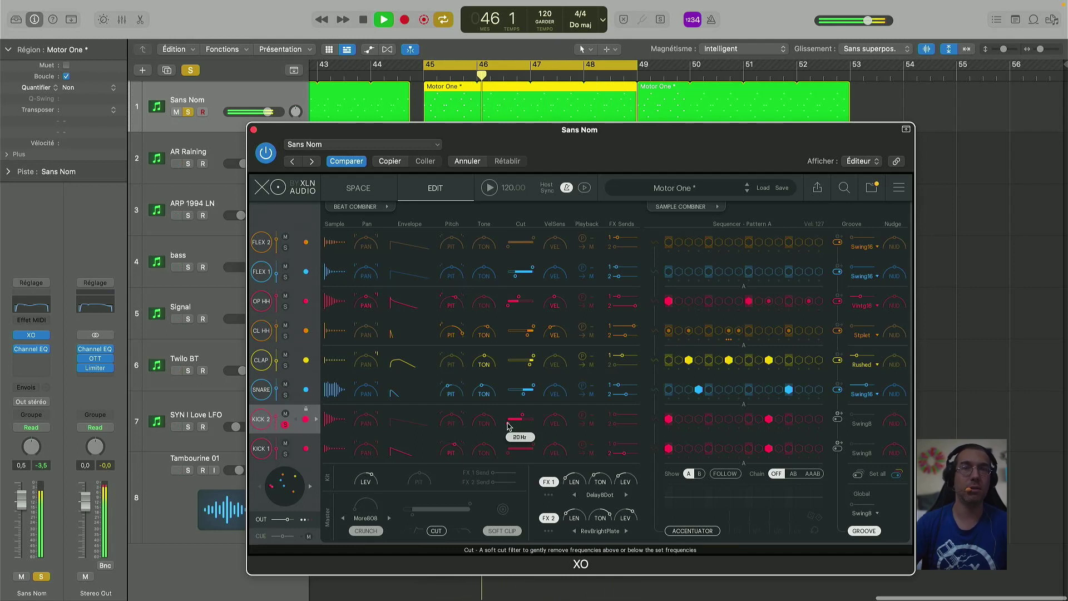
pyautogui.scroll(1, 508, 426)
pyautogui.scroll(3, 508, 427)
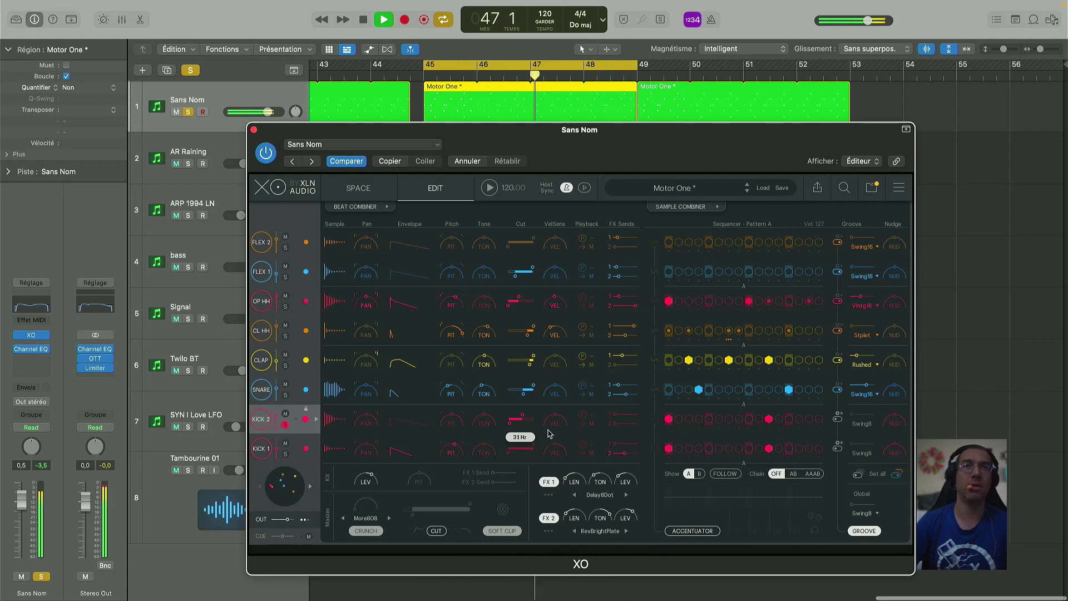
pyautogui.click(524, 419)
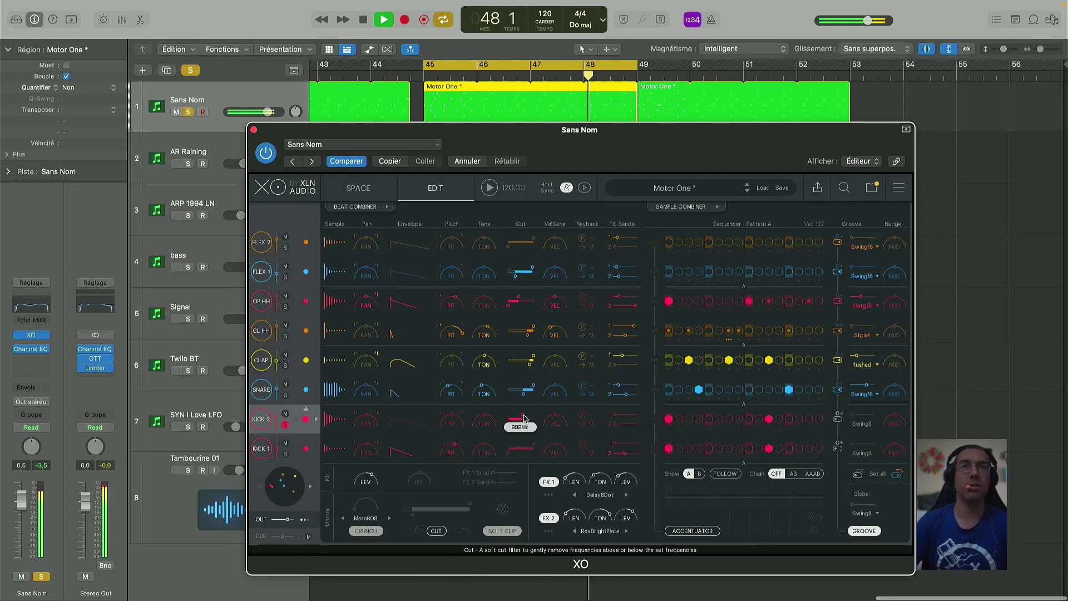
pyautogui.moveTo(524, 418); pyautogui.dragTo(530, 419)
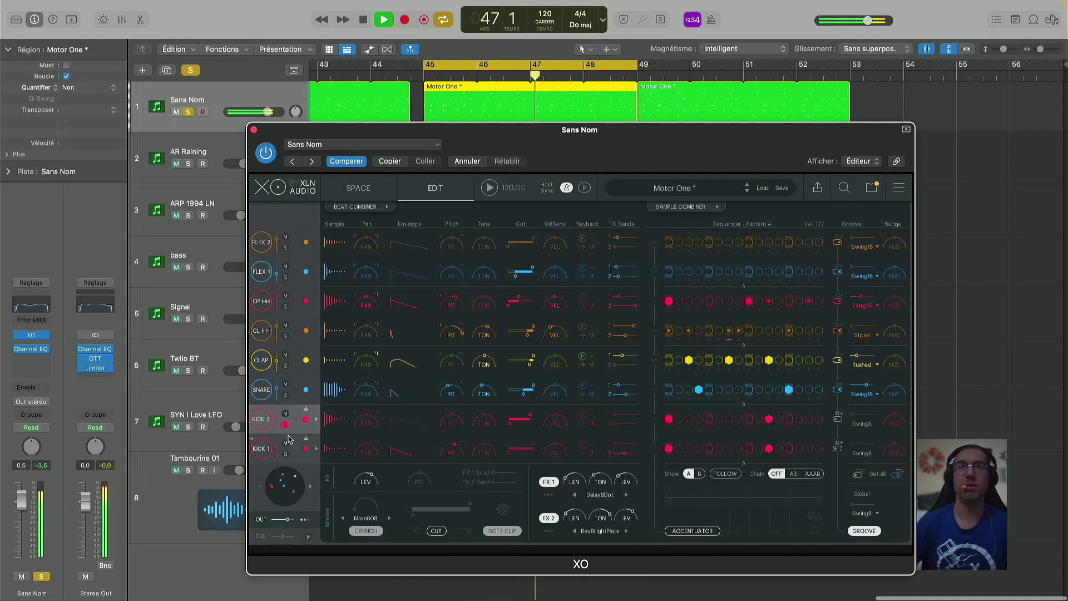
# Solo Kick 1 instead of Kick 2 and fine-tune its low cut frequency by ear
pyautogui.click(285, 454)
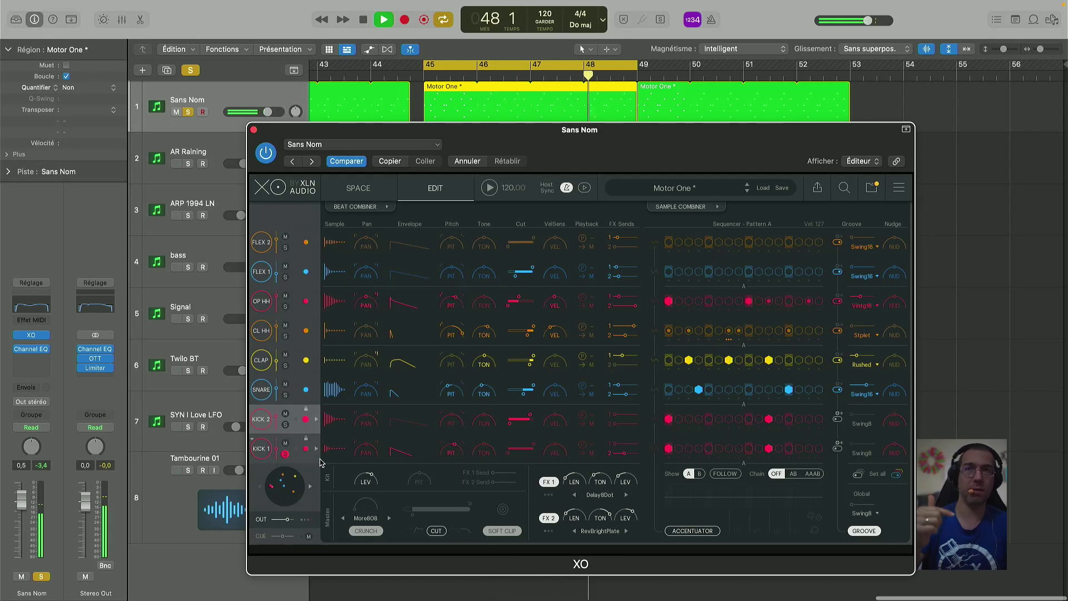
pyautogui.moveTo(513, 458)
pyautogui.scroll(-5, 513, 458)
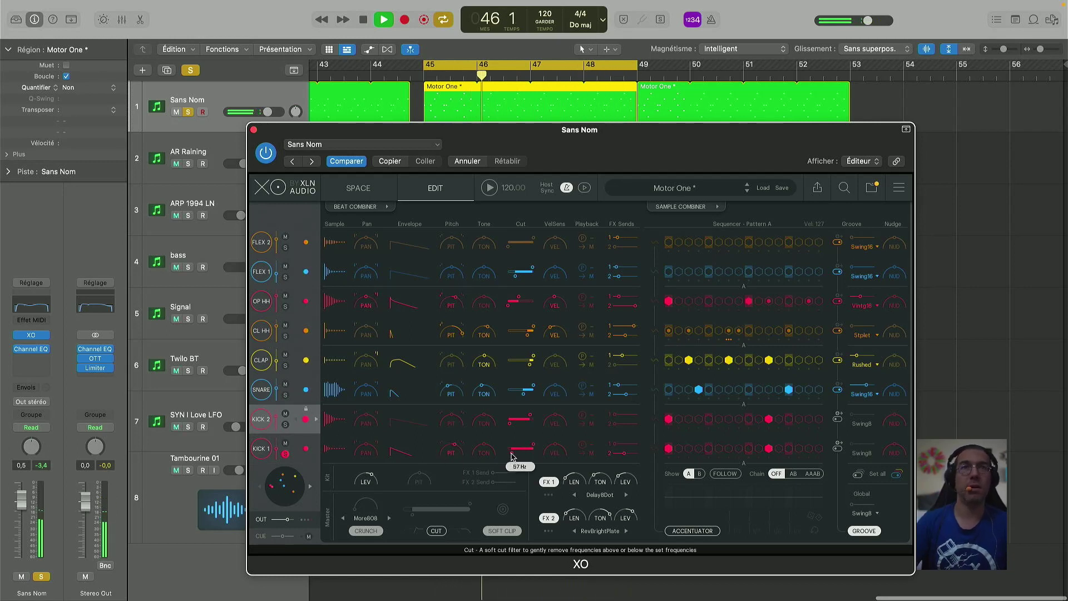
pyautogui.scroll(-5, 510, 456)
pyautogui.scroll(3, 510, 456)
pyautogui.scroll(4, 512, 456)
pyautogui.scroll(-2, 512, 457)
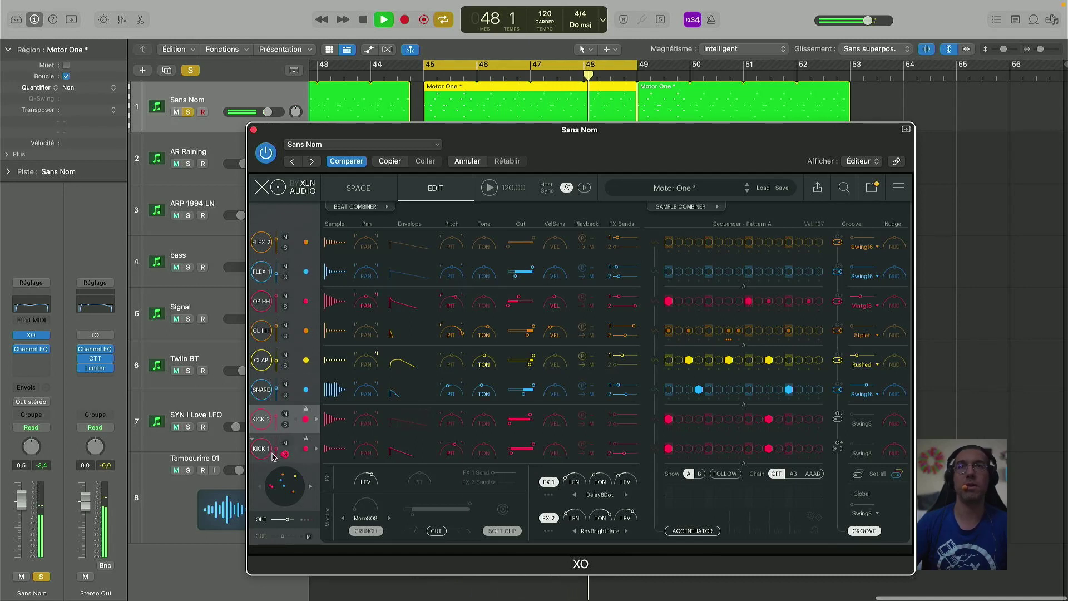
# Return the solo to Kick 2, readjust its low cut frequency, and take the lane out of solo
pyautogui.click(285, 426)
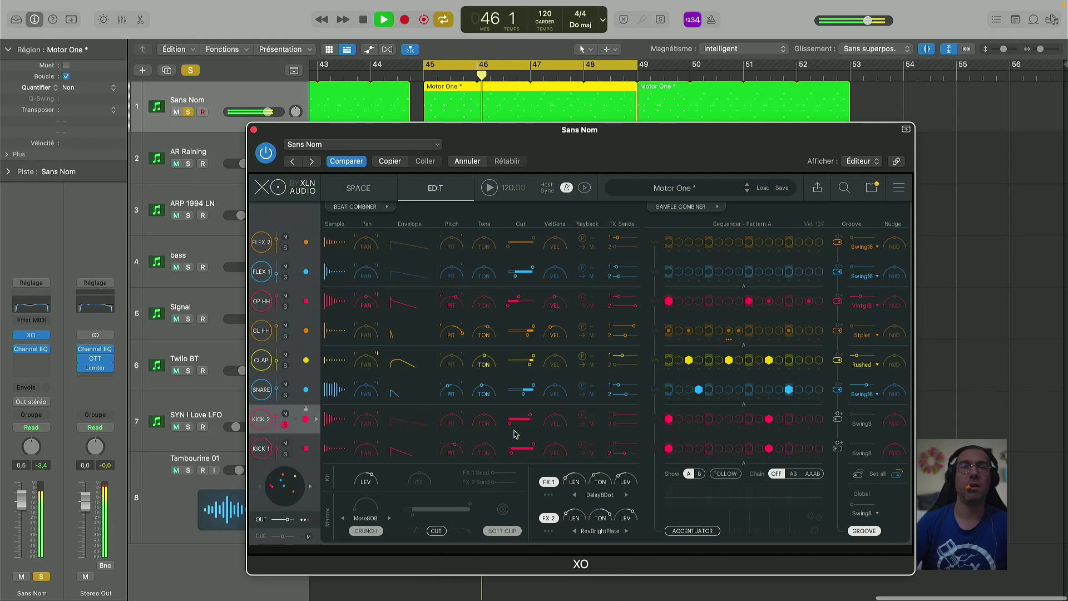
pyautogui.moveTo(511, 427)
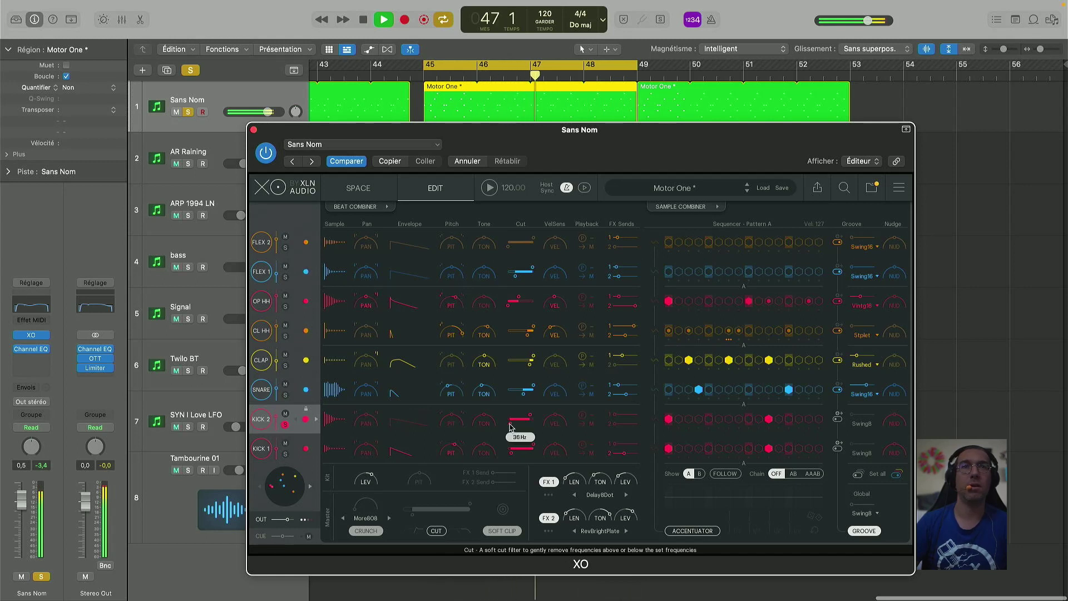
pyautogui.scroll(-2, 510, 427)
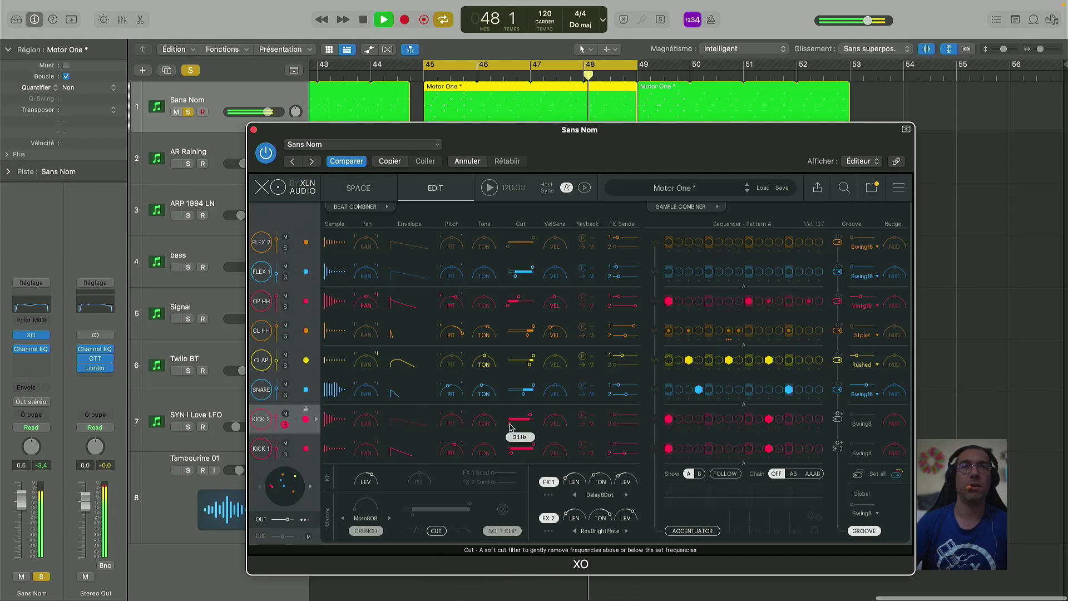
pyautogui.moveTo(511, 427); pyautogui.dragTo(511, 428)
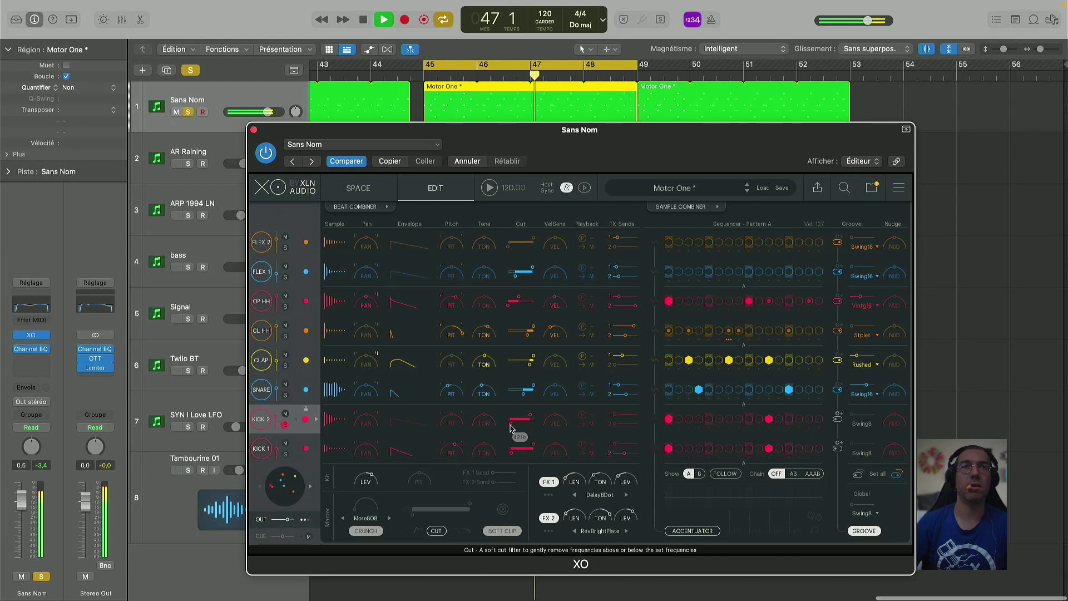
pyautogui.click(286, 424)
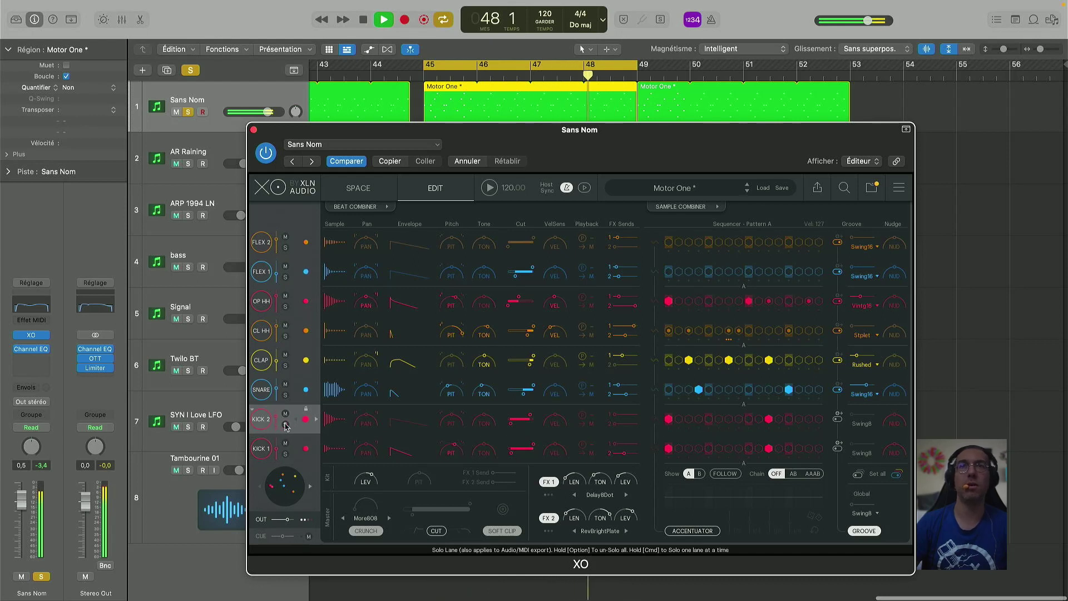
# Solo the Snare lane and fine-tune the low cut frequency of its Cut filter
pyautogui.click(285, 396)
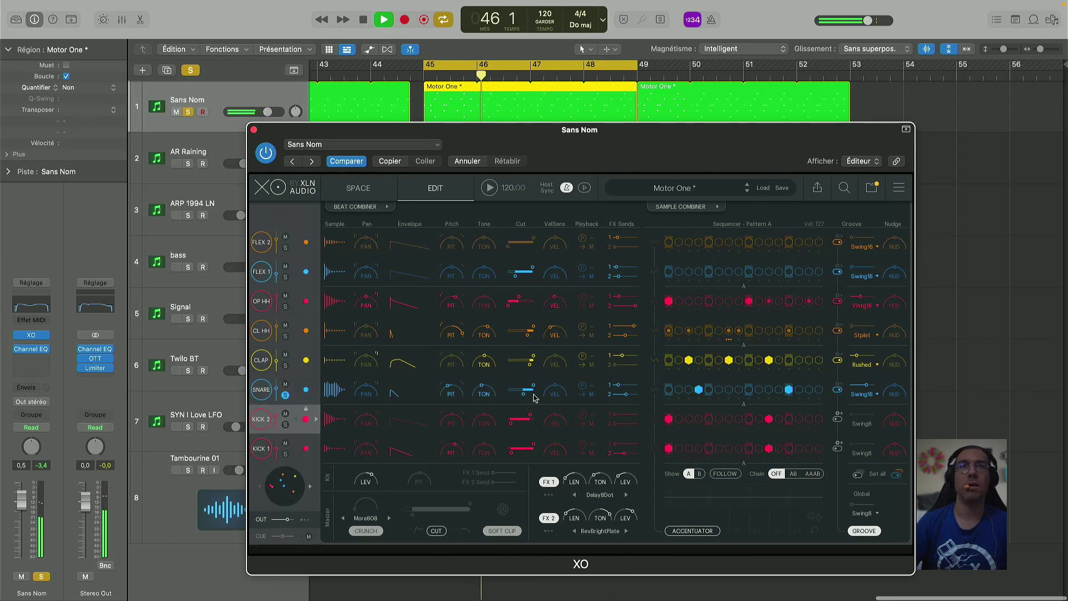
pyautogui.moveTo(523, 399)
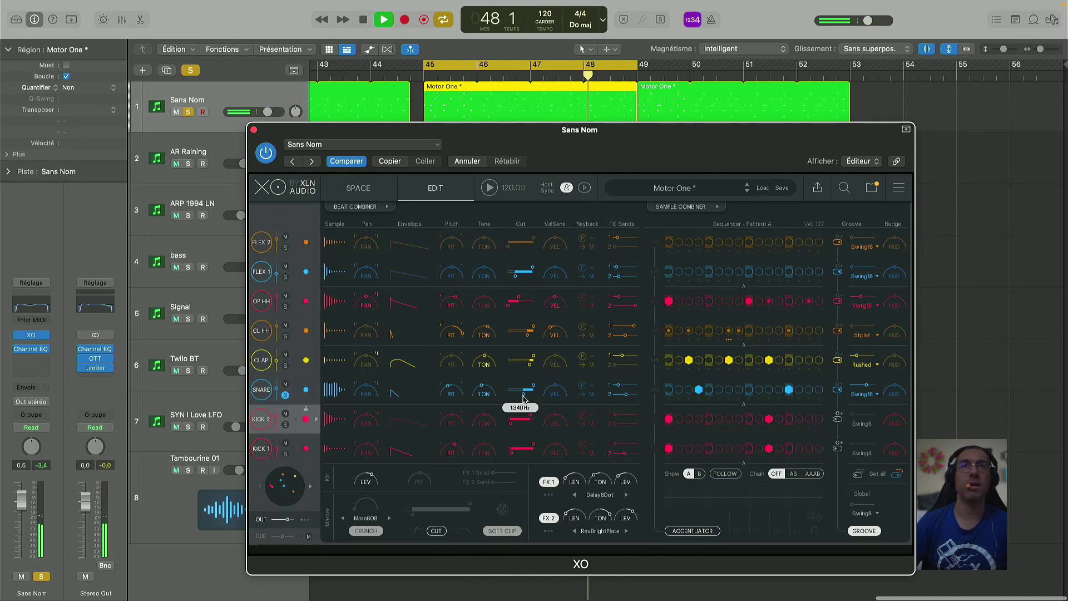
pyautogui.moveTo(523, 399)
pyautogui.mouseDown()
pyautogui.moveTo(514, 397)
pyautogui.moveTo(524, 399)
pyautogui.mouseUp()
# Solo the Clap lane, set its low cut to about 3892 Hz, and release the solo
pyautogui.click(285, 366)
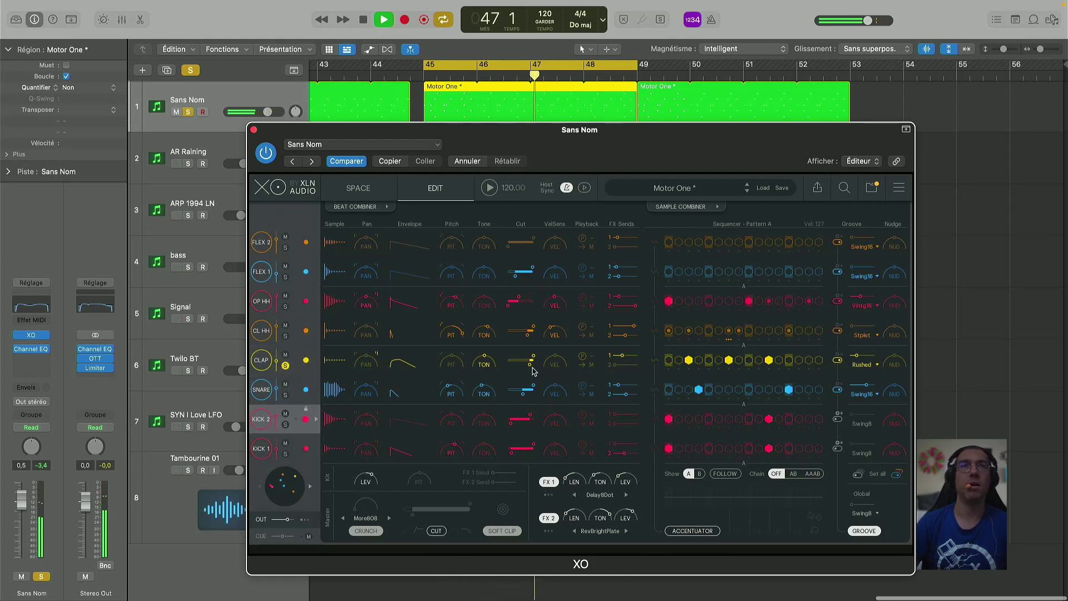
pyautogui.moveTo(530, 366); pyautogui.dragTo(529, 368)
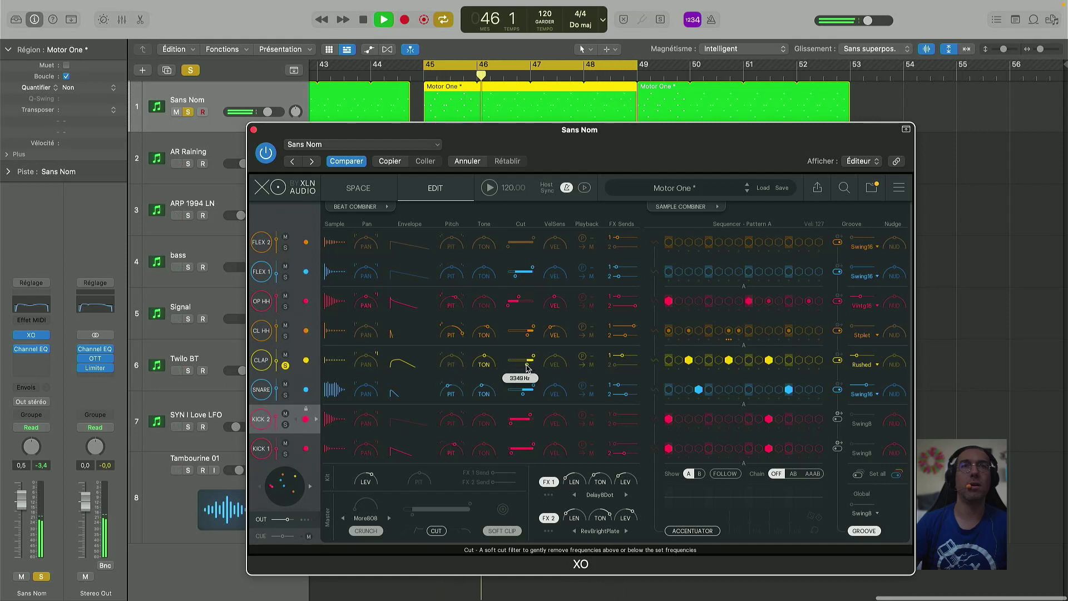
pyautogui.moveTo(527, 367); pyautogui.dragTo(529, 367)
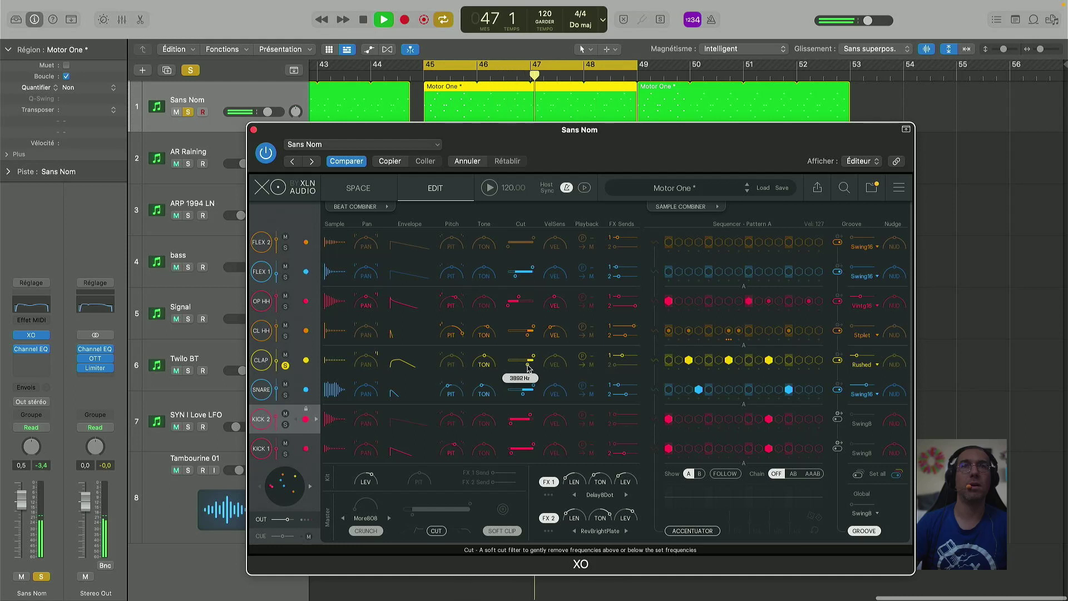
pyautogui.click(285, 365)
# Audition the CL HH lane in solo, and raise the low cut frequency of the soloed OP HH lane
pyautogui.click(284, 335)
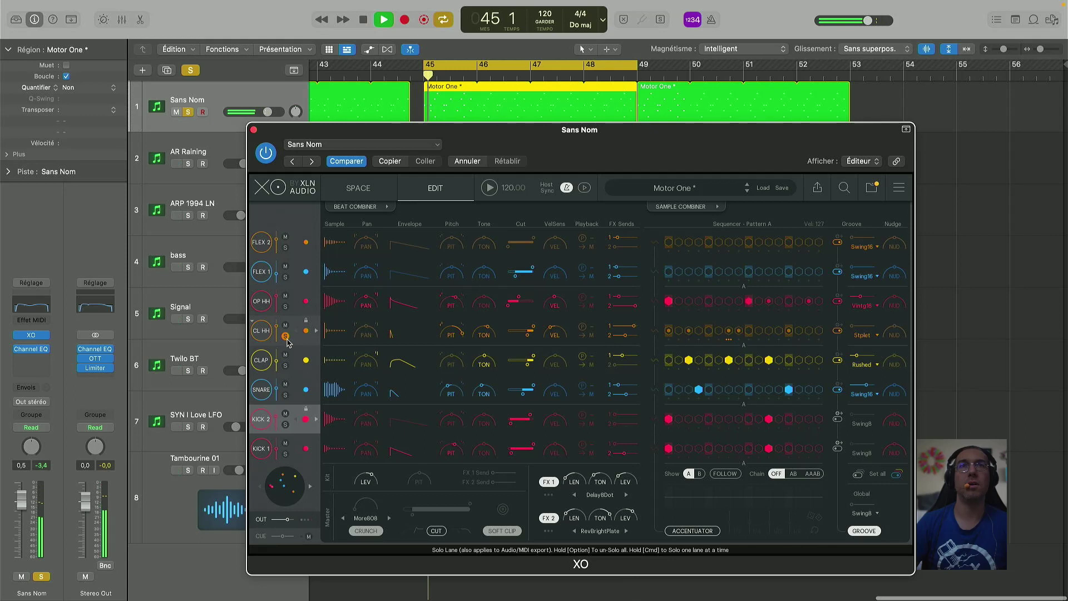
pyautogui.click(284, 306)
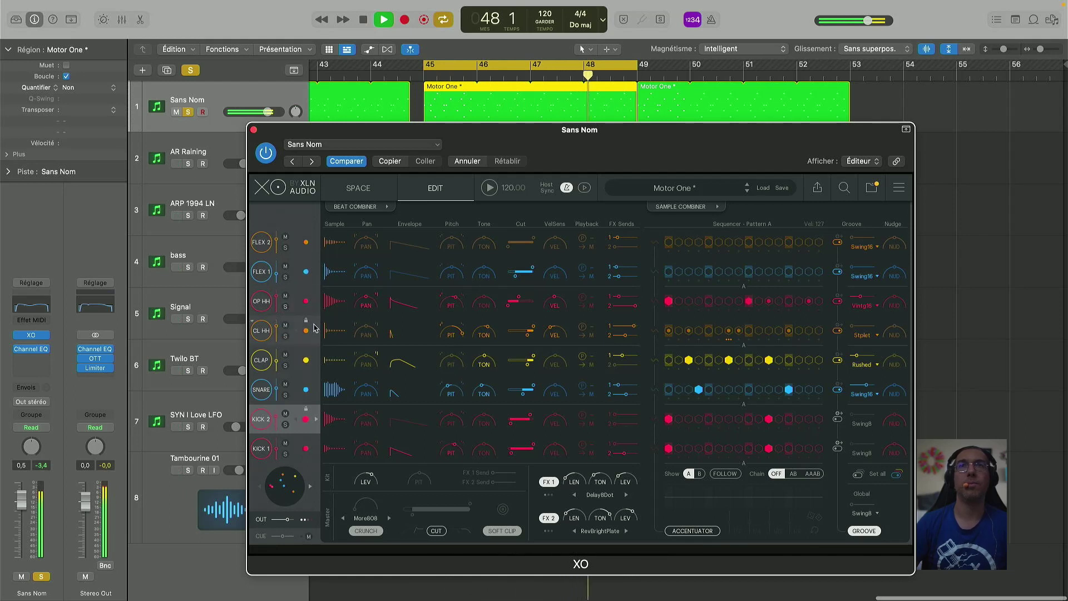
pyautogui.click(285, 307)
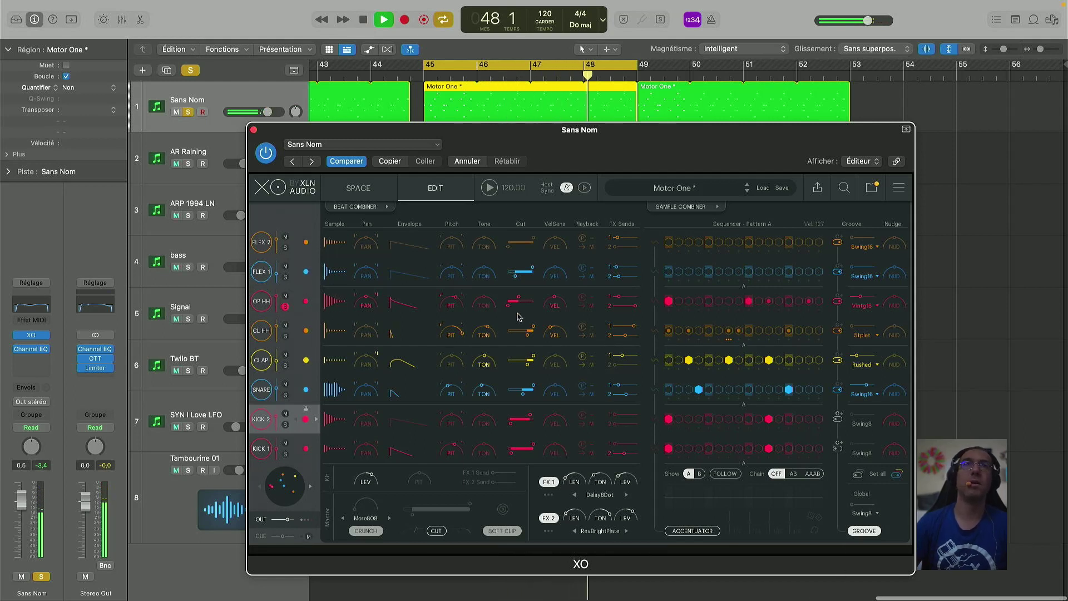
pyautogui.moveTo(508, 309)
pyautogui.moveTo(508, 309); pyautogui.dragTo(515, 309)
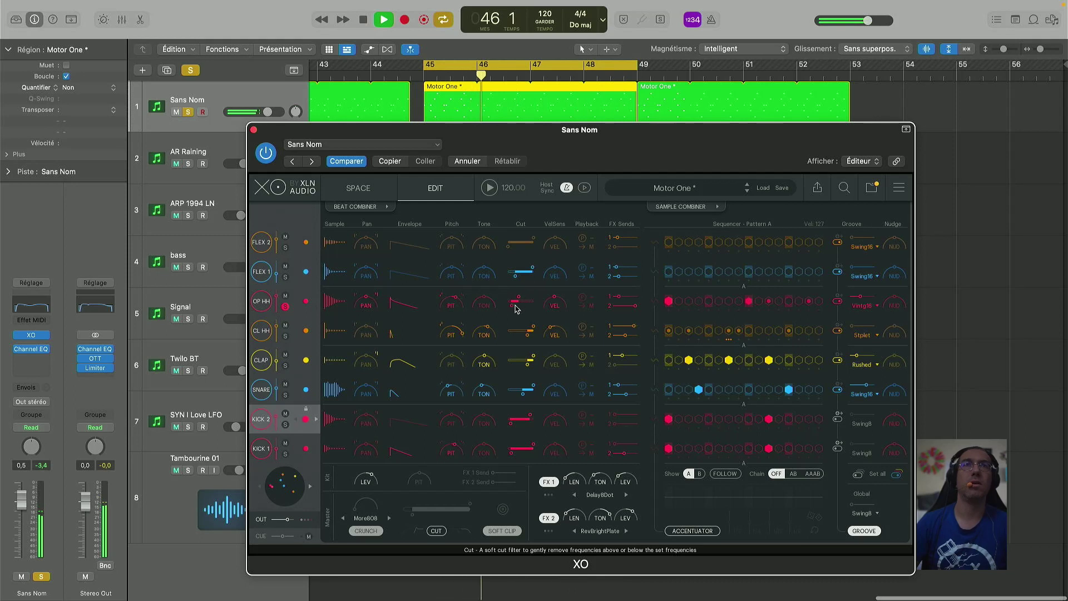
# Fine-tune the low cut frequency of the soloed OP HH lane and take the lane out of solo
pyautogui.moveTo(513, 310); pyautogui.dragTo(511, 311)
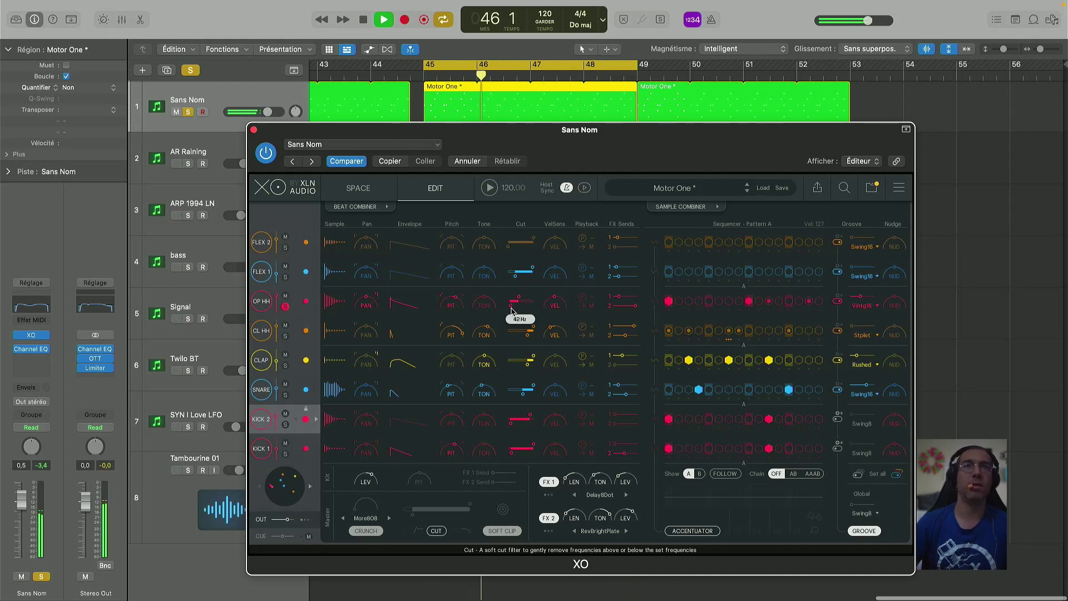
pyautogui.moveTo(513, 311); pyautogui.dragTo(514, 311)
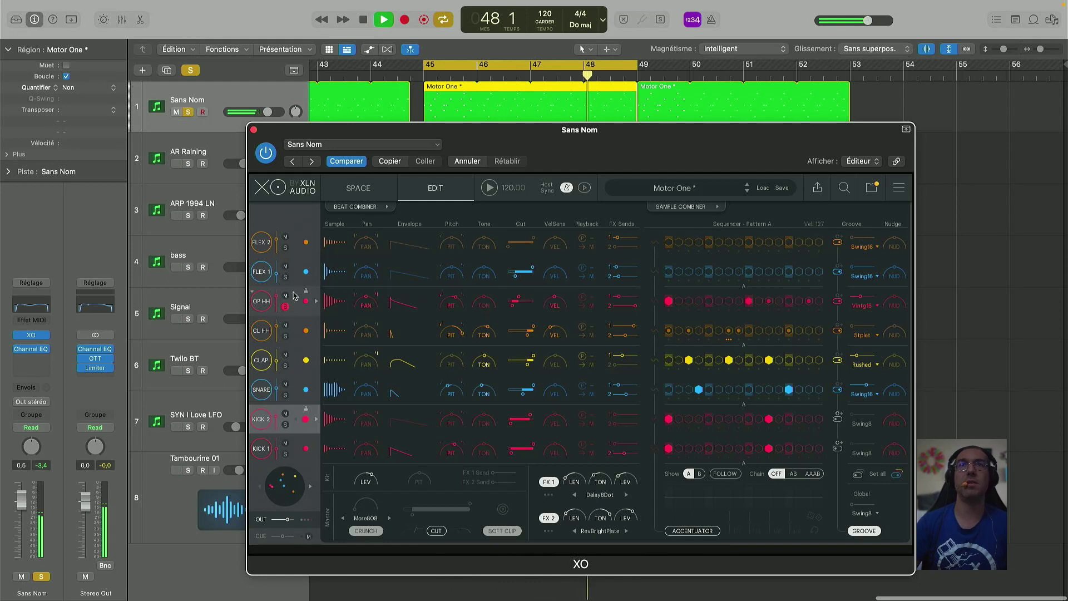
pyautogui.click(286, 307)
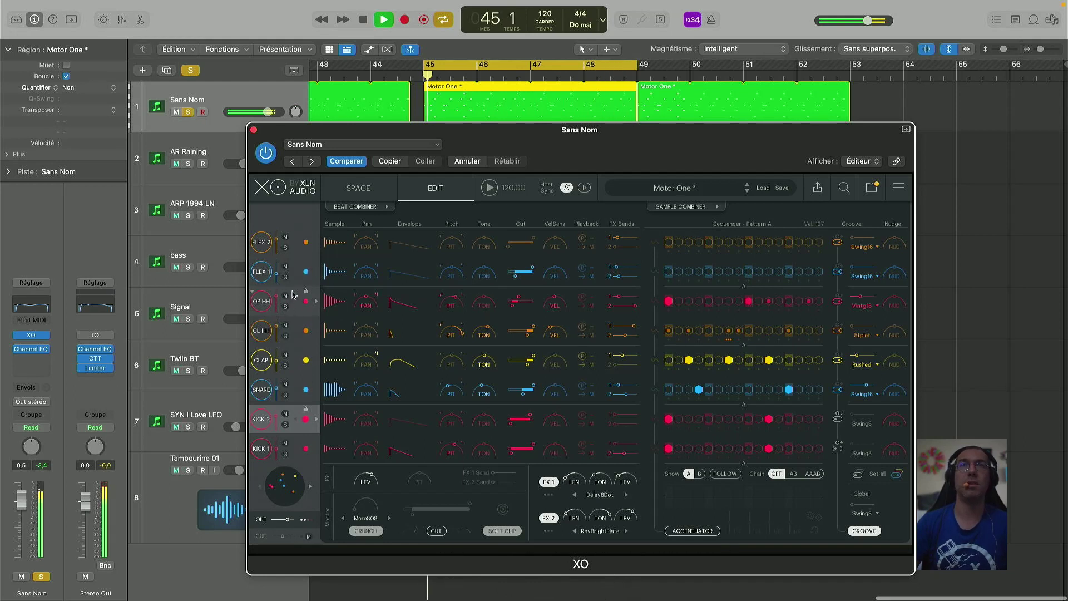
# Solo the Flex 1 lane, readjust the low cut of its Cut filter, and close the XO window
pyautogui.click(286, 278)
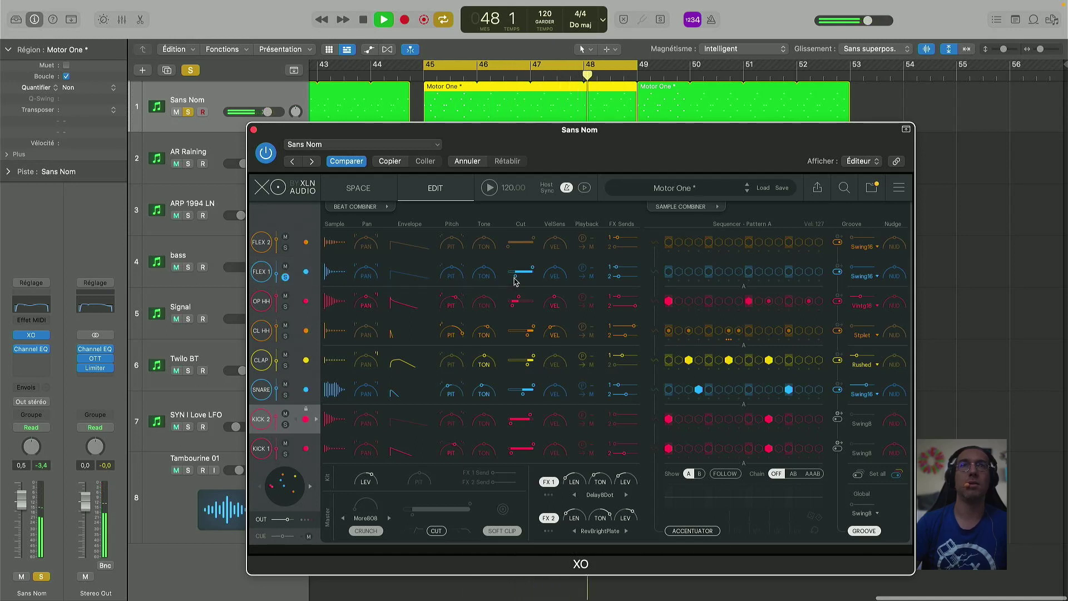
pyautogui.moveTo(514, 281)
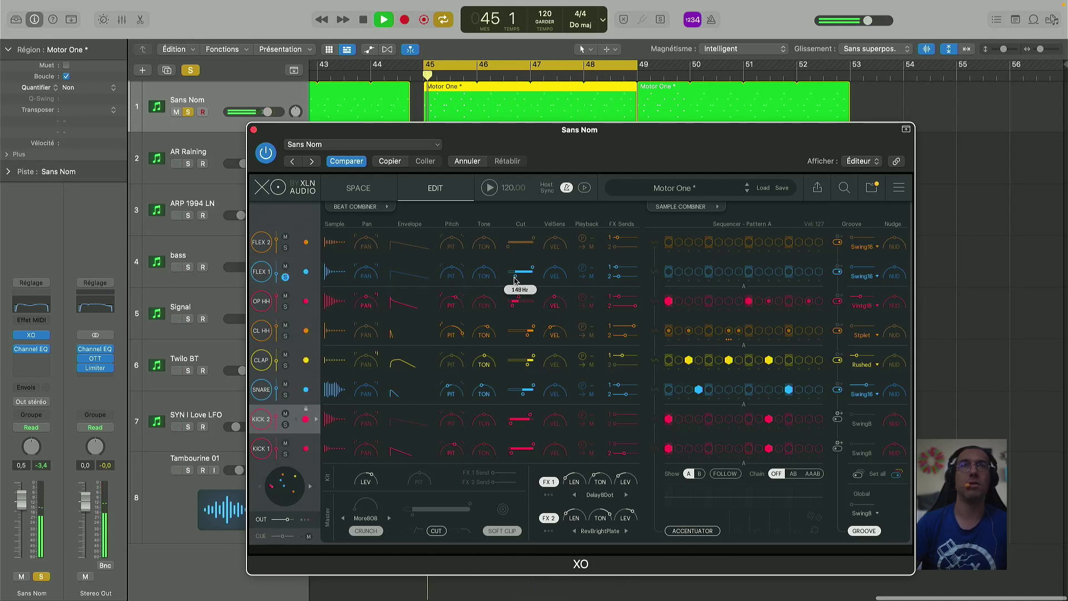
pyautogui.moveTo(514, 281); pyautogui.dragTo(515, 282)
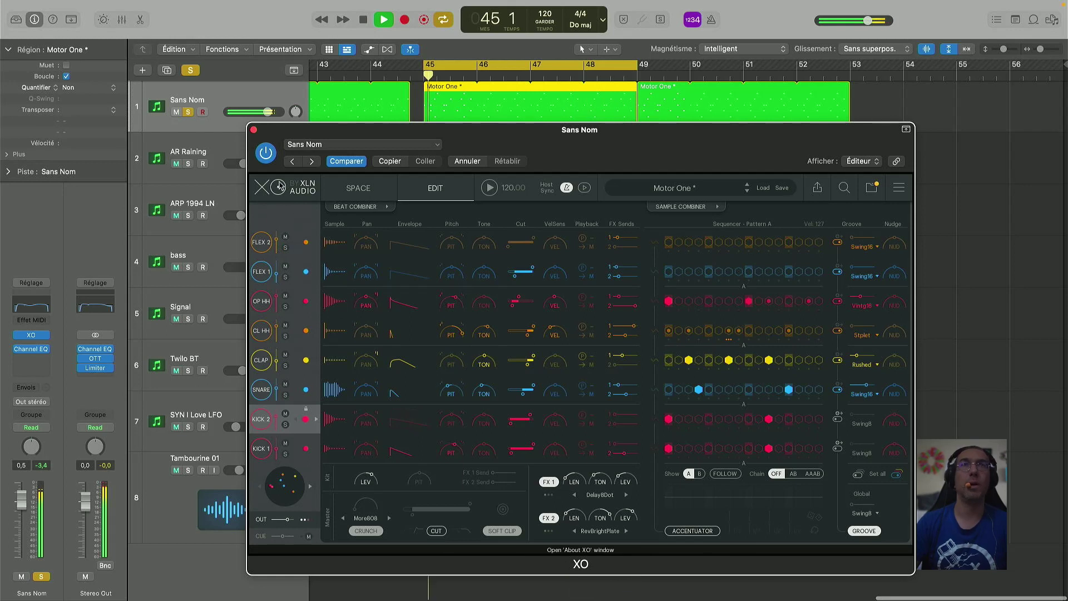
pyautogui.click(254, 130)
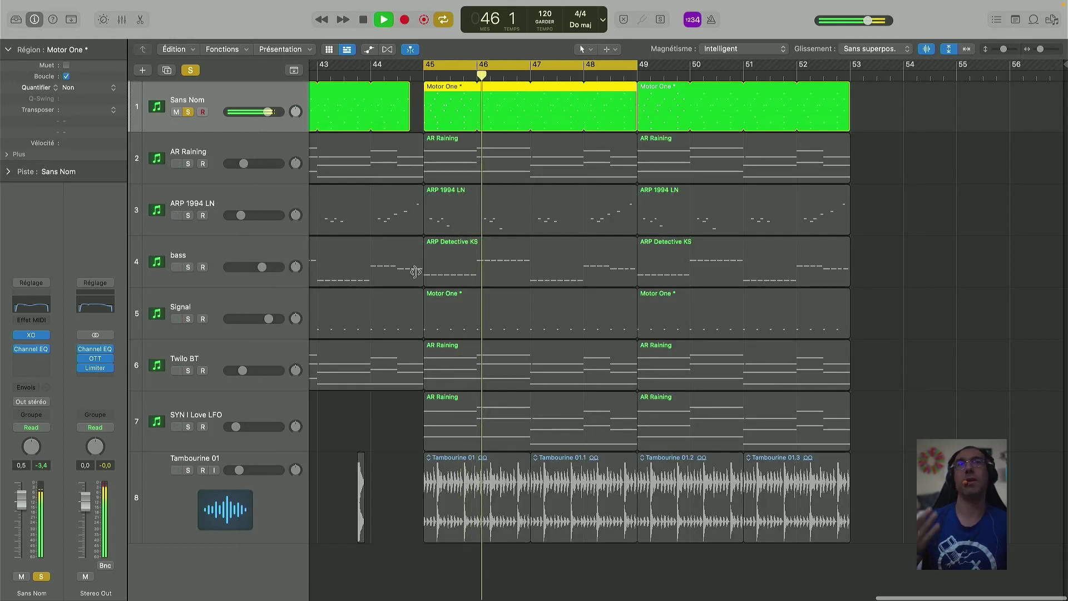
# Listen to the drum track within the full mix, stop playback, and put the track back in solo
pyautogui.click(189, 112)
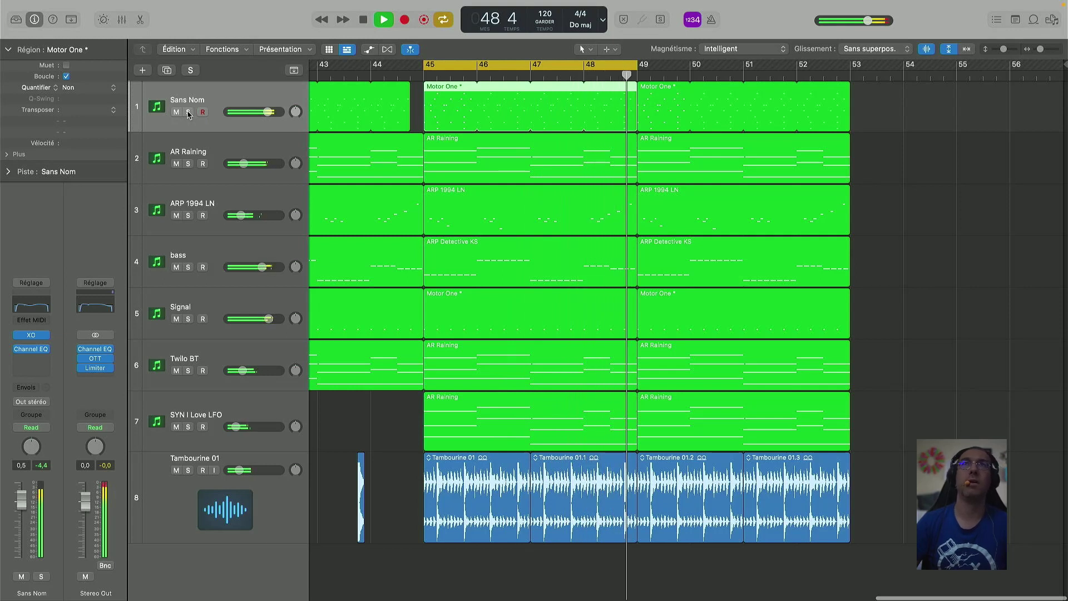
pyautogui.press('space')
pyautogui.click(189, 112)
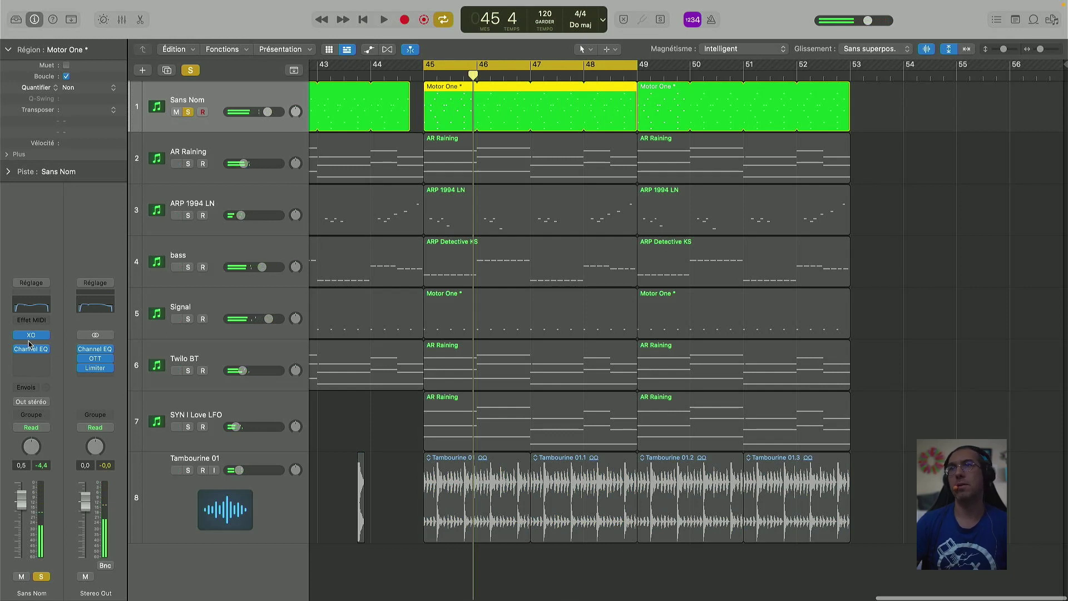
# Reopen XO on the drum track and lower the Flex 1 slot volume to about -17.3 dB
pyautogui.click(33, 335)
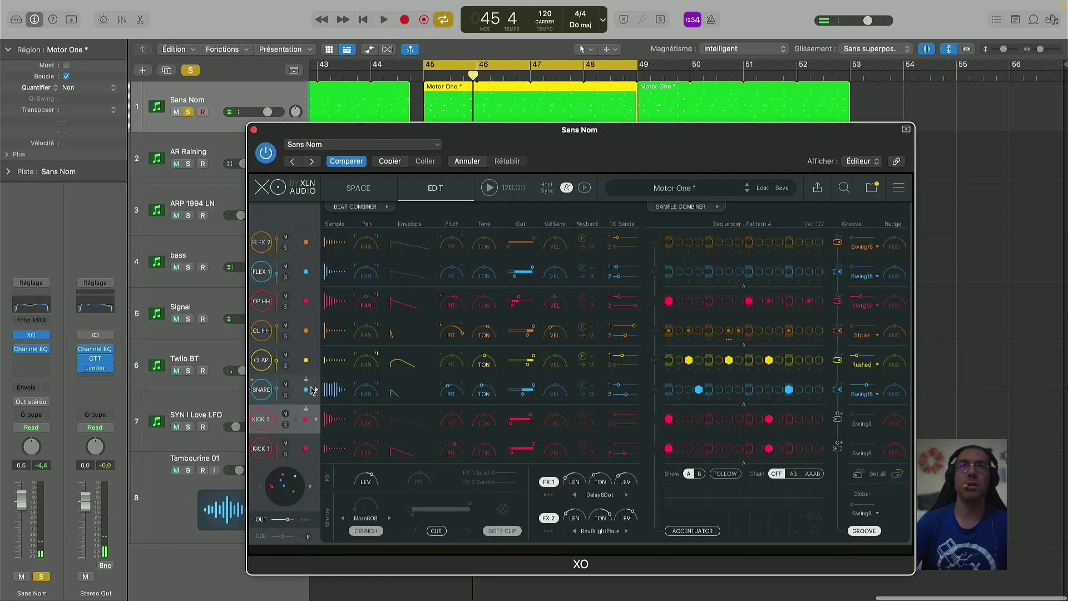
pyautogui.press('space')
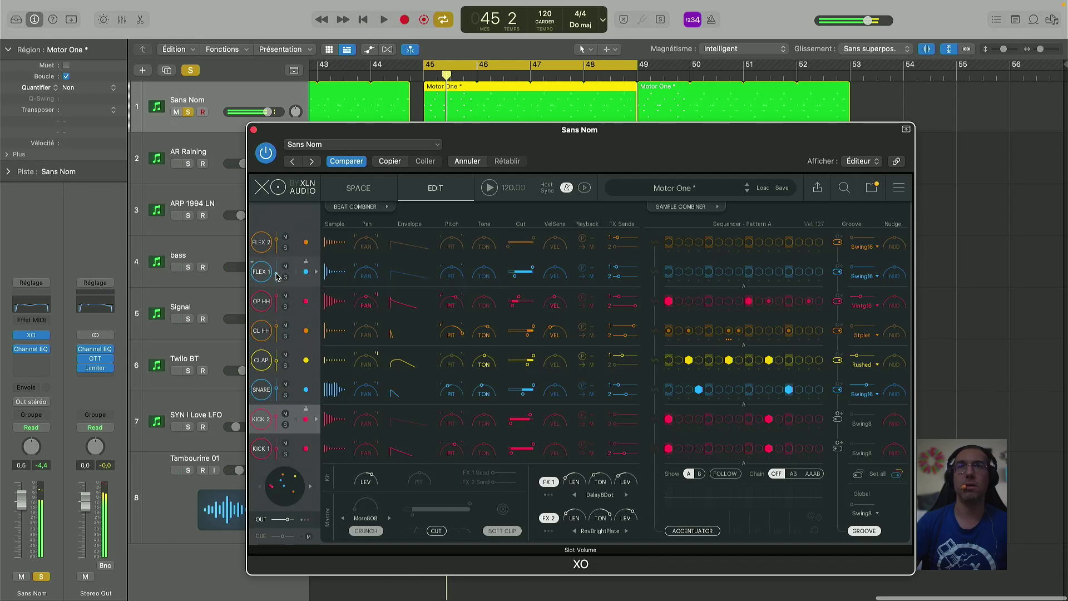
pyautogui.click(286, 395)
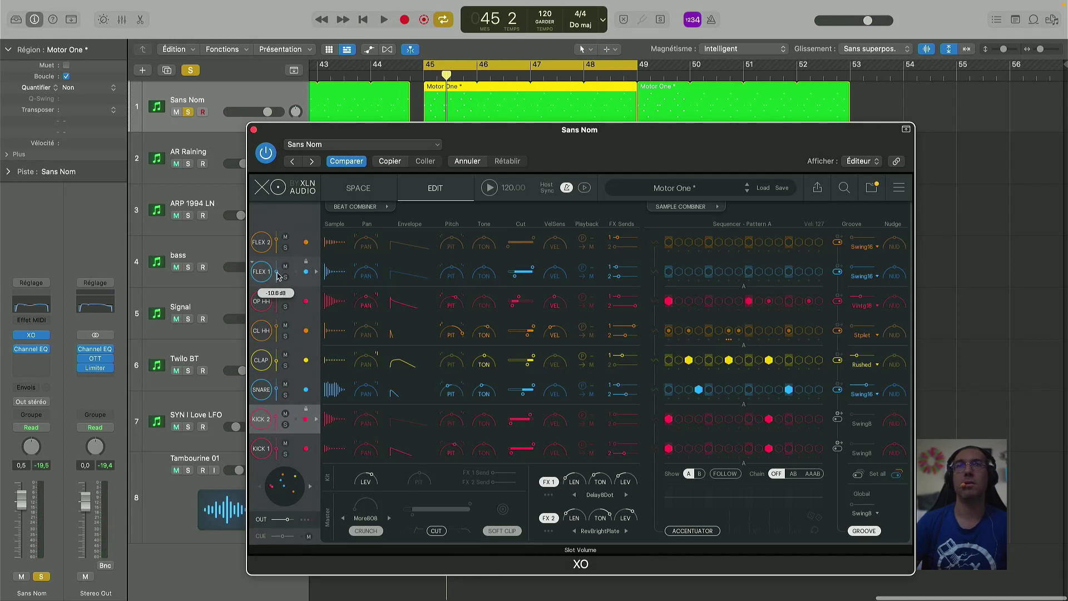
pyautogui.press('space')
pyautogui.scroll(-3, 279, 277)
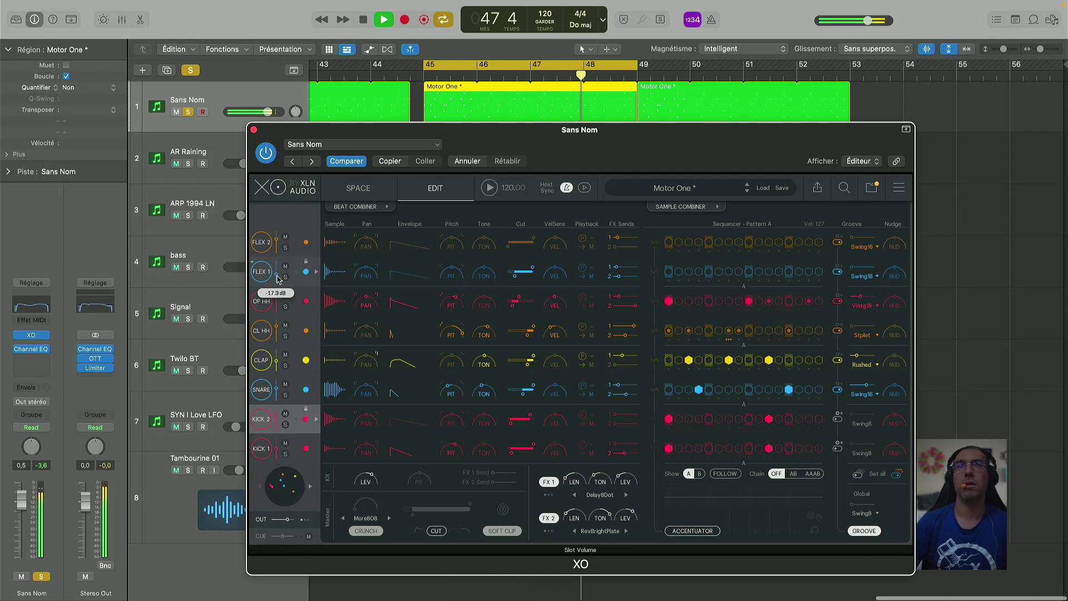
# Take the drum track out of solo and set the Flex 1 slot volume to about -14.5 dB against the full mix
pyautogui.click(188, 112)
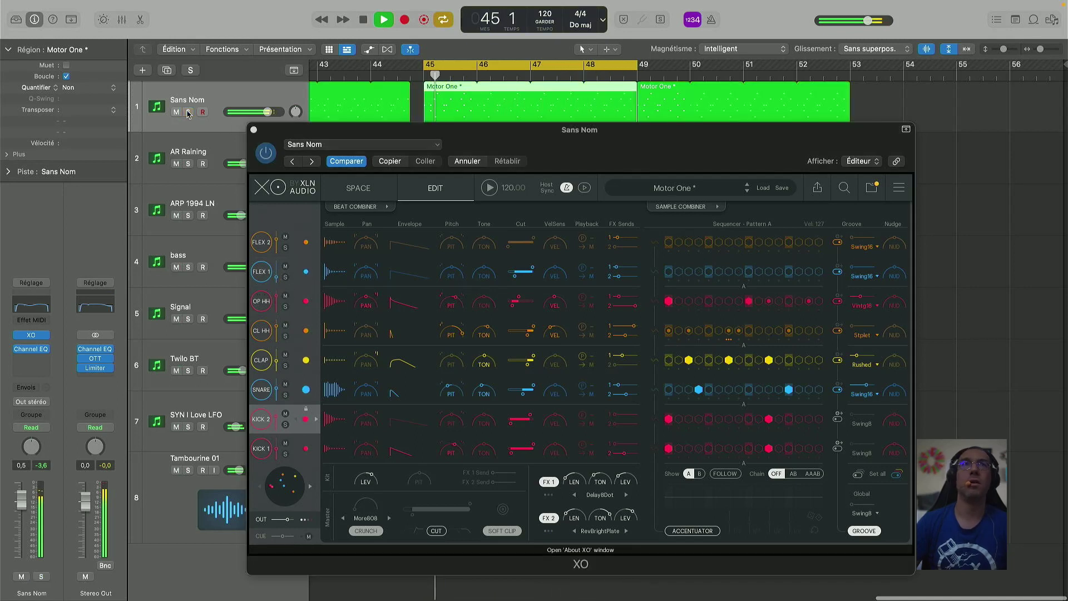
pyautogui.click(279, 278)
pyautogui.moveTo(278, 278); pyautogui.dragTo(280, 277)
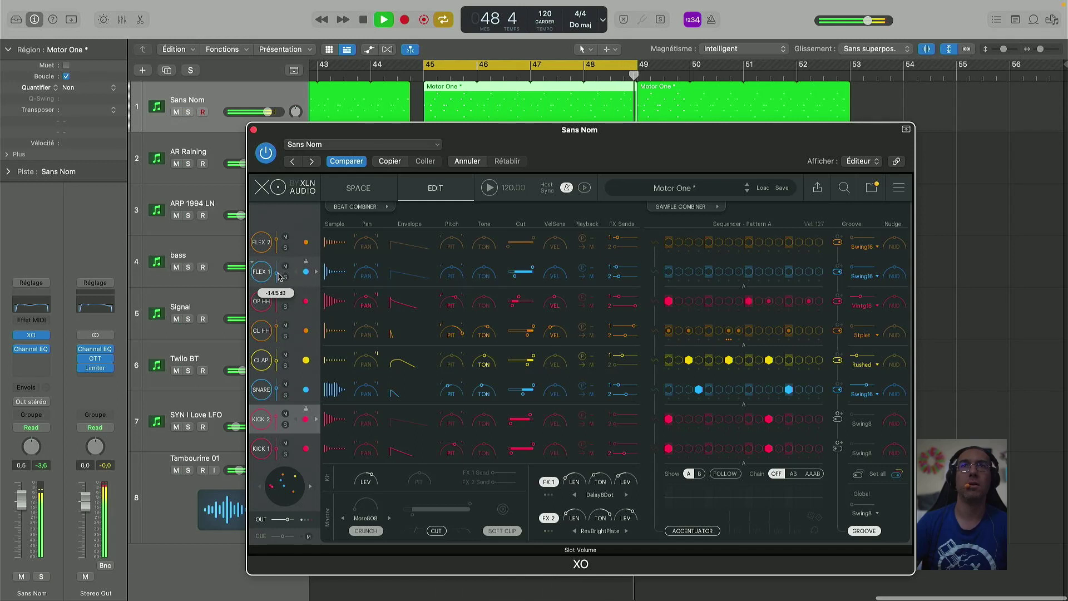
pyautogui.moveTo(280, 276); pyautogui.dragTo(280, 276)
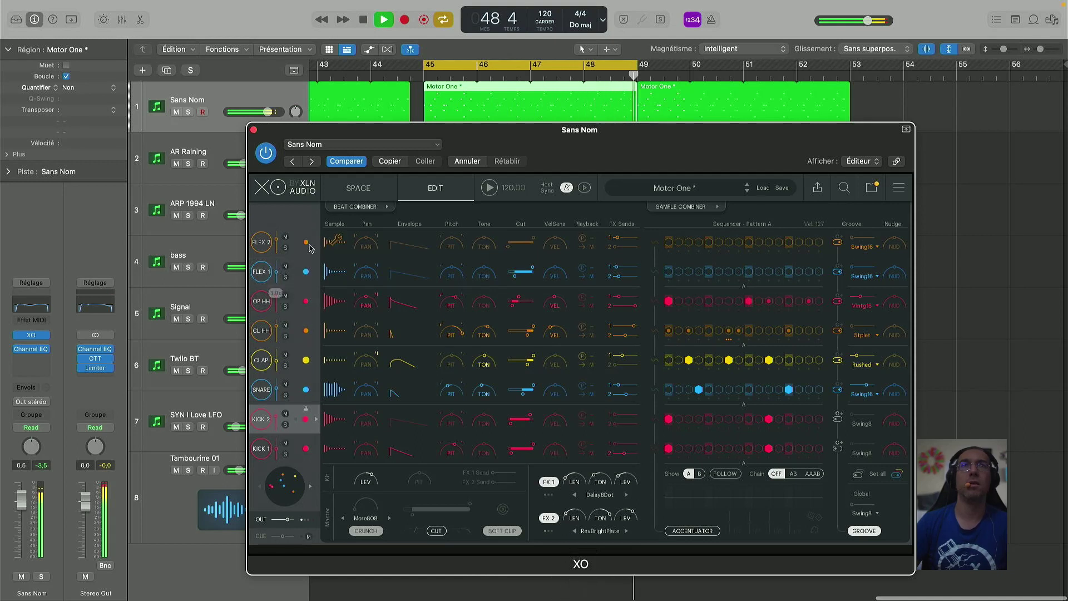
pyautogui.moveTo(277, 276)
pyautogui.moveTo(277, 276); pyautogui.dragTo(277, 277)
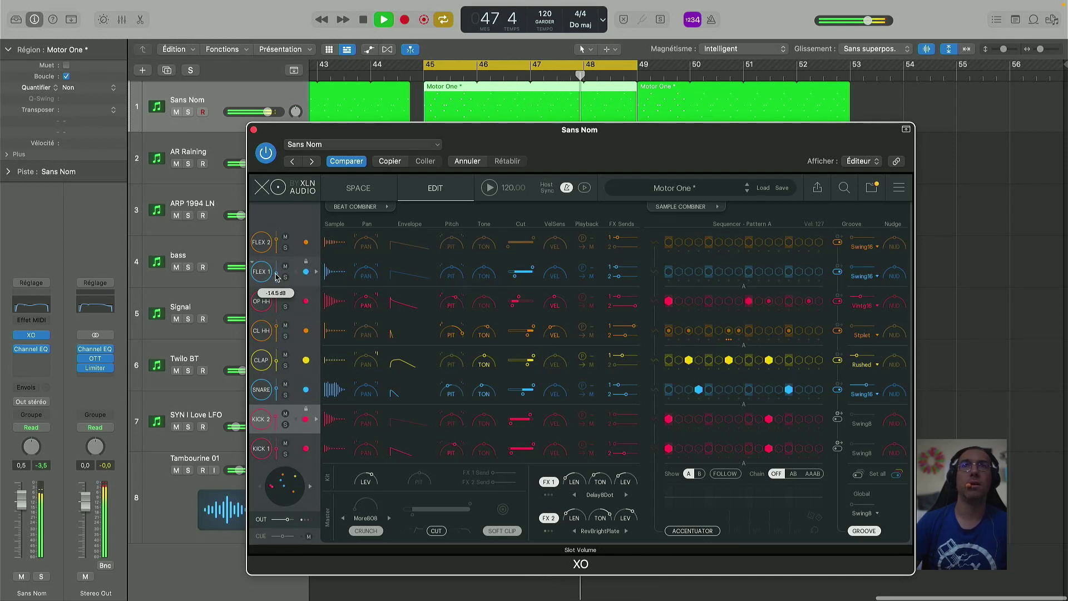
pyautogui.press('space')
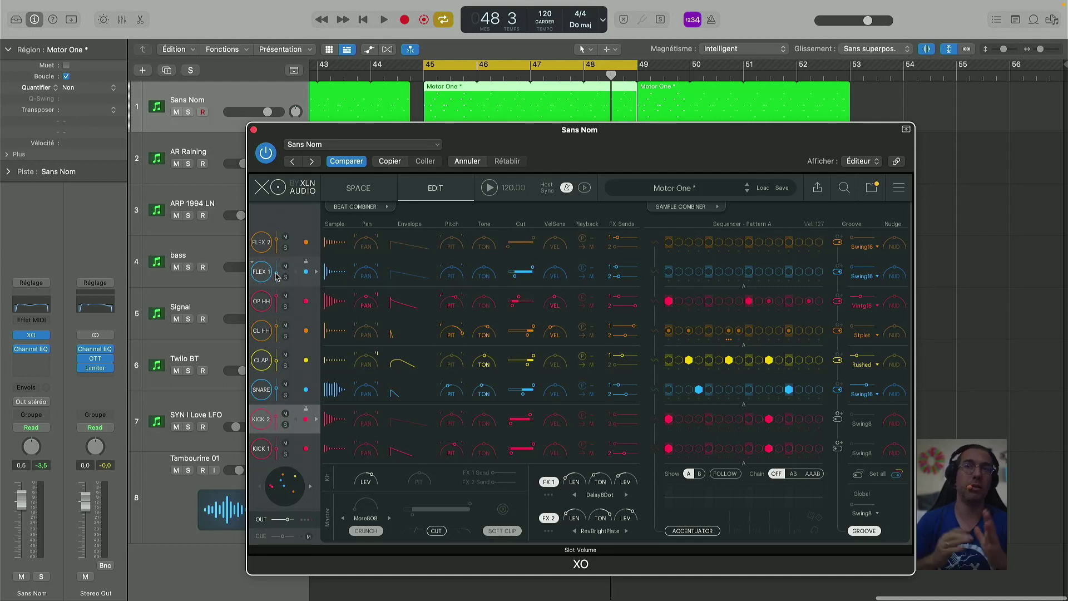
# Compare louder and quieter Flex 1 levels during playback, settle on about -13.2 dB, and close XO
pyautogui.press('space')
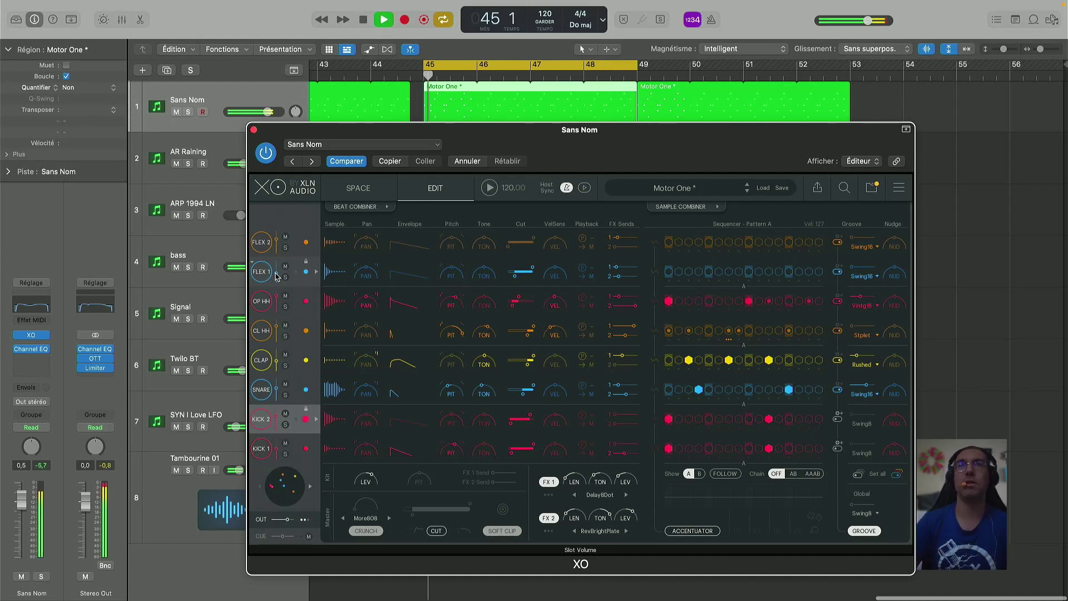
pyautogui.scroll(4, 276, 276)
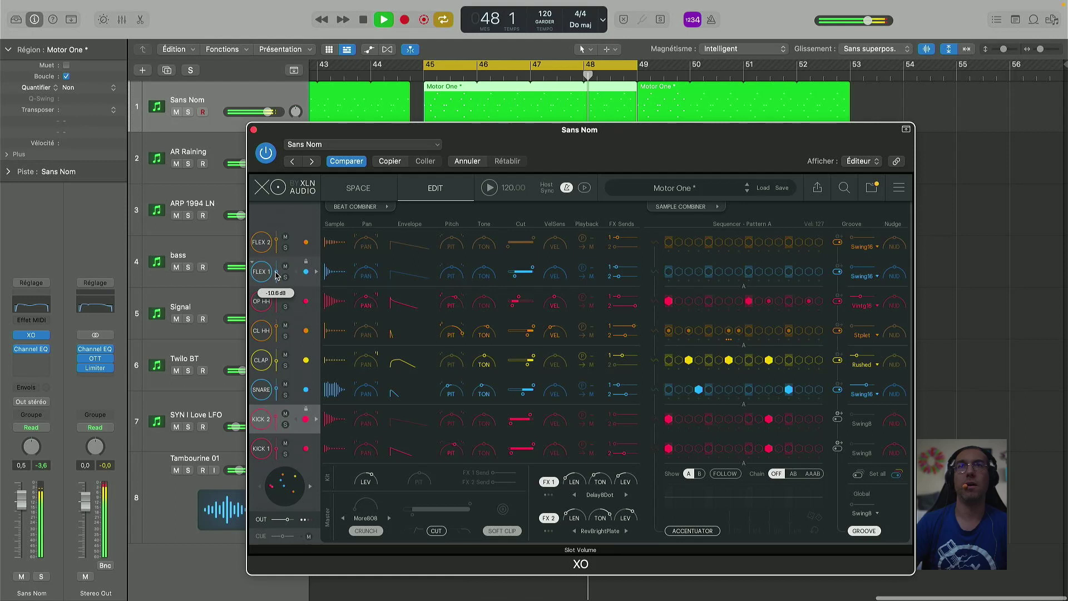
pyautogui.scroll(-4, 276, 275)
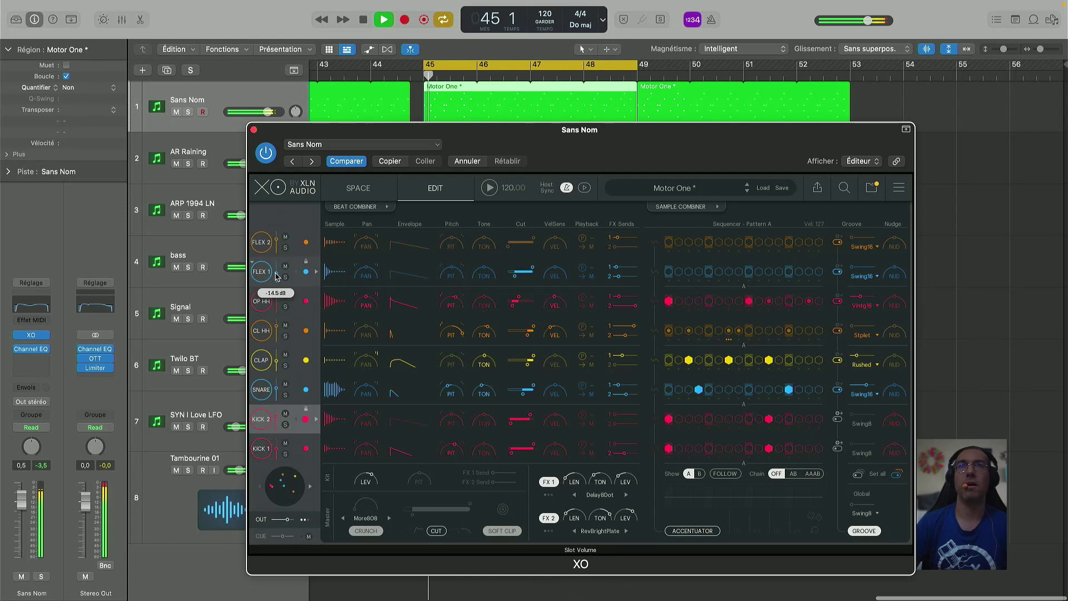
pyautogui.scroll(4, 276, 277)
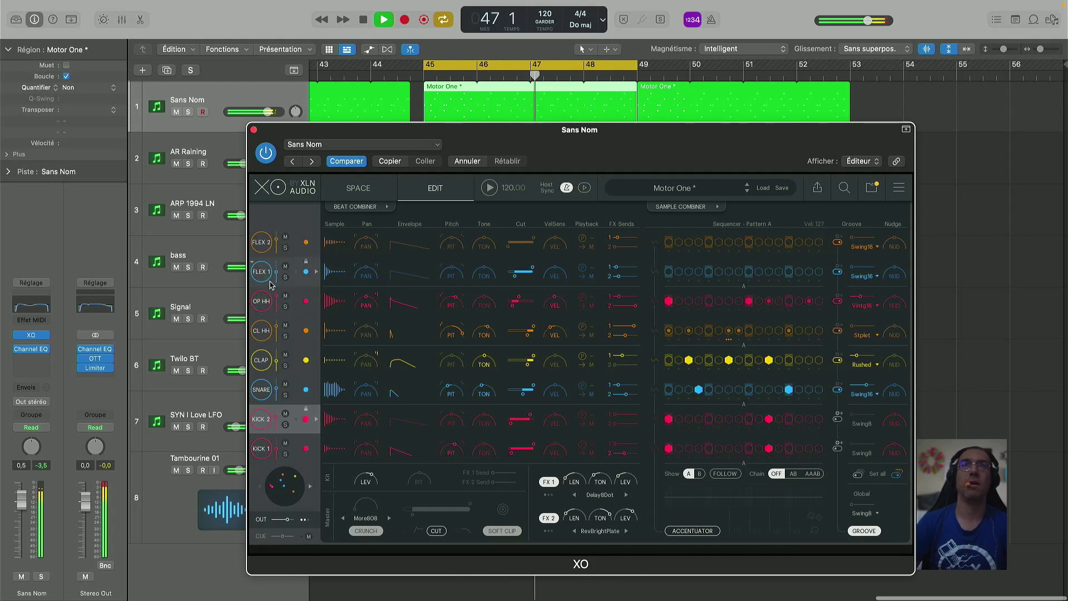
pyautogui.scroll(-3, 278, 274)
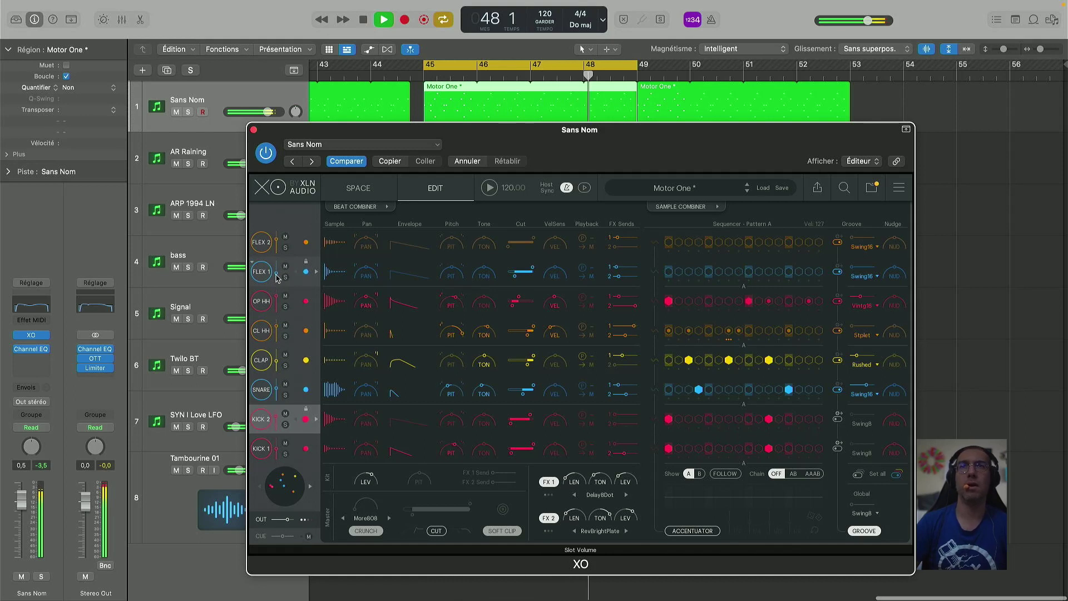
pyautogui.moveTo(276, 278)
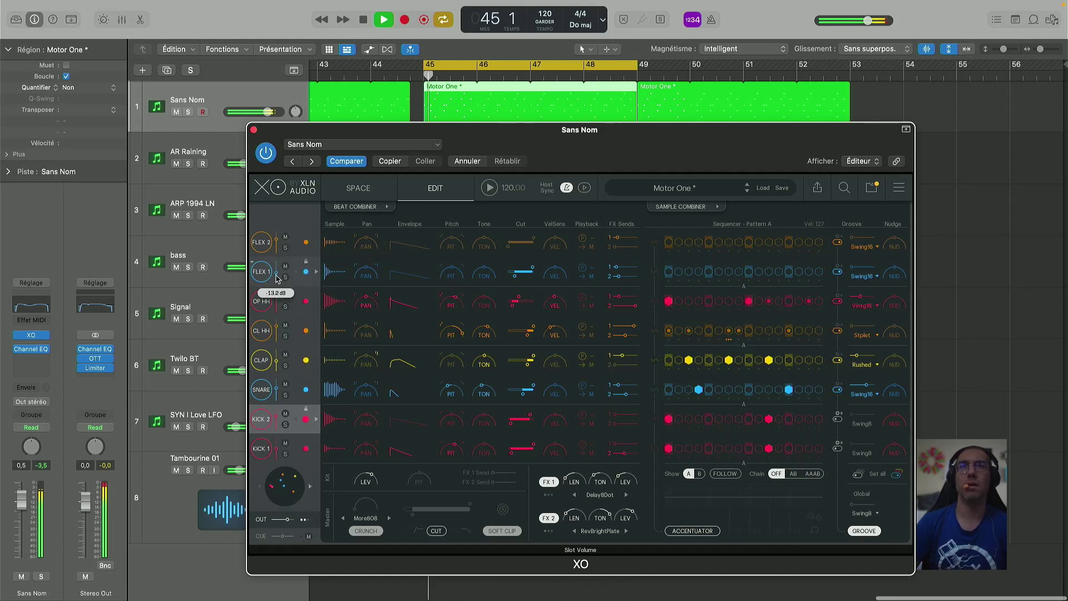
pyautogui.click(253, 129)
pyautogui.press('space')
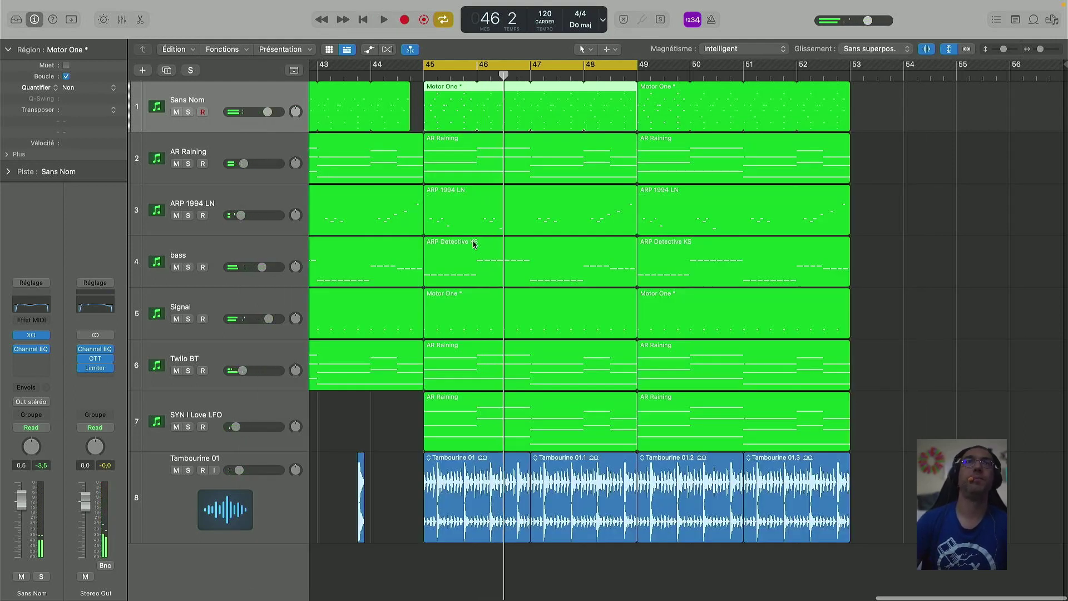
# Audition the AR Raining track in solo, release the solo, and replay the full mix
pyautogui.click(189, 164)
pyautogui.press('space')
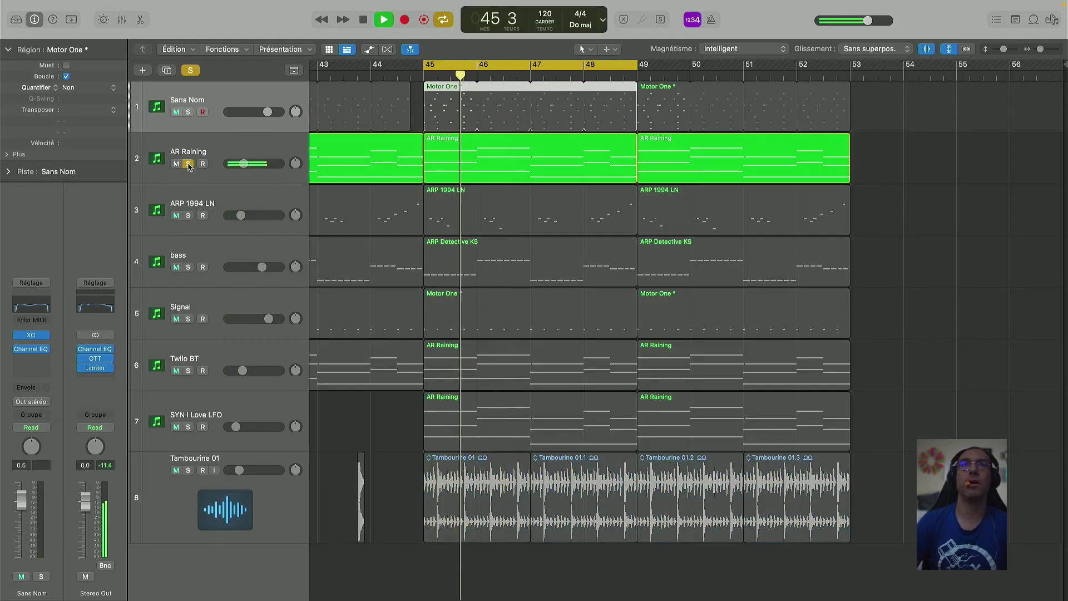
pyautogui.press('space')
pyautogui.click(189, 164)
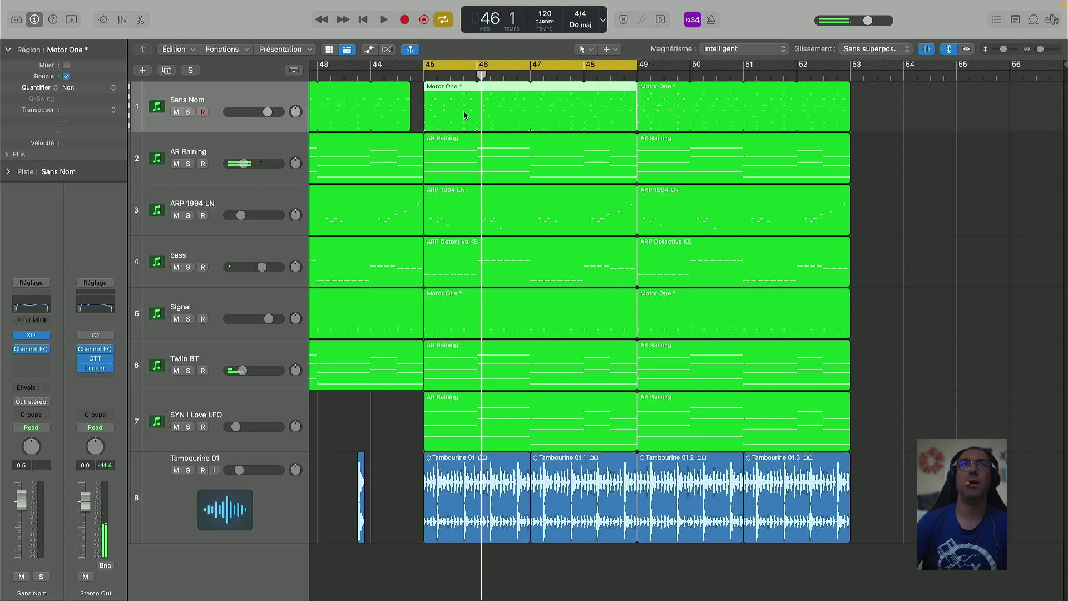
pyautogui.press('space')
pyautogui.press('space')
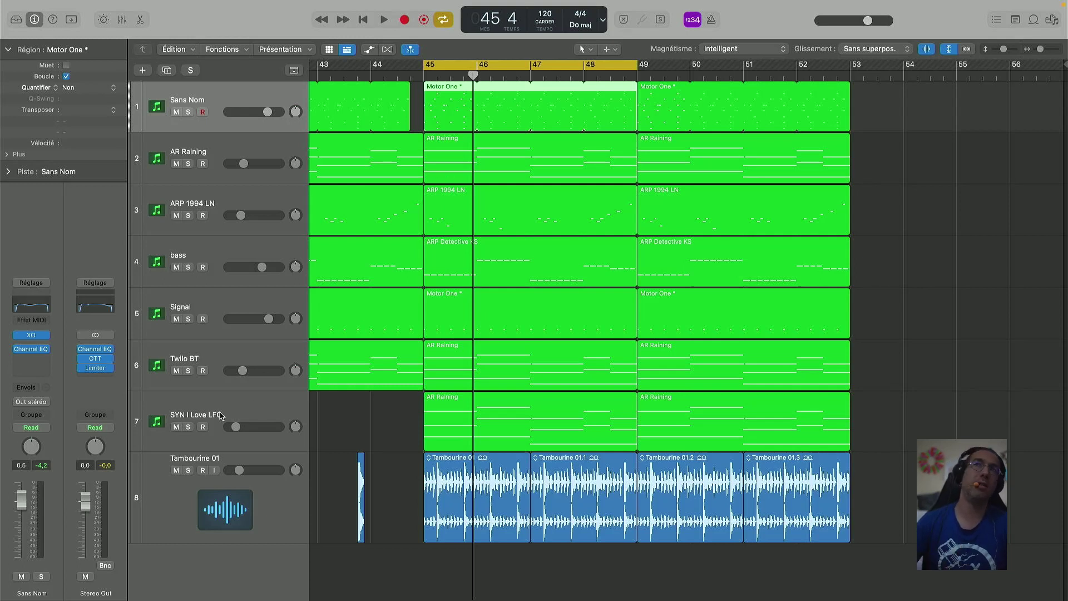
# Insert Transient Master after the Channel EQ on the drum track and set its Attack to about 3%
pyautogui.click(34, 362)
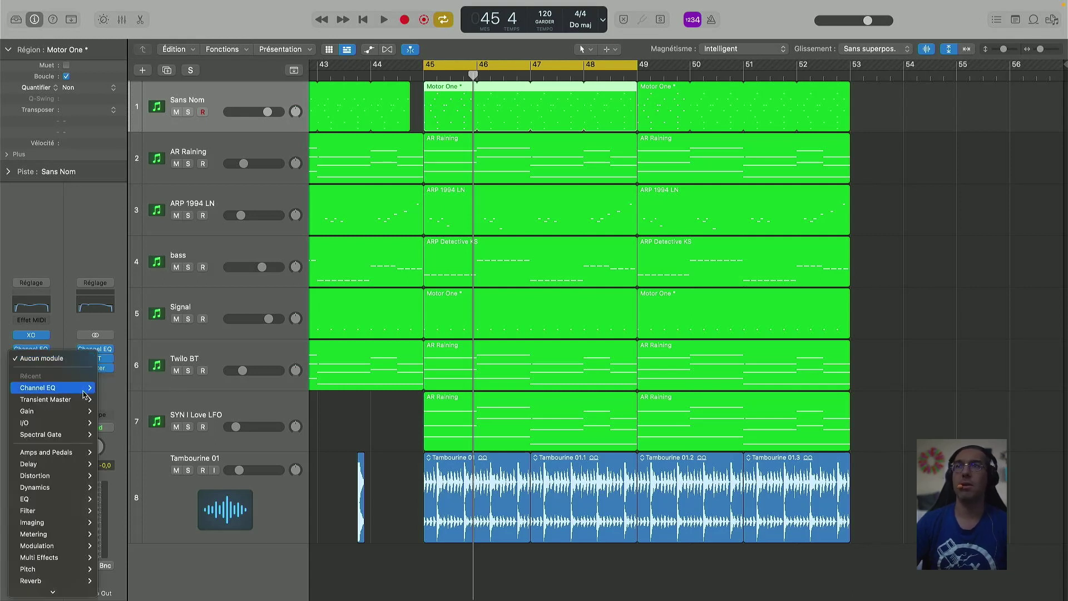
pyautogui.click(71, 408)
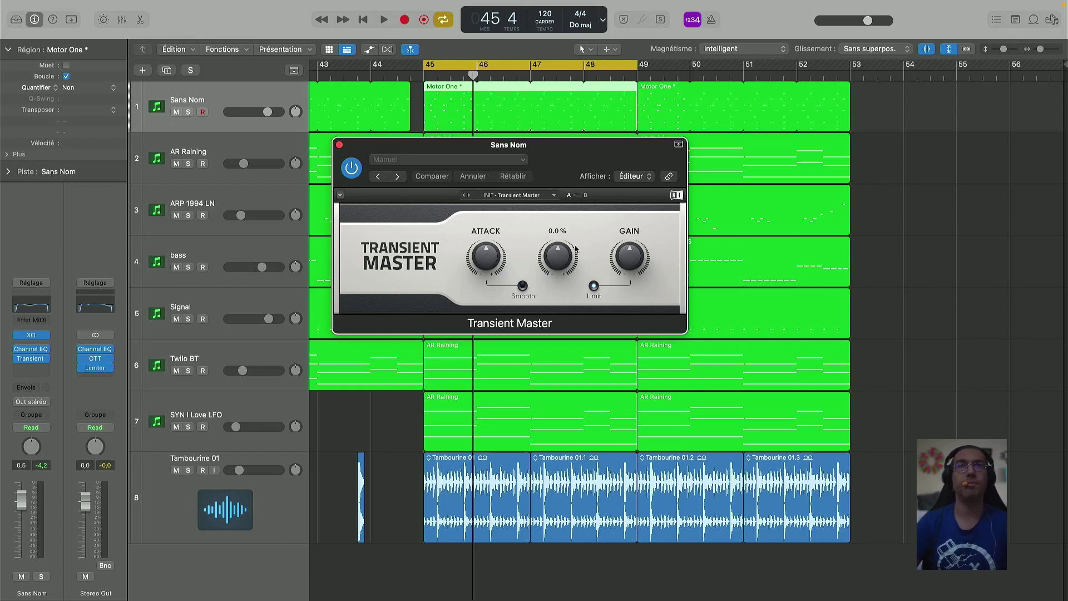
pyautogui.moveTo(490, 249)
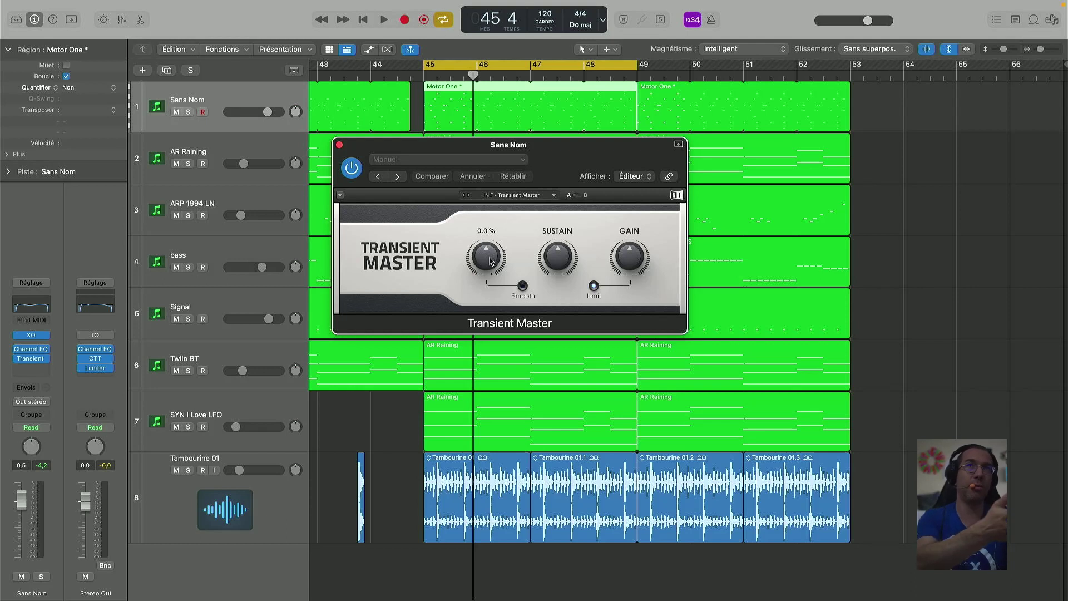
pyautogui.moveTo(486, 256)
pyautogui.mouseDown()
pyautogui.moveTo(485, 286)
pyautogui.moveTo(486, 223)
pyautogui.moveTo(486, 273)
pyautogui.mouseUp()
# Try a Sustain of about 63% in Transient Master, and bring the knob back to its centre
pyautogui.moveTo(559, 261)
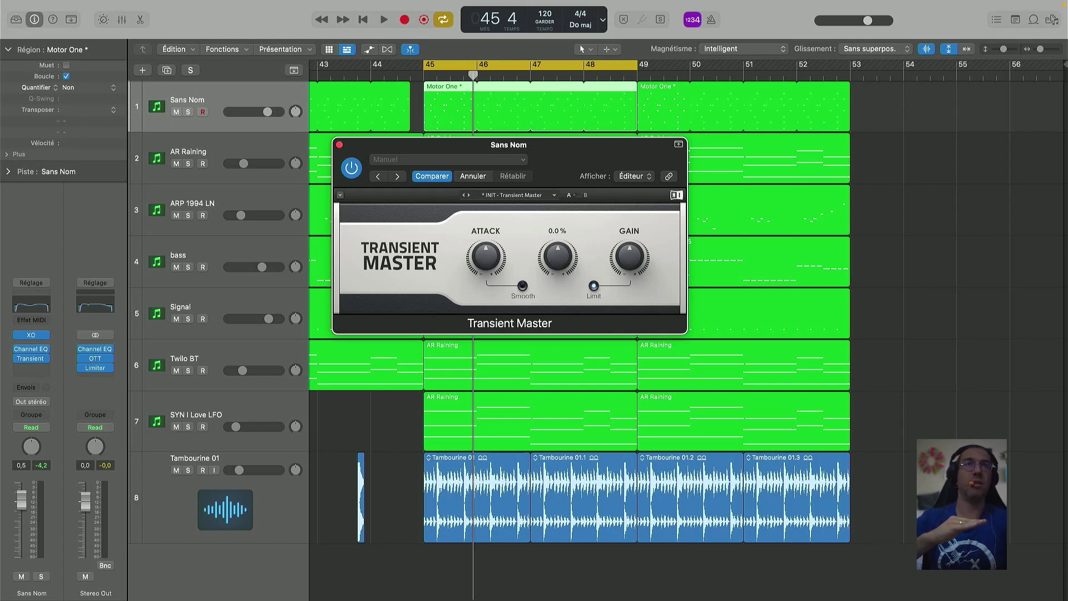
pyautogui.moveTo(558, 256); pyautogui.dragTo(558, 239)
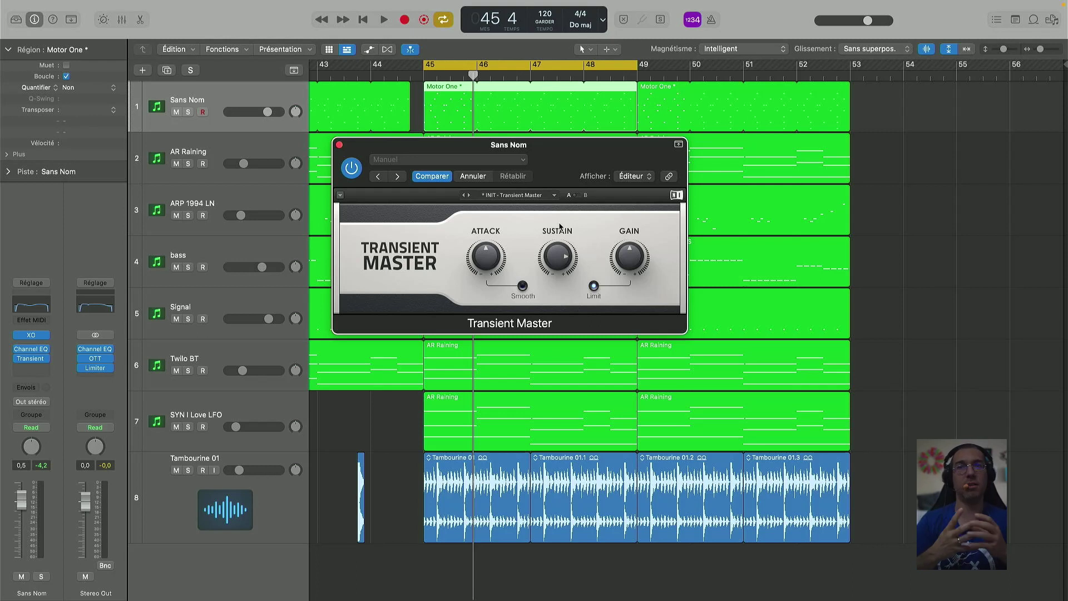
pyautogui.moveTo(562, 255)
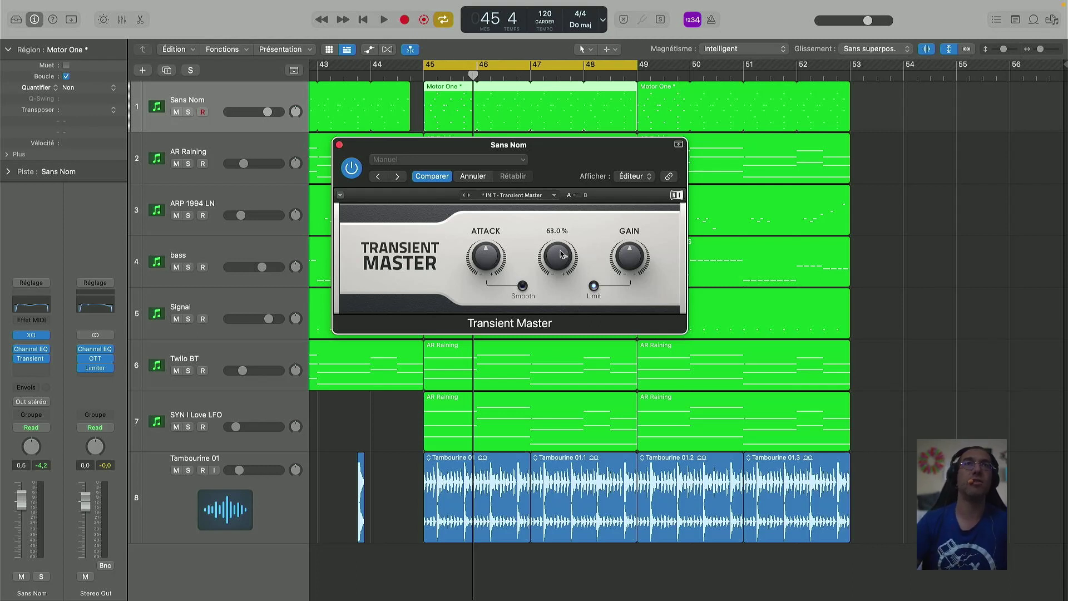
pyautogui.moveTo(557, 257); pyautogui.dragTo(557, 276)
pyautogui.moveTo(488, 259)
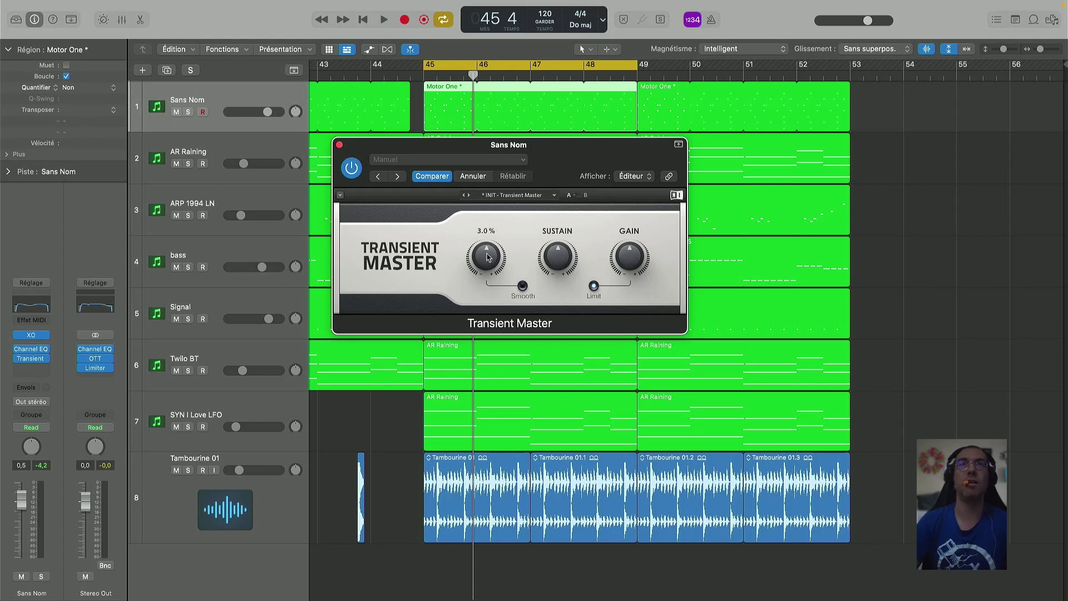
# Solo the drum track, play it, and compare high and low Attack settings in Transient Master before returning Attack to its centre
pyautogui.click(188, 112)
pyautogui.press('space')
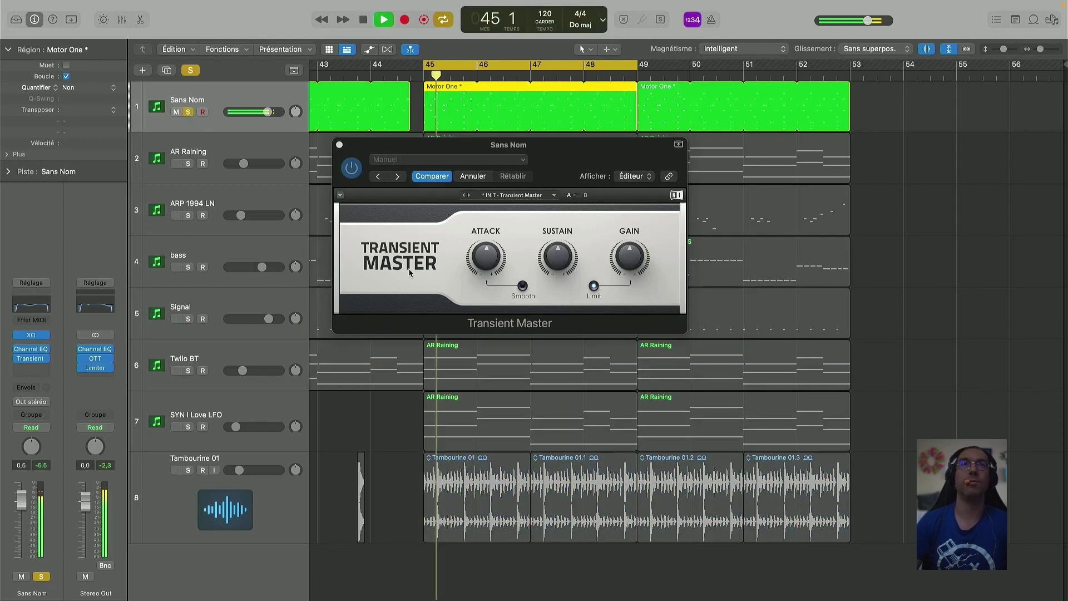
pyautogui.click(486, 264)
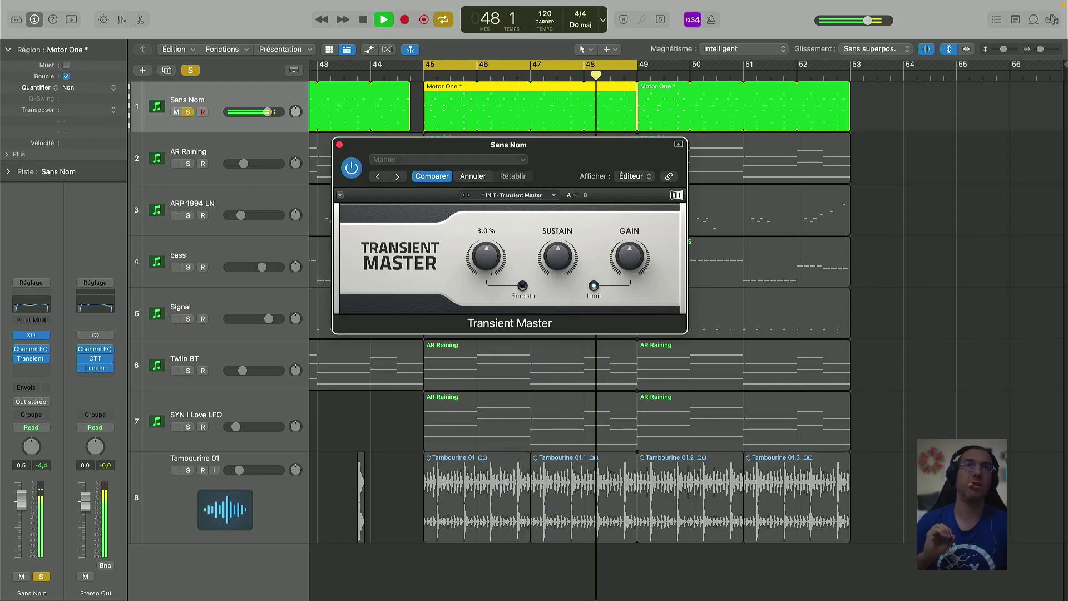
pyautogui.moveTo(486, 265); pyautogui.dragTo(485, 223)
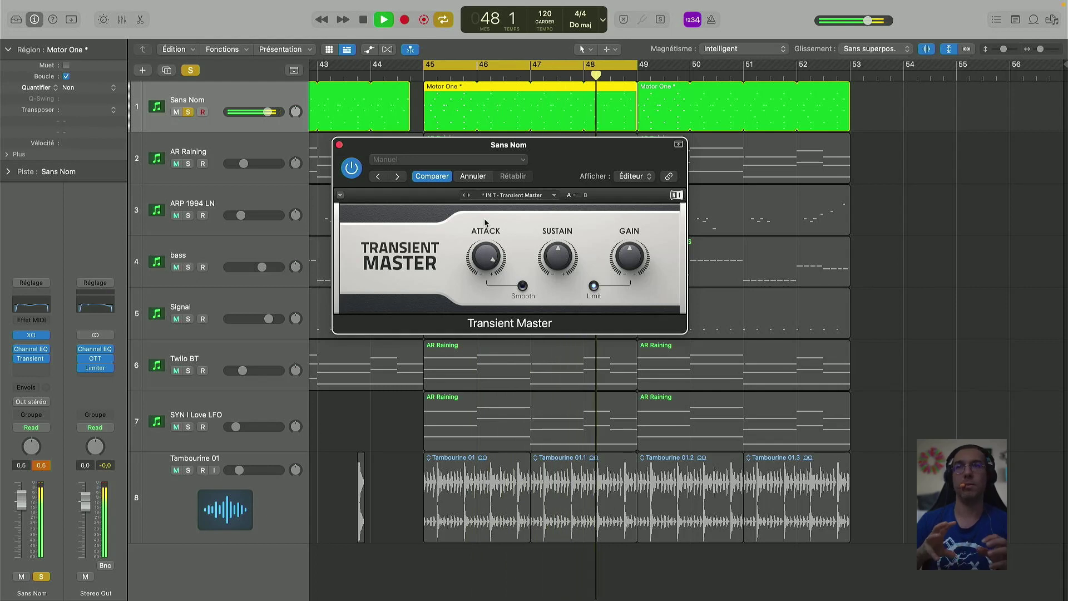
pyautogui.moveTo(557, 261); pyautogui.dragTo(557, 262)
pyautogui.moveTo(486, 257); pyautogui.dragTo(470, 350)
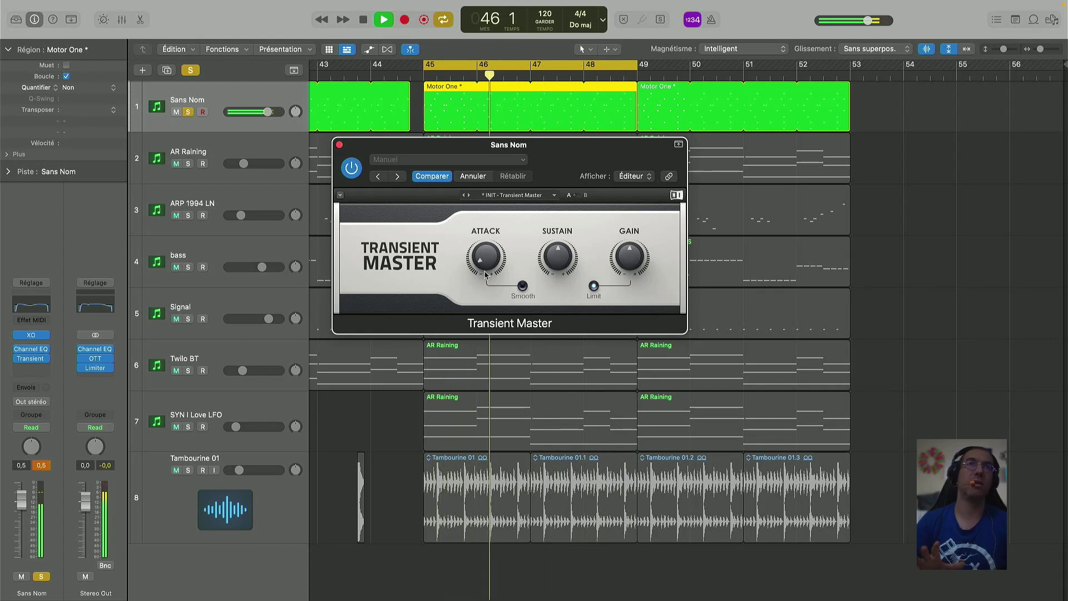
pyautogui.moveTo(483, 266); pyautogui.dragTo(483, 218)
# Try a strongly reduced Sustain and one of about 95%, and return the Sustain to about -2%
pyautogui.moveTo(558, 257); pyautogui.dragTo(548, 312)
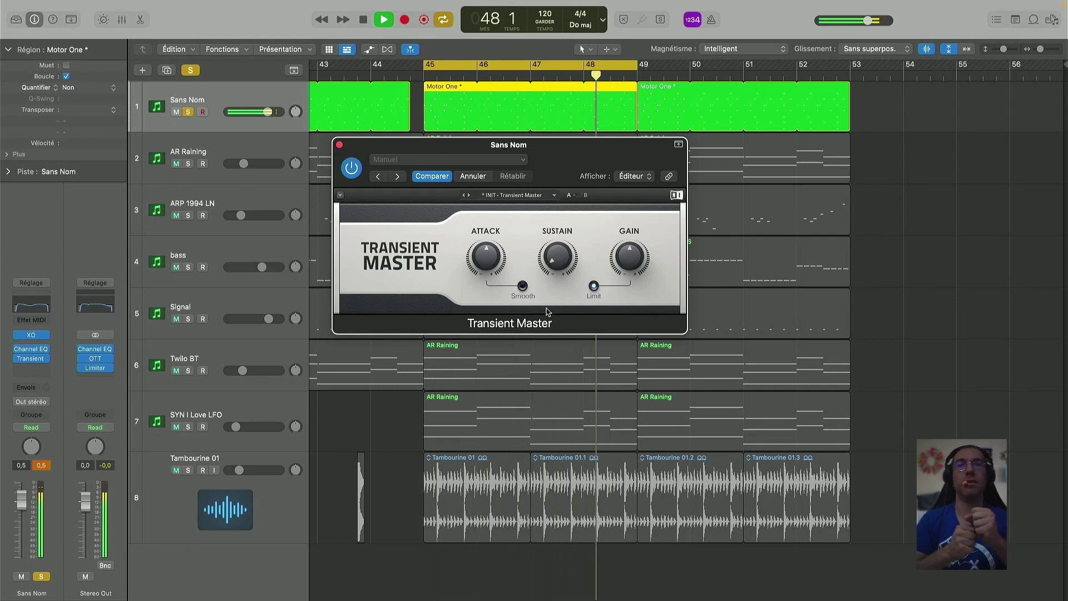
pyautogui.moveTo(561, 244); pyautogui.dragTo(561, 244)
pyautogui.moveTo(547, 260); pyautogui.dragTo(546, 188)
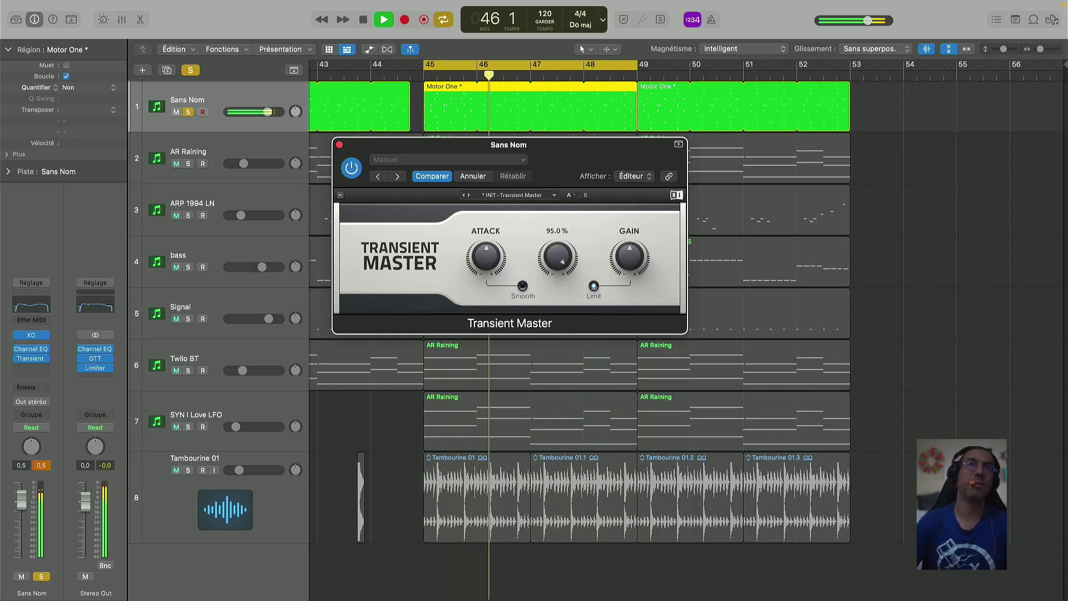
pyautogui.moveTo(560, 234); pyautogui.dragTo(559, 261)
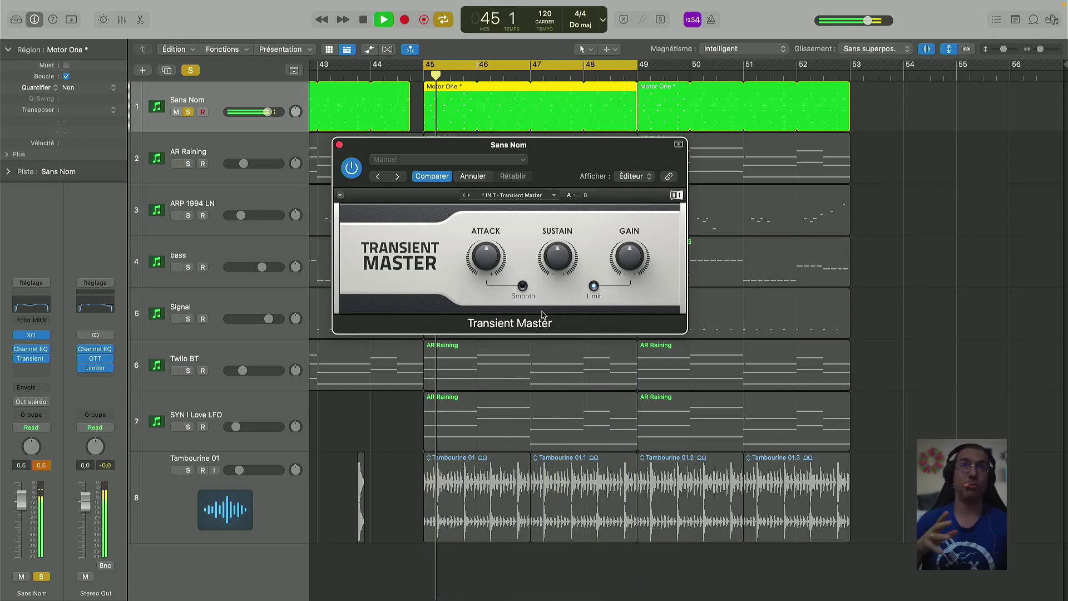
pyautogui.moveTo(561, 259); pyautogui.dragTo(564, 266)
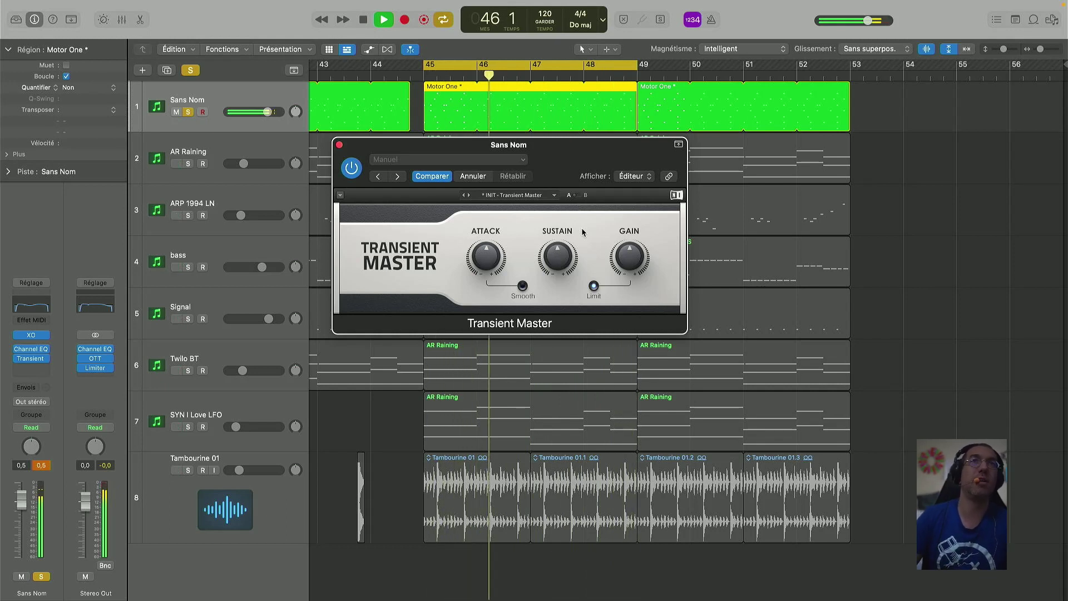
pyautogui.moveTo(560, 266)
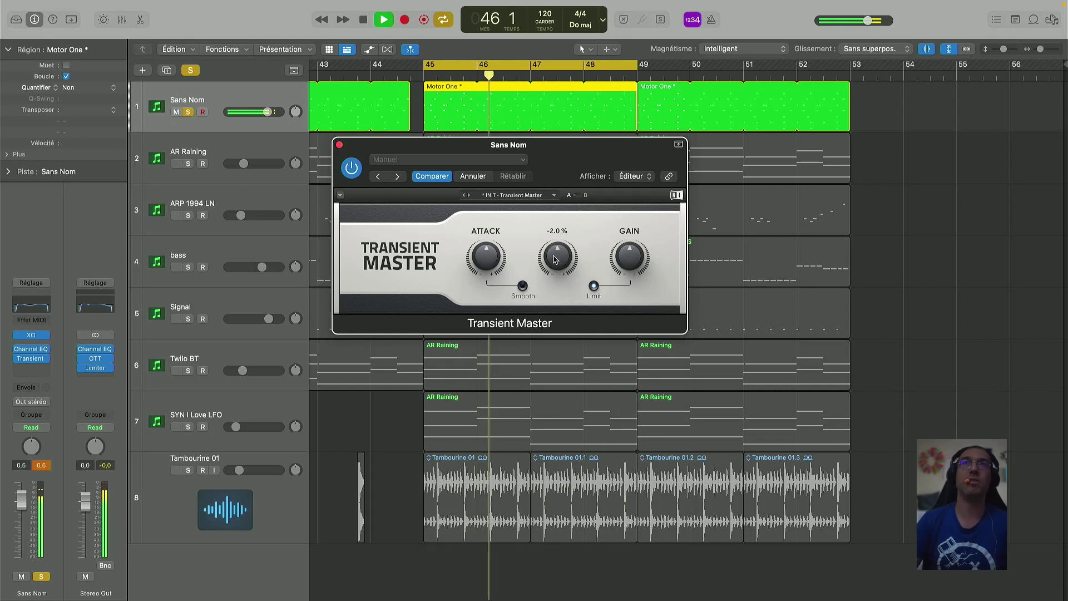
# Bypass Transient Master, release the drum solo, and compare low and high Attack settings with the effect re-enabled in the full mix
pyautogui.click(351, 168)
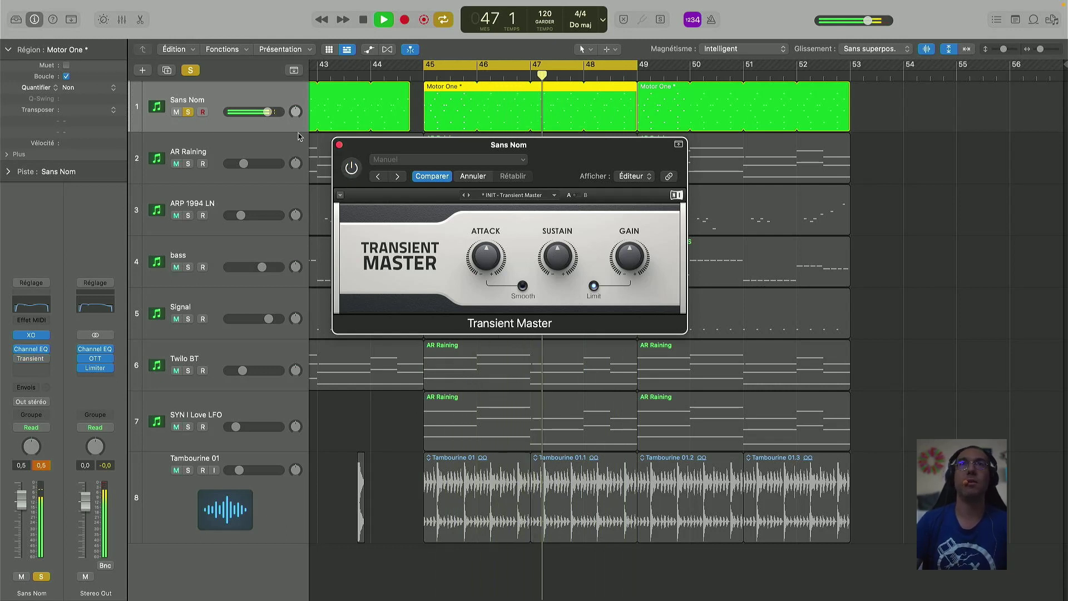
pyautogui.press('s')
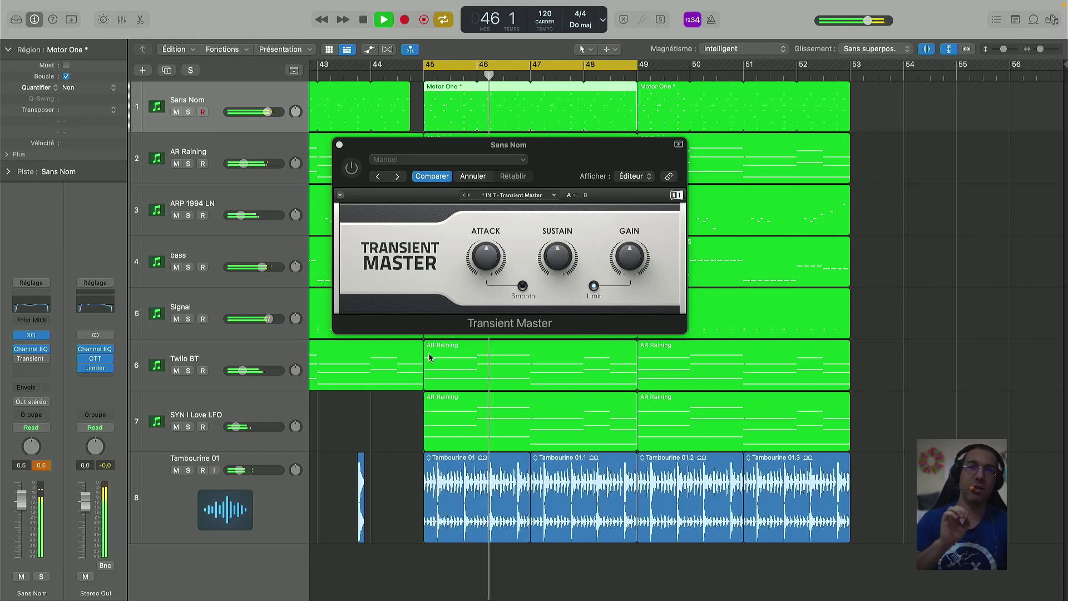
pyautogui.moveTo(486, 257); pyautogui.dragTo(469, 282)
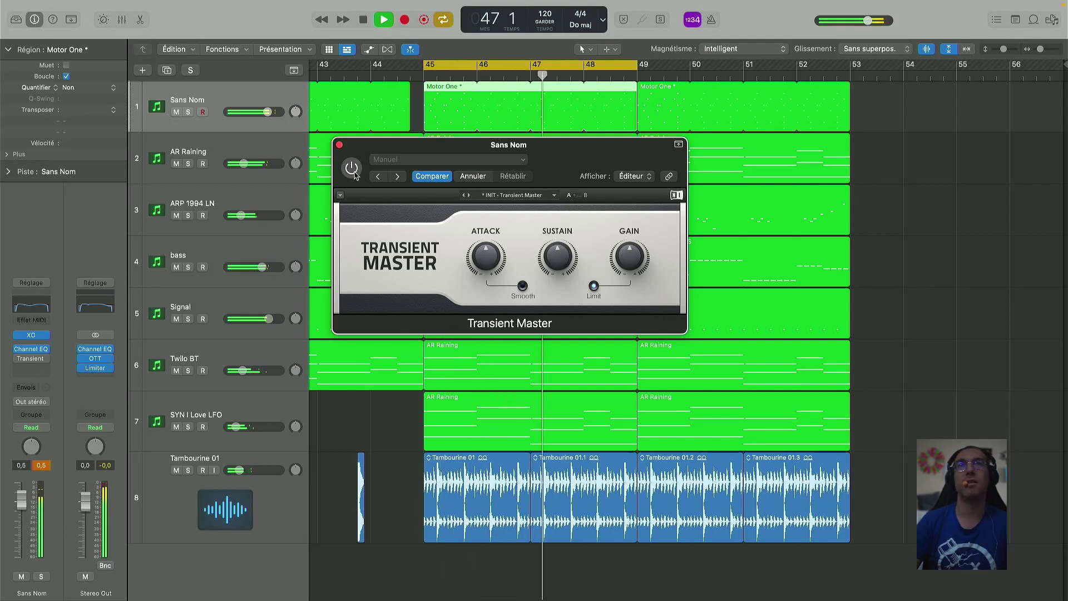
pyautogui.moveTo(479, 264); pyautogui.dragTo(489, 223)
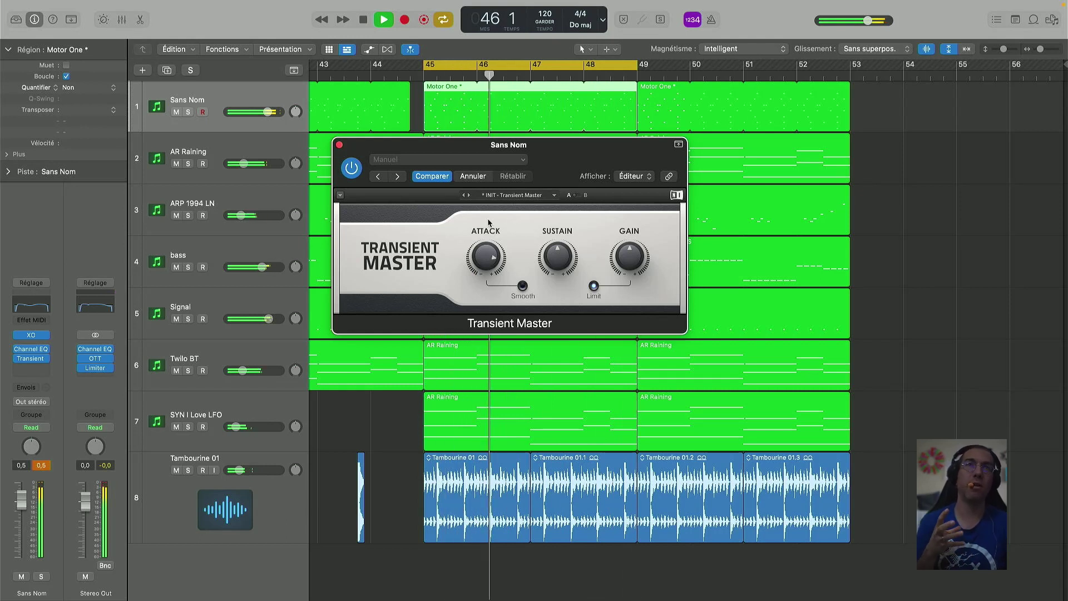
pyautogui.moveTo(489, 222); pyautogui.dragTo(488, 240)
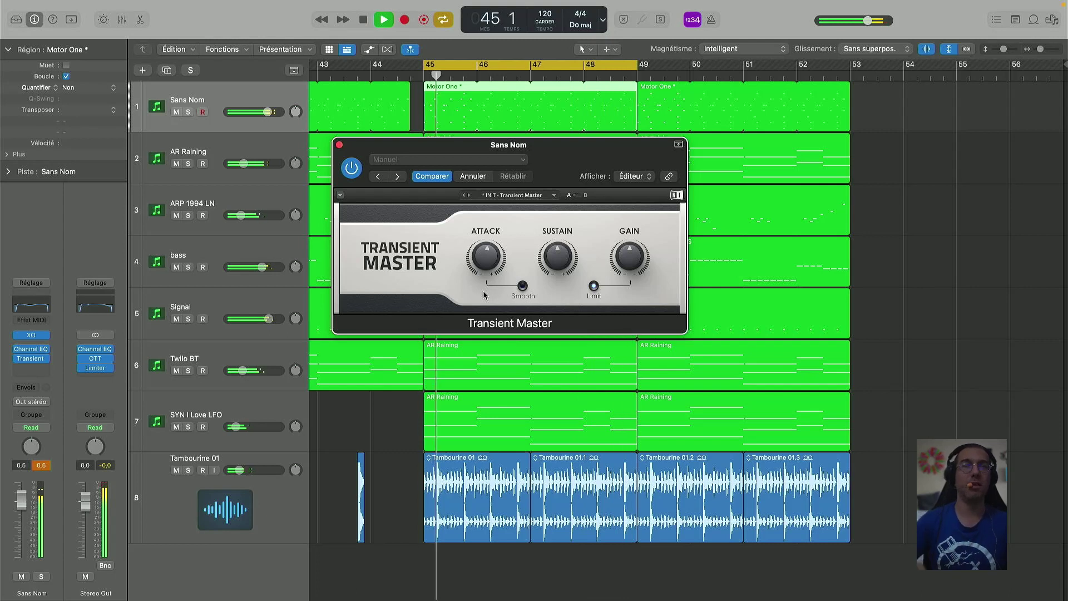
# Try Sustain settings of about 93% and about -92% on the drums within the full mix
pyautogui.moveTo(556, 259); pyautogui.dragTo(557, 219)
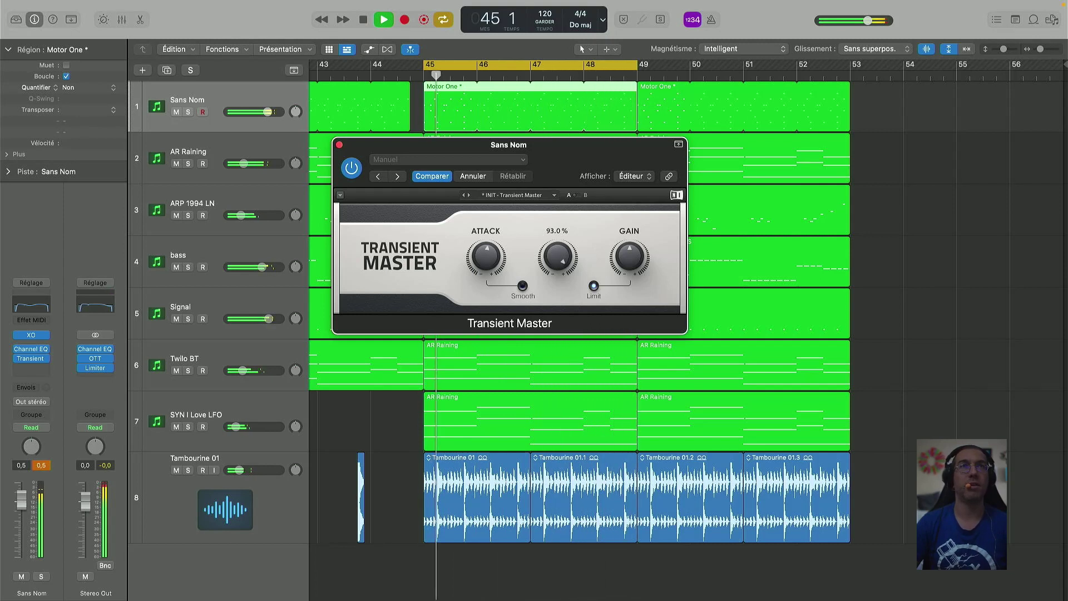
pyautogui.moveTo(492, 258)
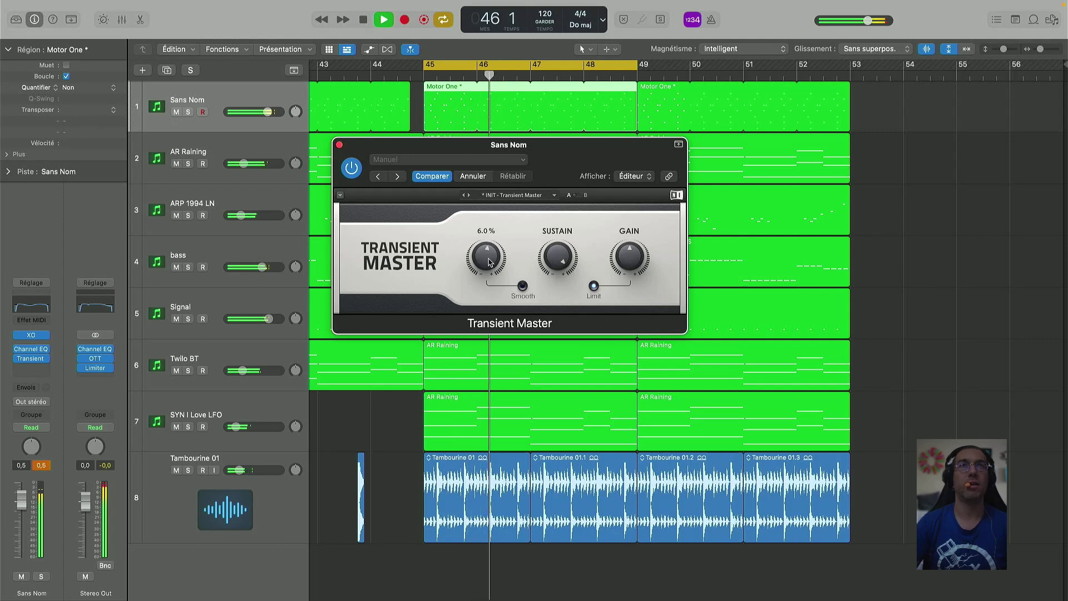
pyautogui.moveTo(559, 260); pyautogui.dragTo(558, 277)
pyautogui.moveTo(551, 328); pyautogui.dragTo(534, 353)
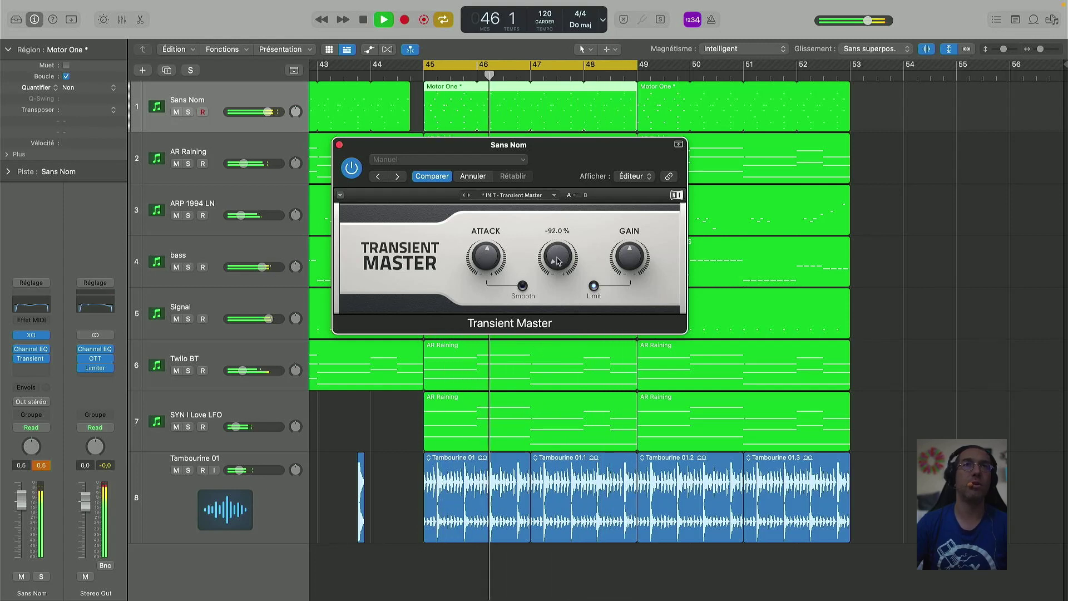
# Try an Attack of about 74%, and settle on about 29% Sustain and 64% Attack in Transient Master
pyautogui.moveTo(486, 261)
pyautogui.moveTo(486, 260); pyautogui.dragTo(486, 239)
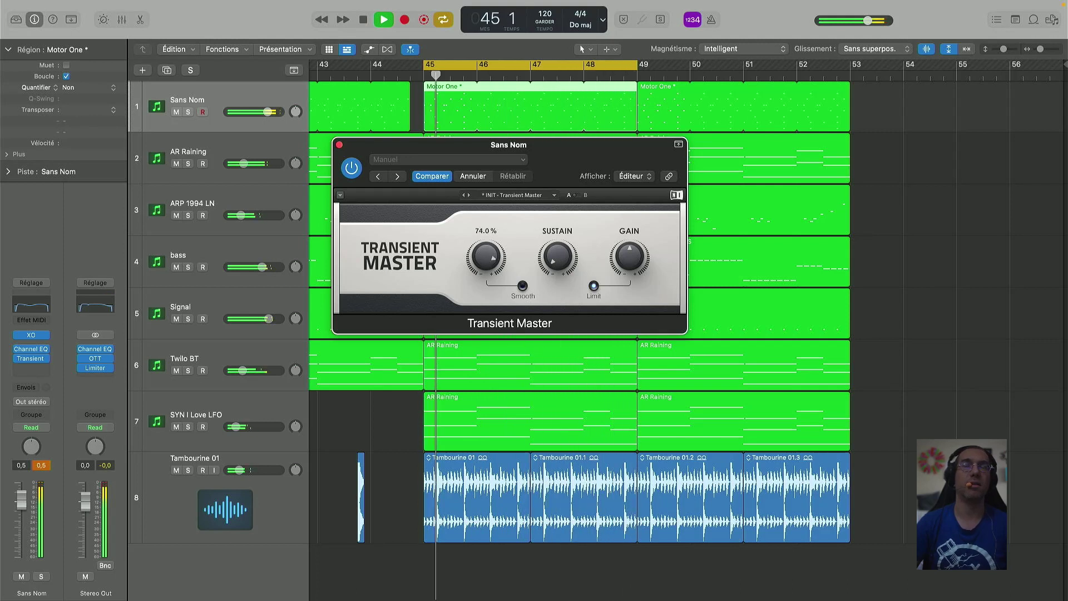
pyautogui.moveTo(486, 257); pyautogui.dragTo(486, 285)
pyautogui.moveTo(557, 258); pyautogui.dragTo(557, 243)
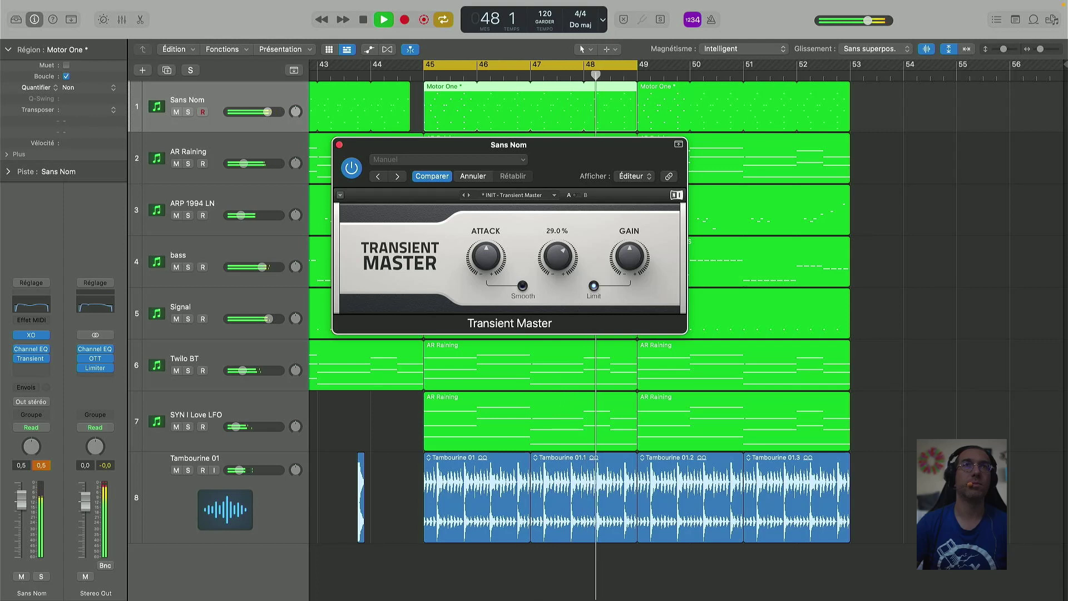
pyautogui.moveTo(486, 253); pyautogui.dragTo(487, 256)
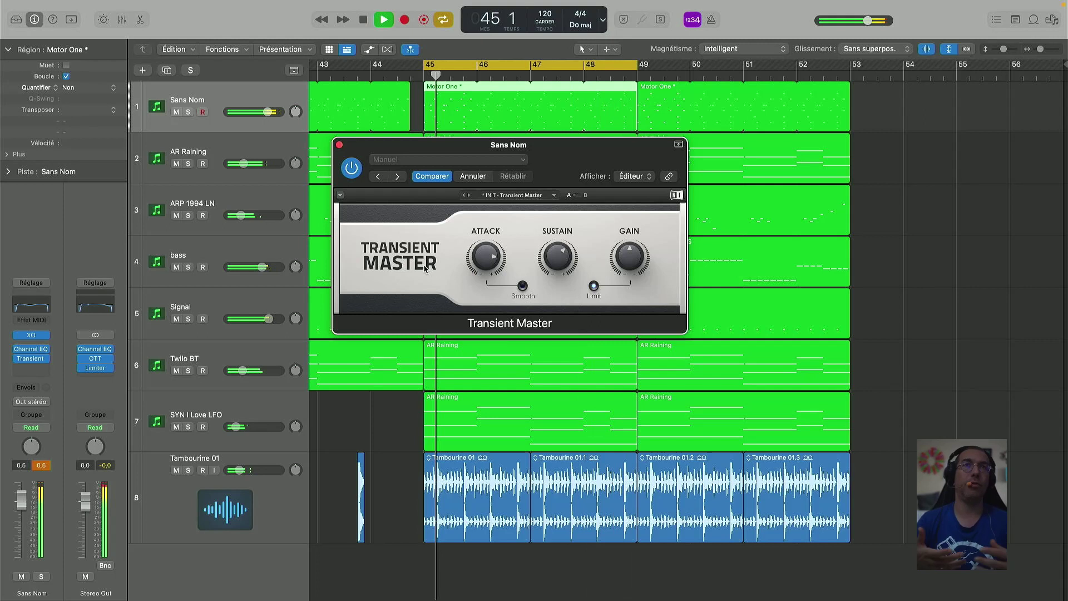
# Replay the mix to check the transient settings, fine-tune Sustain to about 28%, and close Transient Master
pyautogui.press('space')
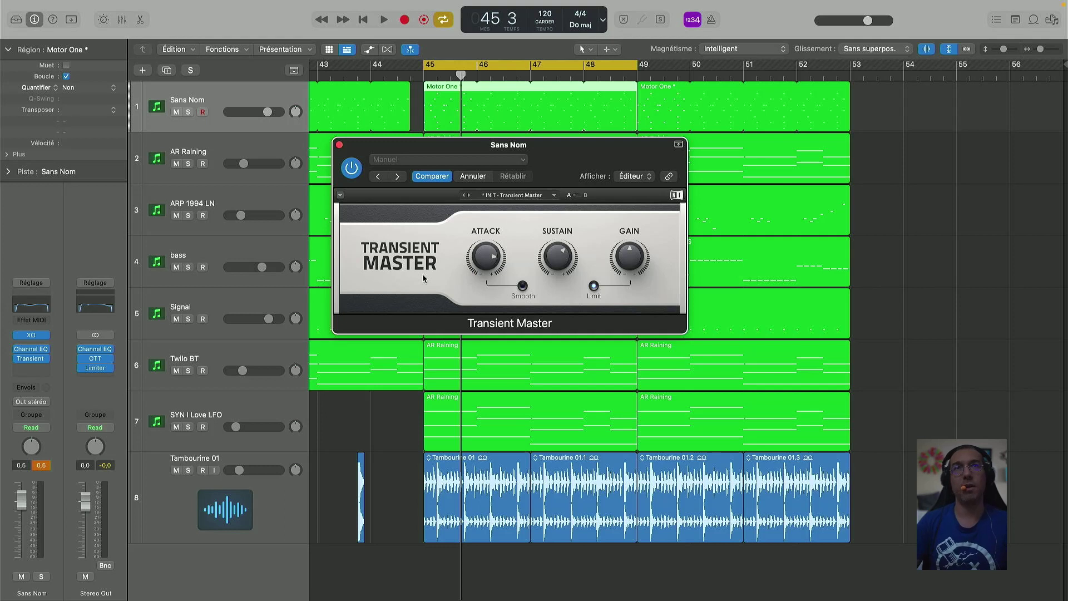
pyautogui.press('space')
pyautogui.moveTo(486, 266)
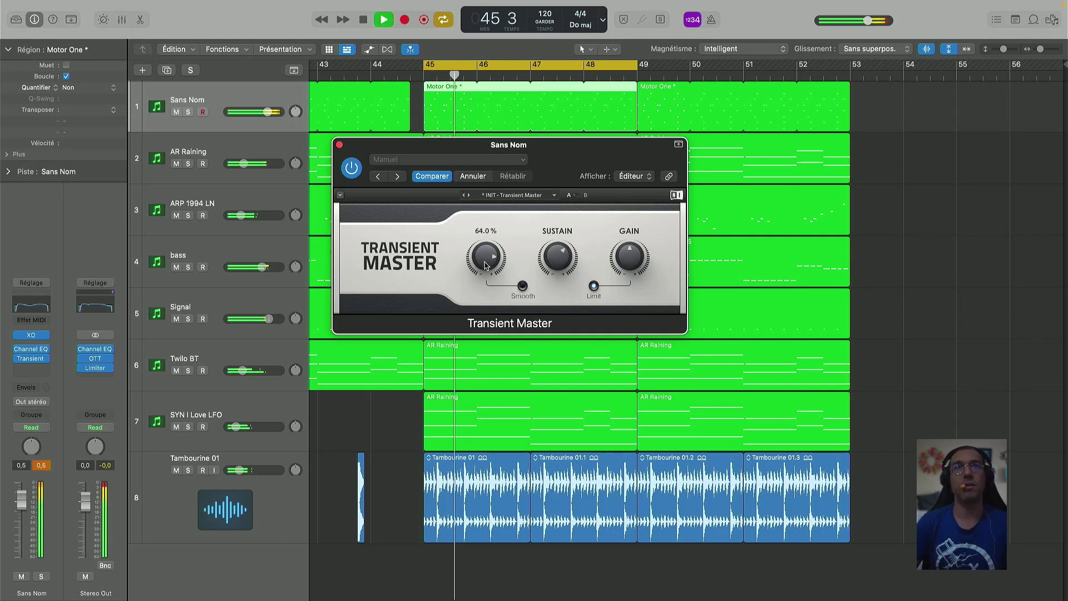
pyautogui.moveTo(486, 265); pyautogui.dragTo(486, 267)
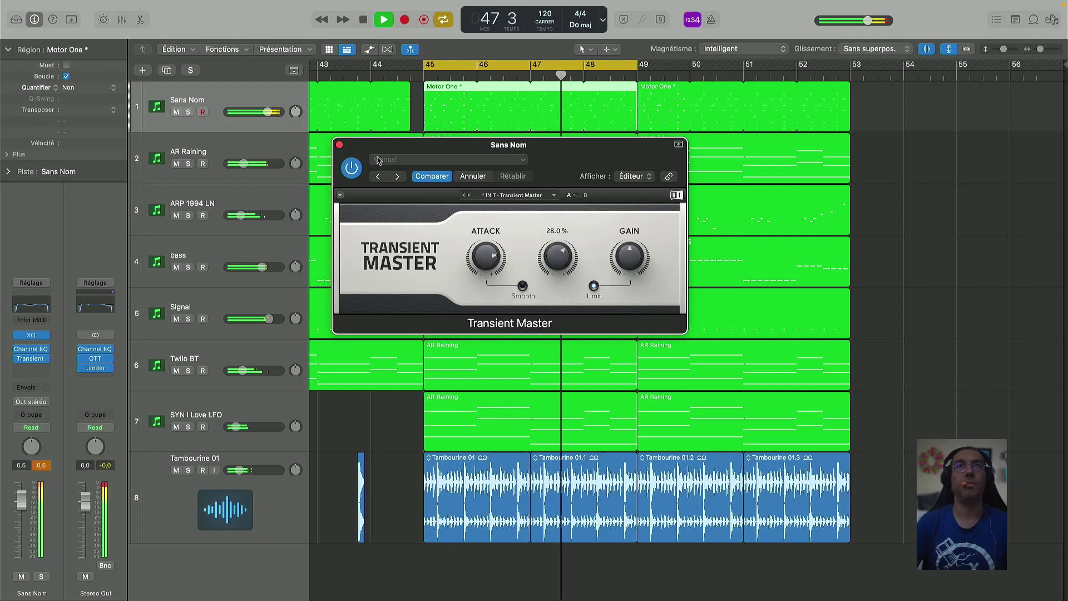
pyautogui.press('space')
pyautogui.click(340, 145)
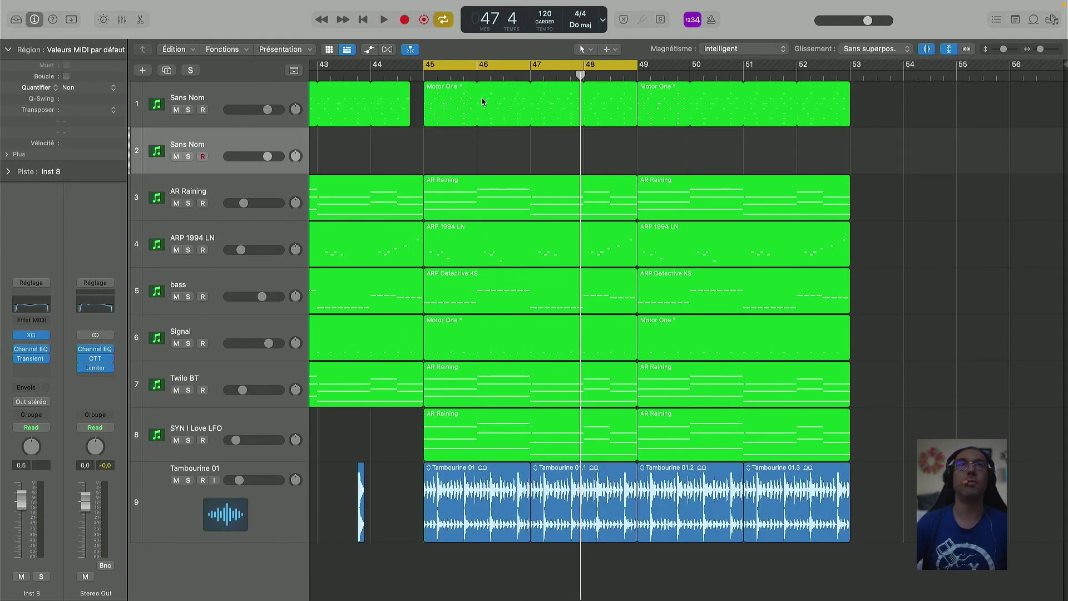
# Copy the Motor One region at bar 45 onto the duplicate drum track below, and audition that track in solo
pyautogui.click(453, 98)
pyautogui.moveTo(448, 92); pyautogui.dragTo(447, 137)
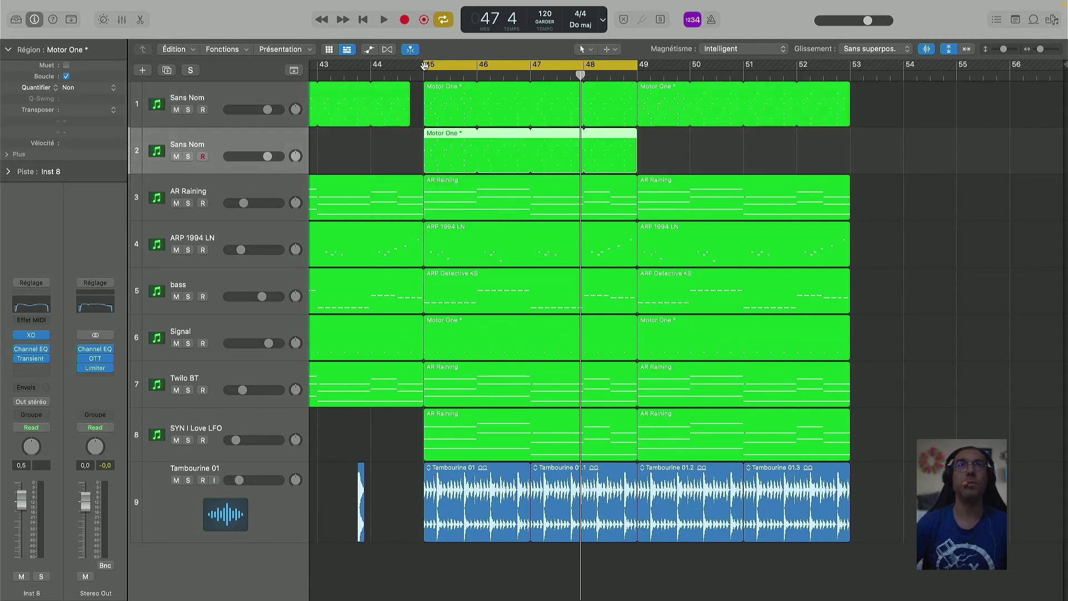
pyautogui.press('space')
pyautogui.click(188, 157)
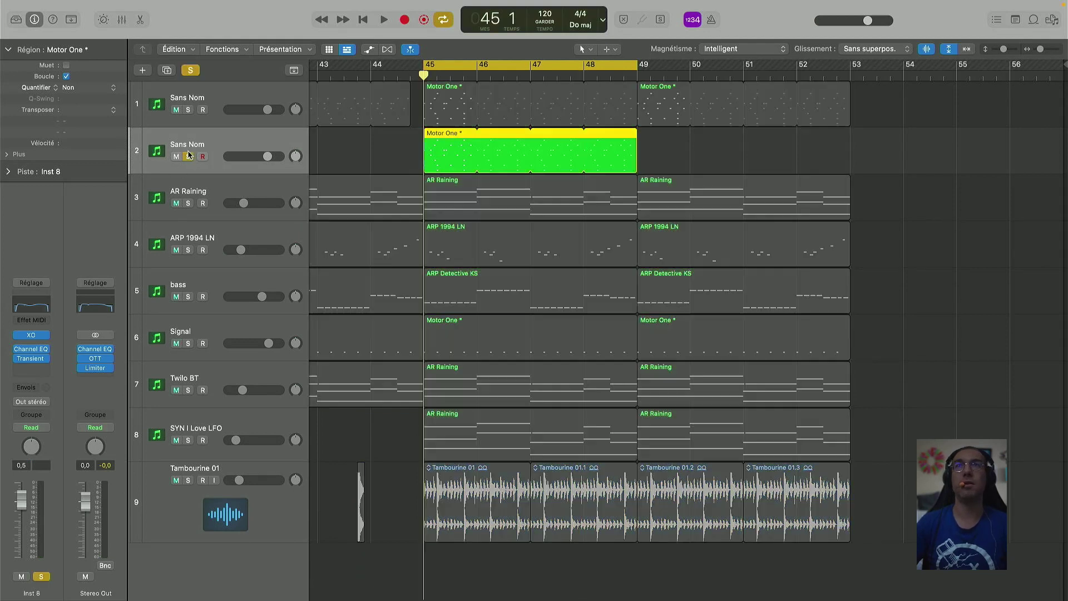
pyautogui.press('space')
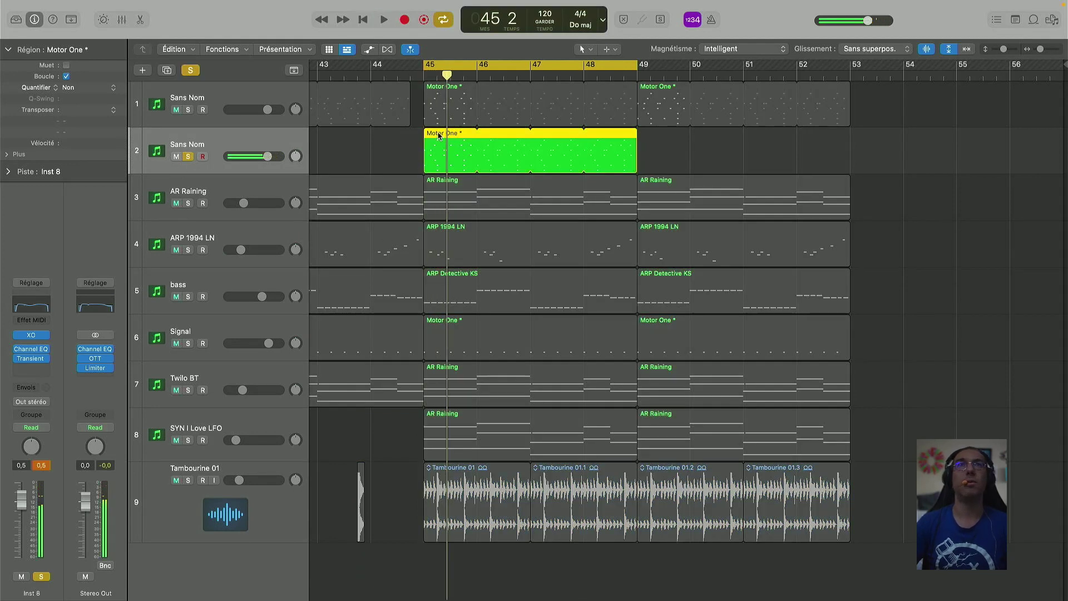
# Open the copied Motor One region in the Piano Roll, select its C#1 notes, and play a short passage
pyautogui.doubleClick(440, 135)
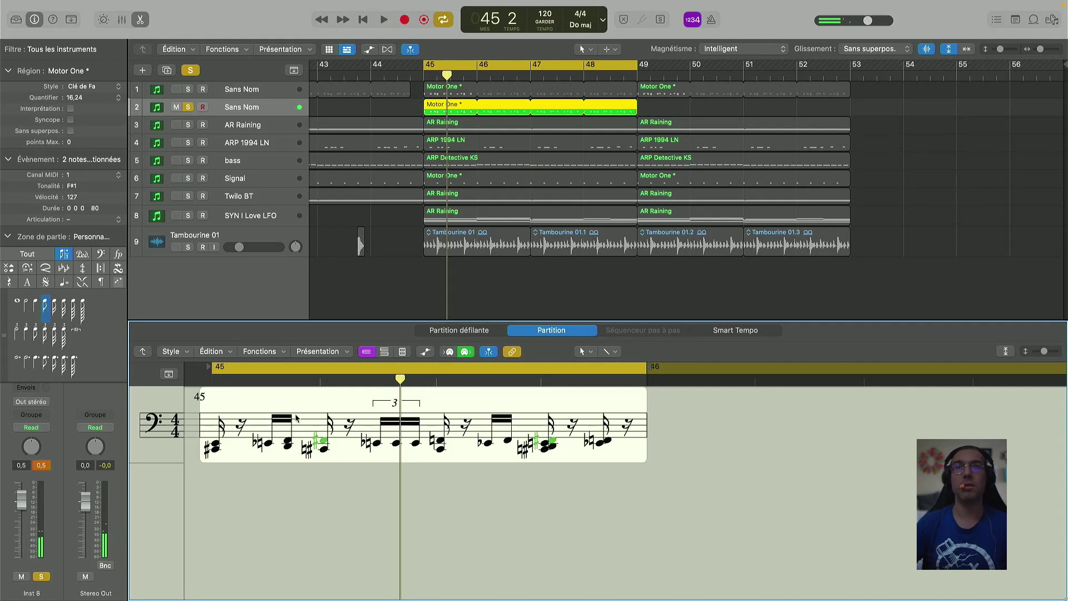
pyautogui.click(466, 332)
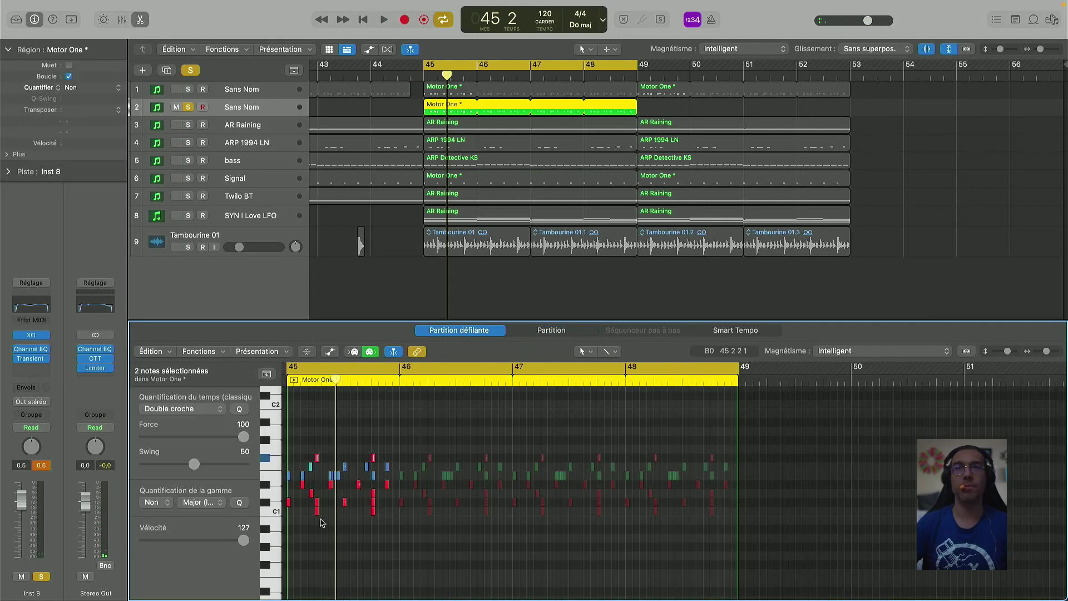
pyautogui.click(266, 502)
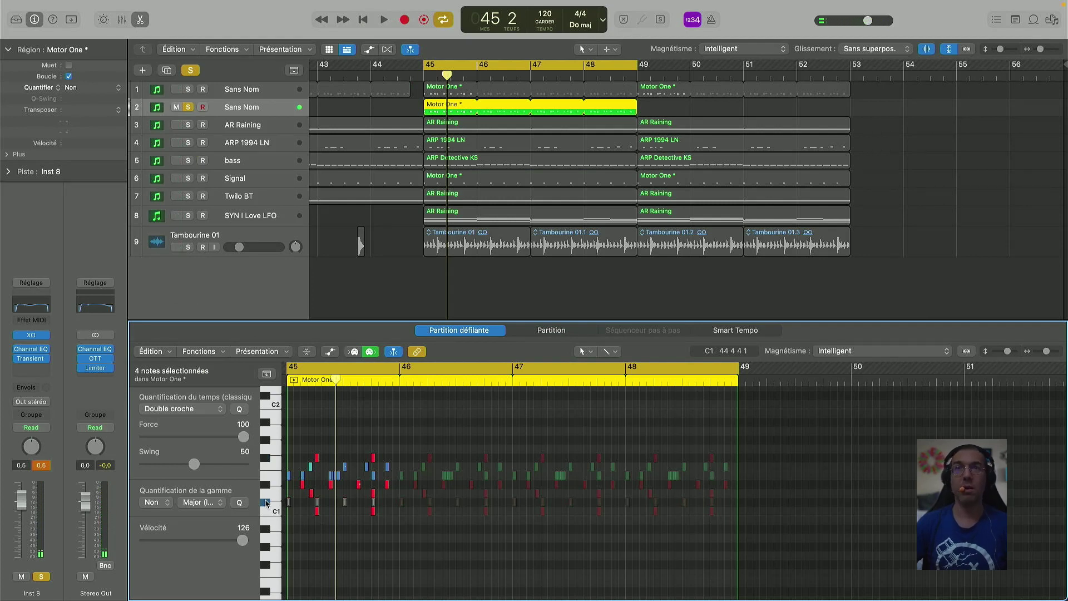
pyautogui.press('space')
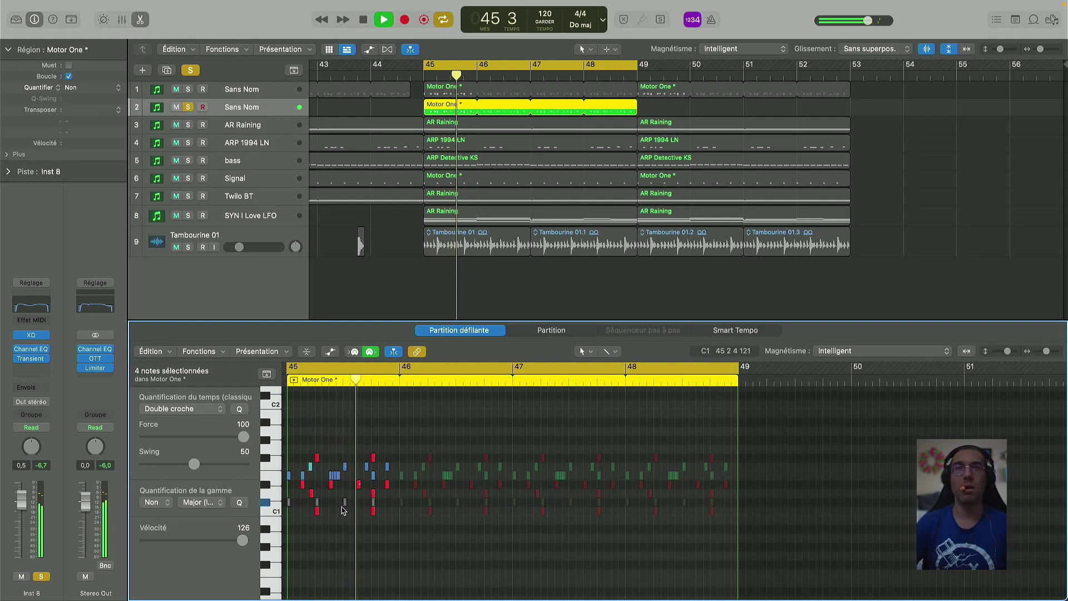
pyautogui.press('space')
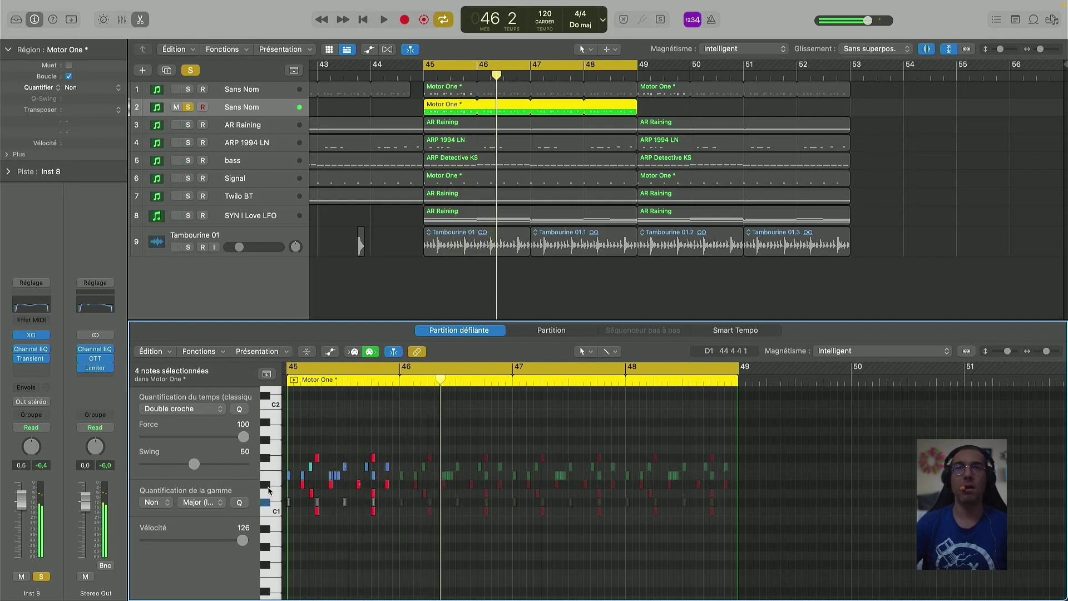
# Audition the drum sounds on the Piano Roll keys from B0 up to F1 to identify each one
pyautogui.click(269, 494)
pyautogui.click(270, 512)
pyautogui.click(268, 520)
pyautogui.click(267, 512)
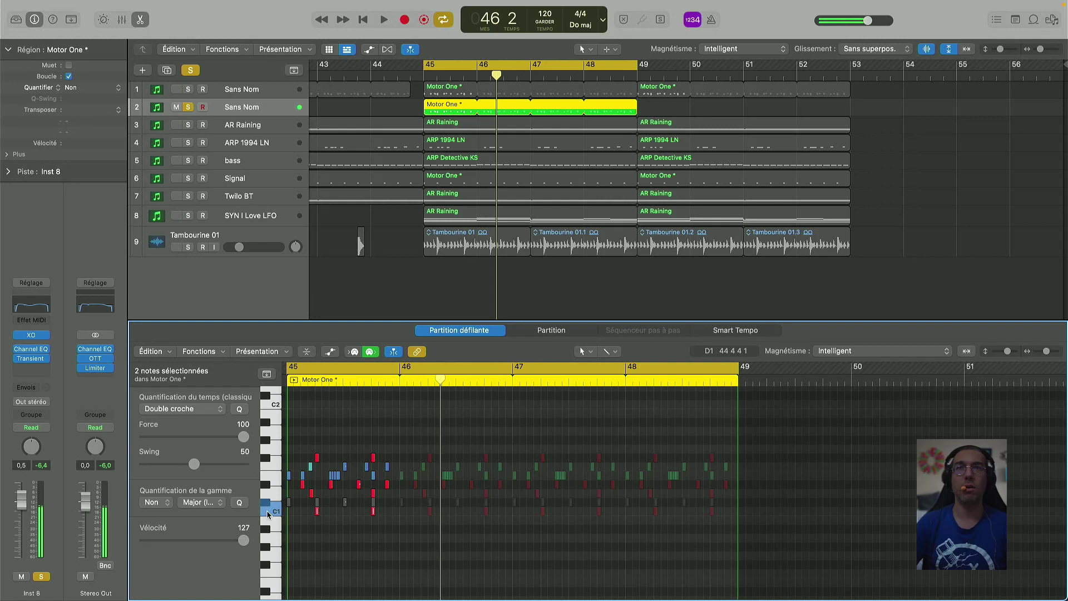
pyautogui.click(268, 496)
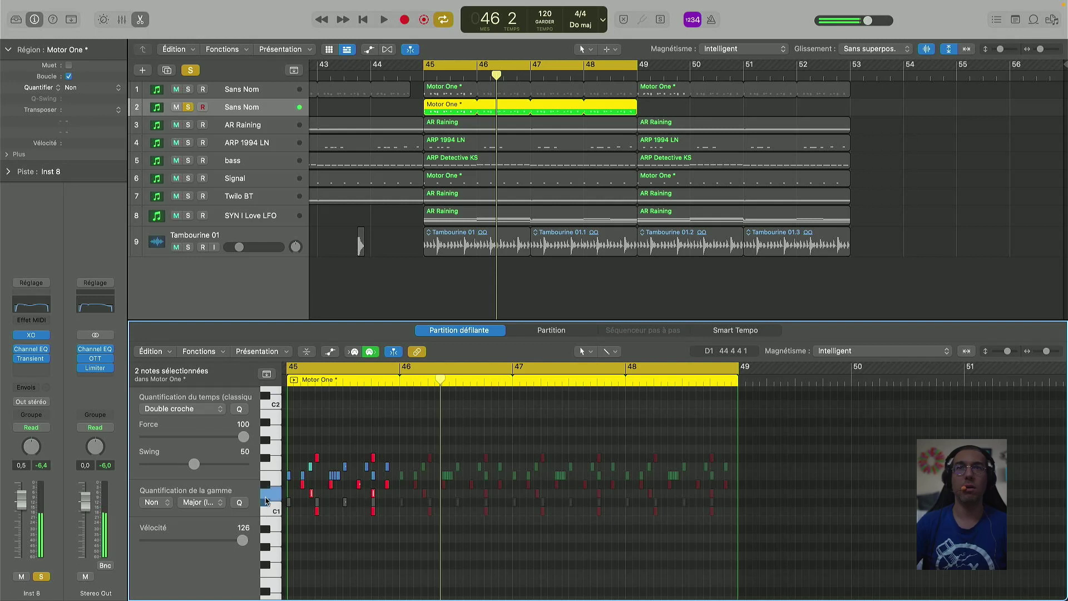
pyautogui.click(268, 478)
pyautogui.click(268, 466)
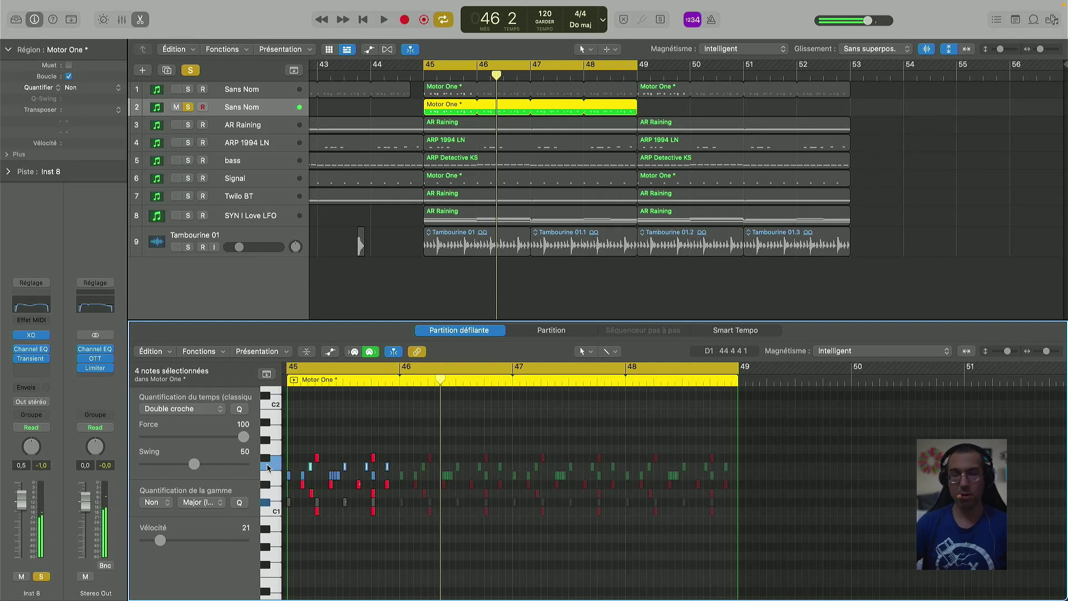
# Play the soloed duplicate drum track and set its Transient Master to about -10% Attack and 84% Sustain
pyautogui.press('space')
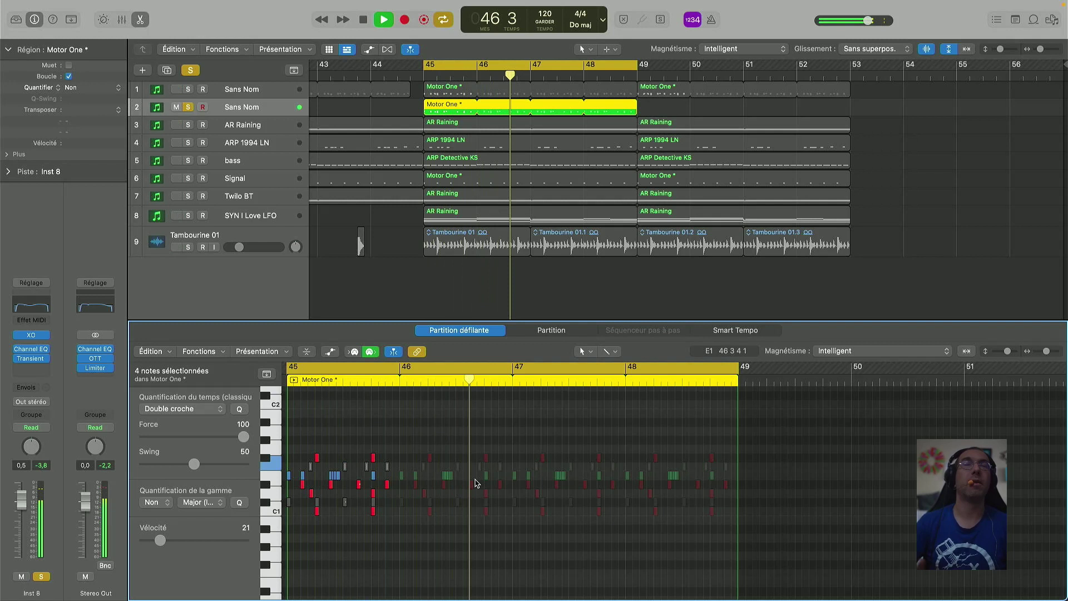
pyautogui.click(242, 115)
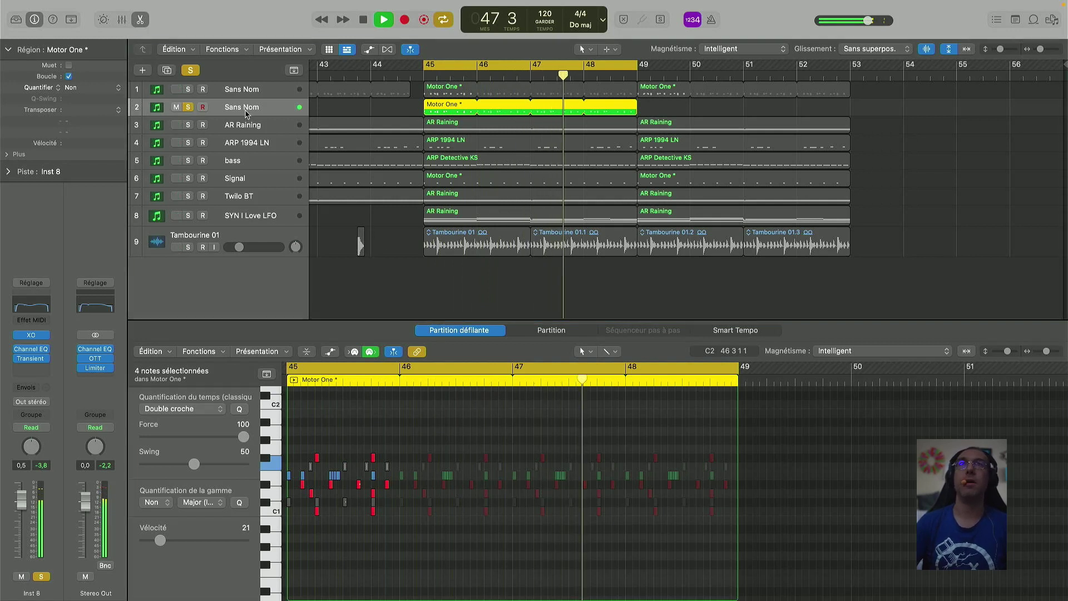
pyautogui.click(35, 362)
pyautogui.moveTo(489, 253); pyautogui.dragTo(489, 294)
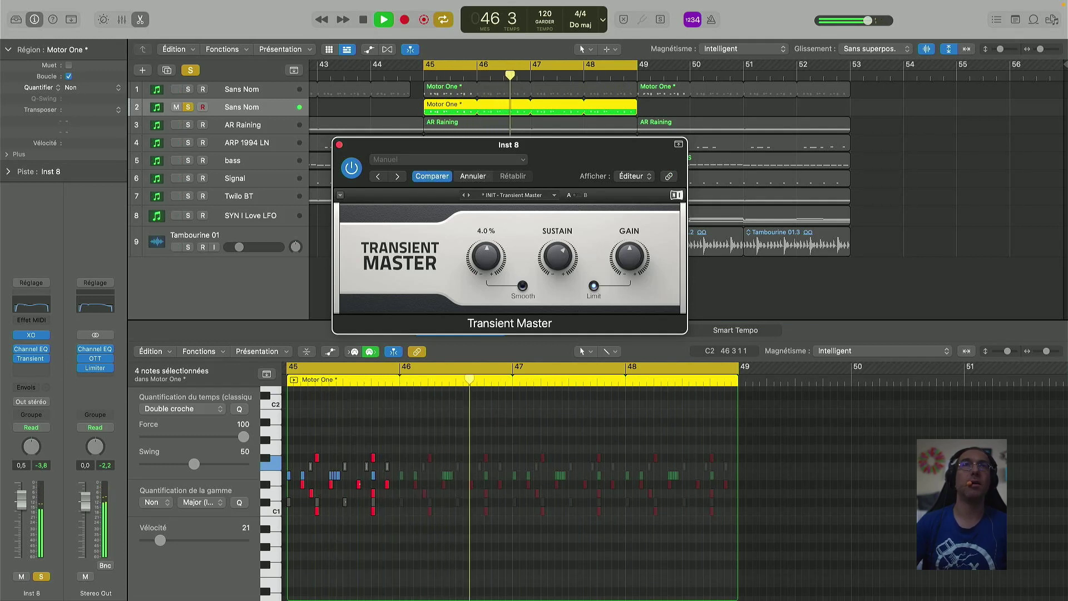
pyautogui.moveTo(558, 256); pyautogui.dragTo(557, 232)
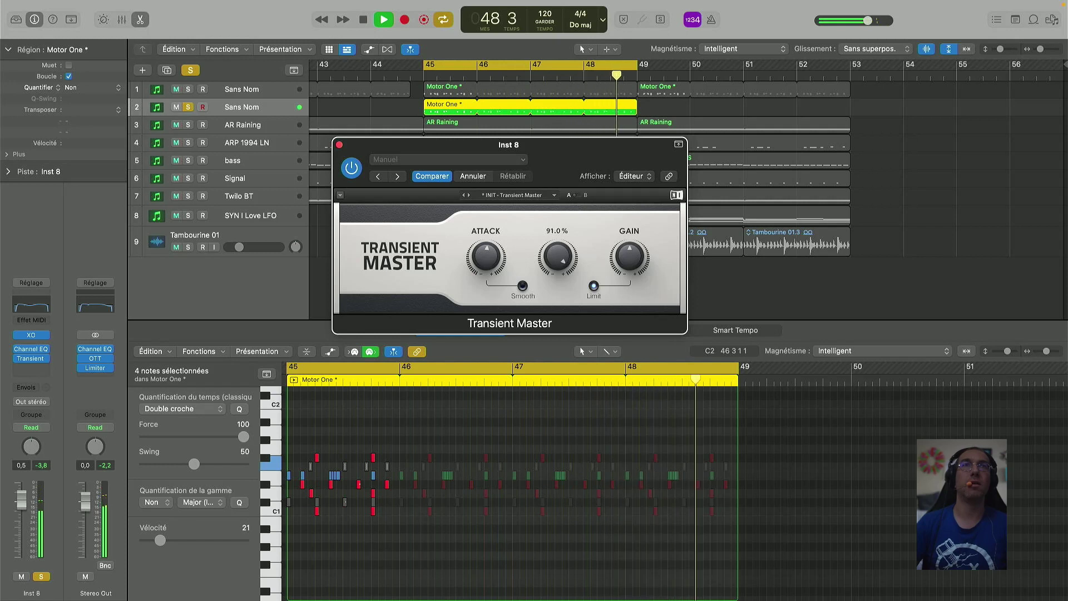
pyautogui.moveTo(486, 256)
pyautogui.mouseDown()
pyautogui.moveTo(486, 268)
pyautogui.moveTo(485, 259)
pyautogui.mouseUp()
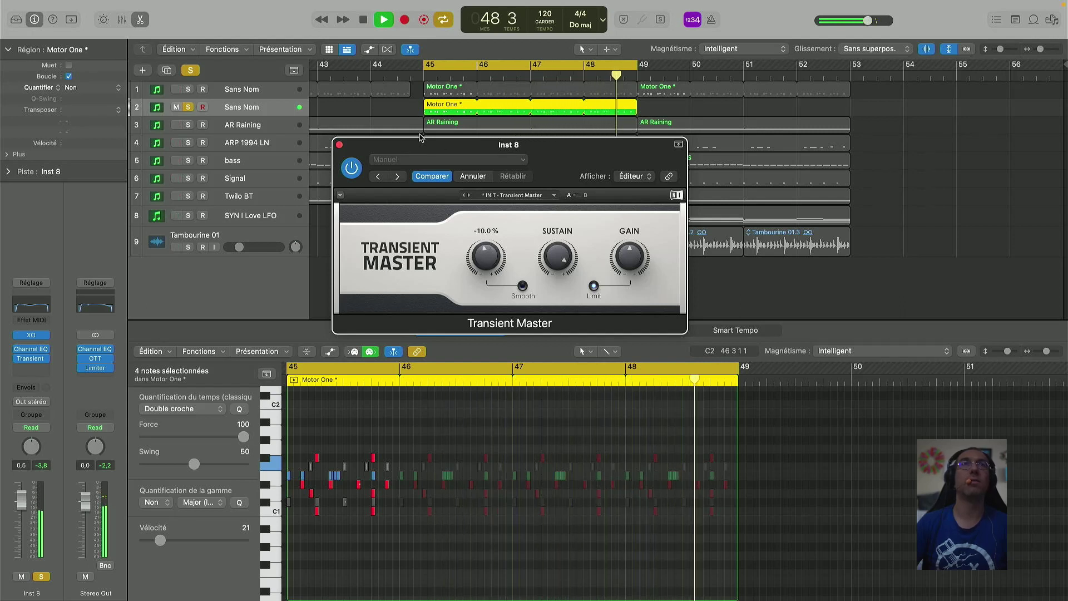
pyautogui.press('super+w')
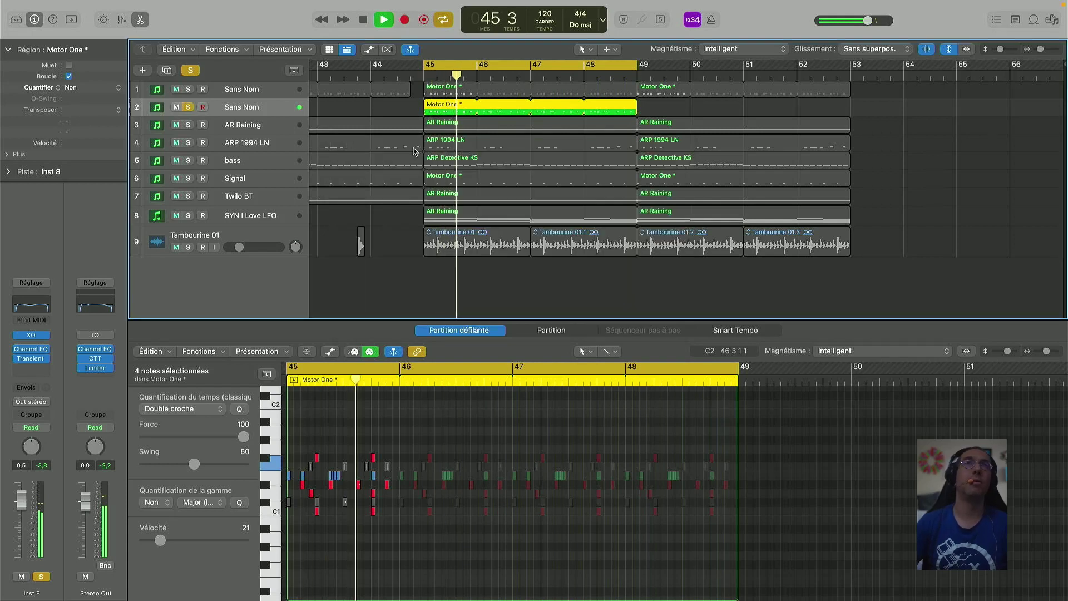
pyautogui.press('space')
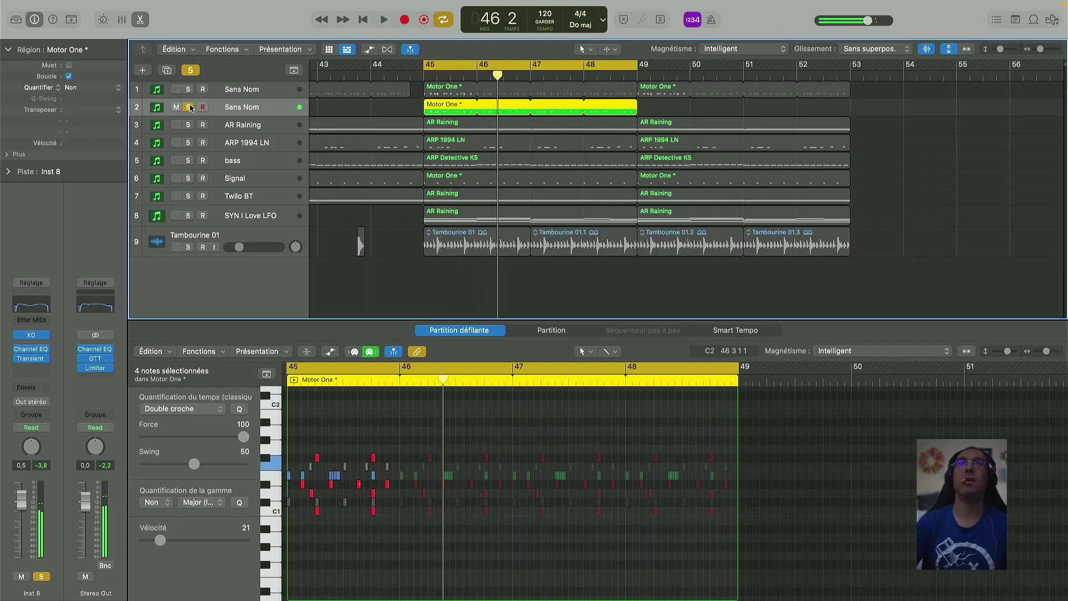
# Solo the original drum track instead, play it, and reduce its Transient Master Sustain to about 5%
pyautogui.click(189, 107)
pyautogui.click(188, 89)
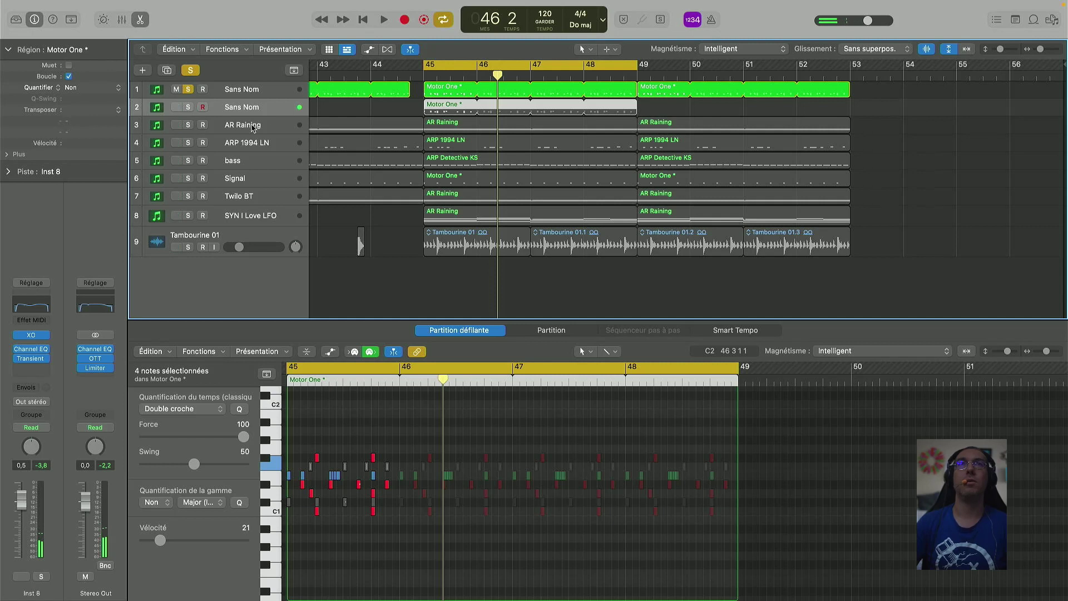
pyautogui.press('space')
pyautogui.press('Up')
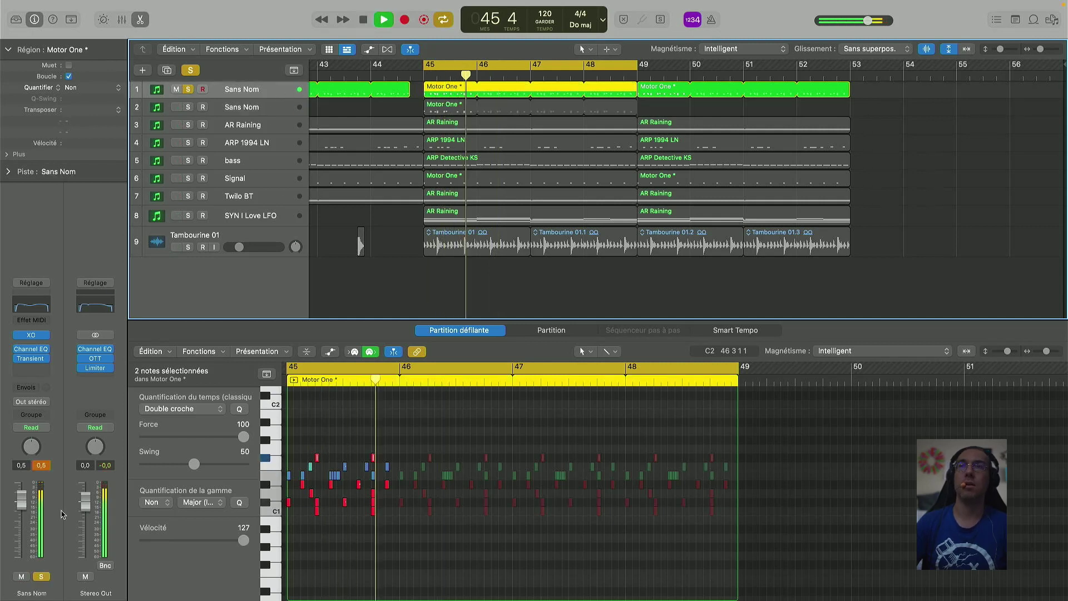
pyautogui.click(34, 360)
pyautogui.moveTo(564, 259)
pyautogui.moveTo(564, 260); pyautogui.dragTo(564, 288)
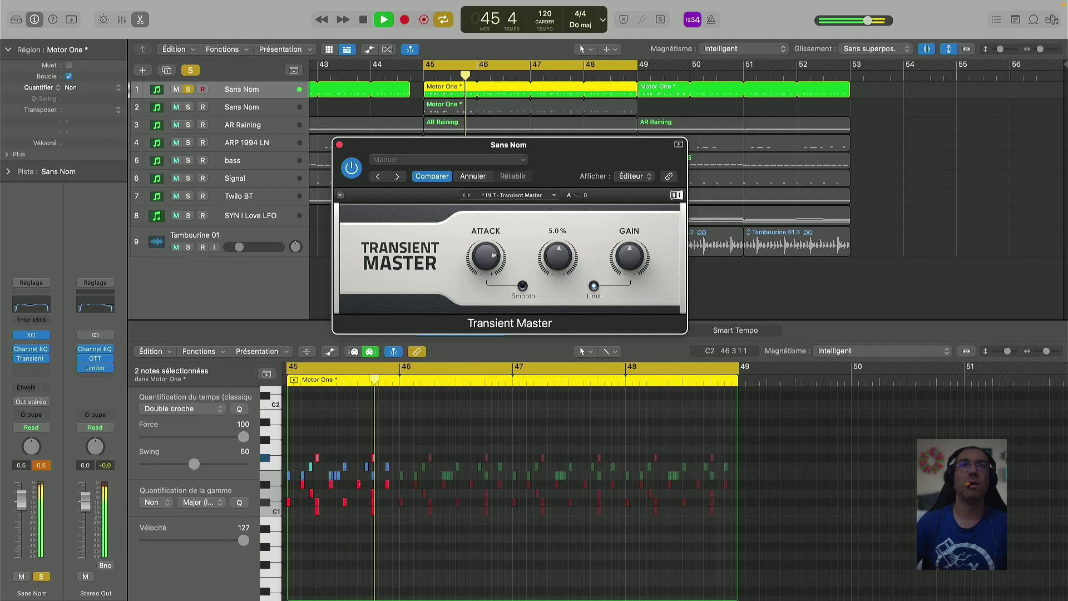
pyautogui.click(340, 146)
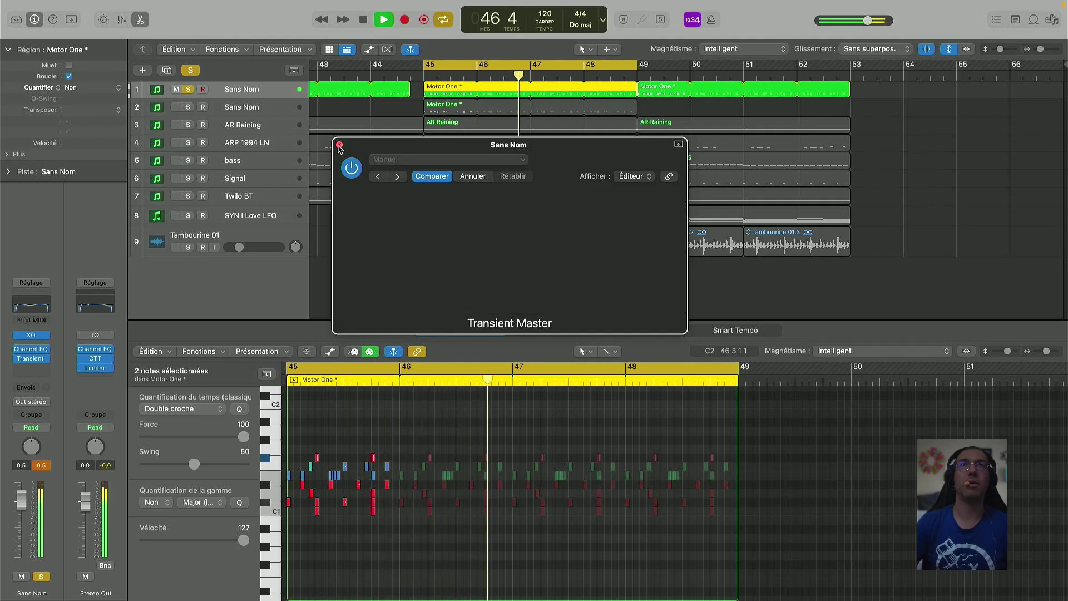
pyautogui.press('space')
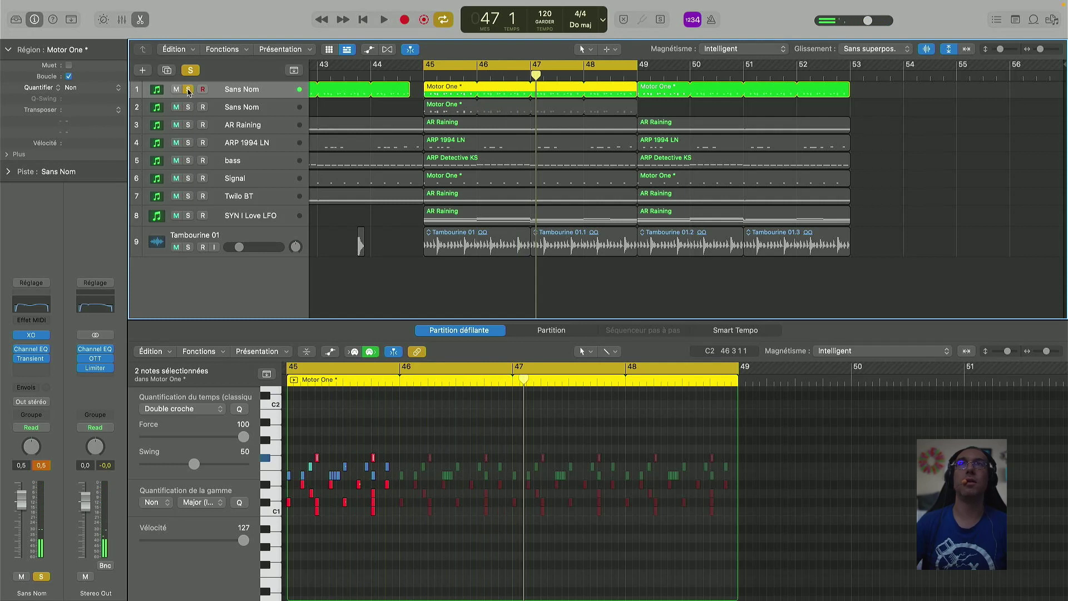
# Play the full mix without solo, readjust the duplicate drum track's Transient Master, and set that track's volume to about -0.1 dB
pyautogui.click(188, 90)
pyautogui.press('space')
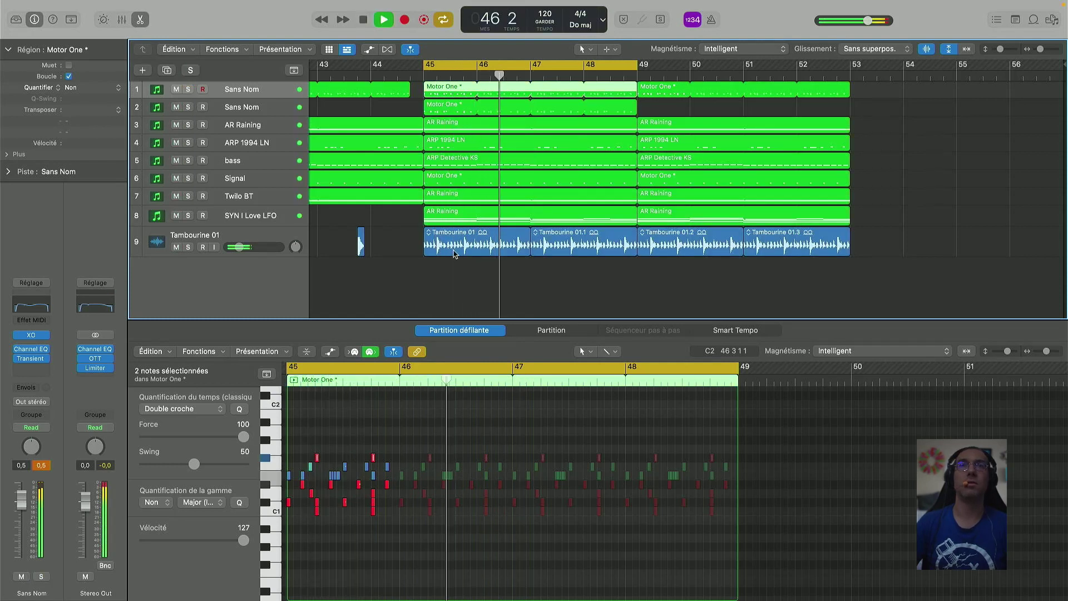
pyautogui.click(284, 111)
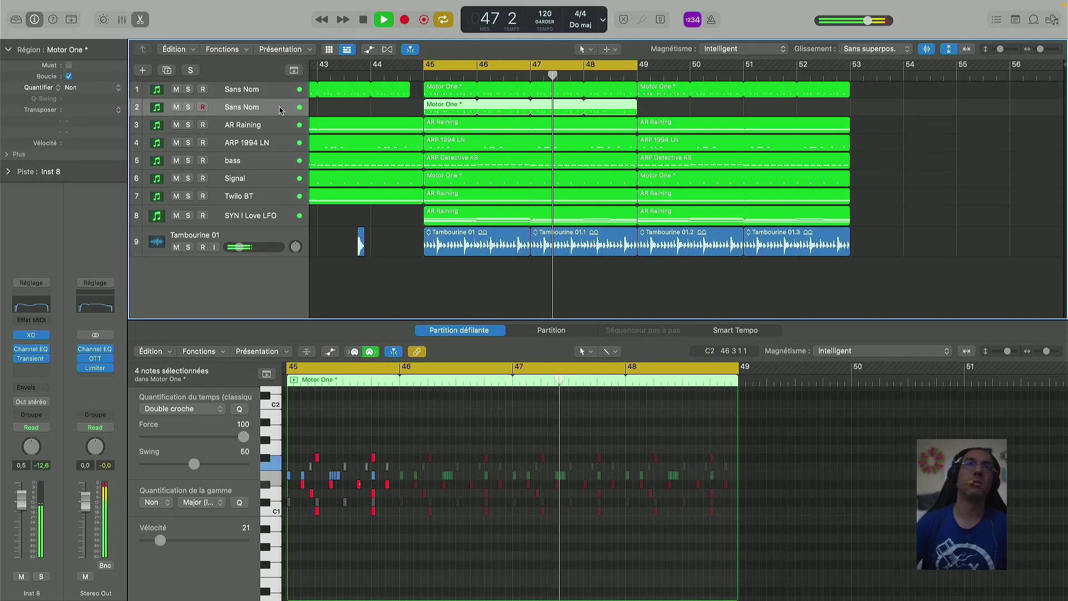
pyautogui.click(30, 358)
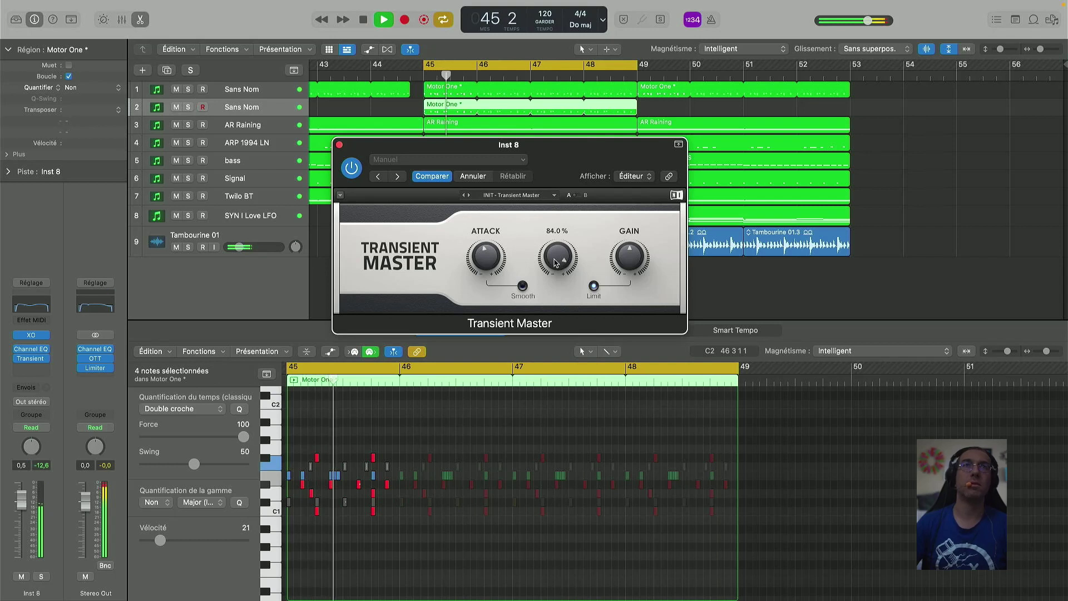
pyautogui.moveTo(561, 262)
pyautogui.moveTo(561, 262)
pyautogui.mouseDown()
pyautogui.moveTo(561, 314)
pyautogui.moveTo(541, 329)
pyautogui.moveTo(512, 271)
pyautogui.moveTo(558, 250)
pyautogui.mouseUp()
pyautogui.moveTo(489, 254)
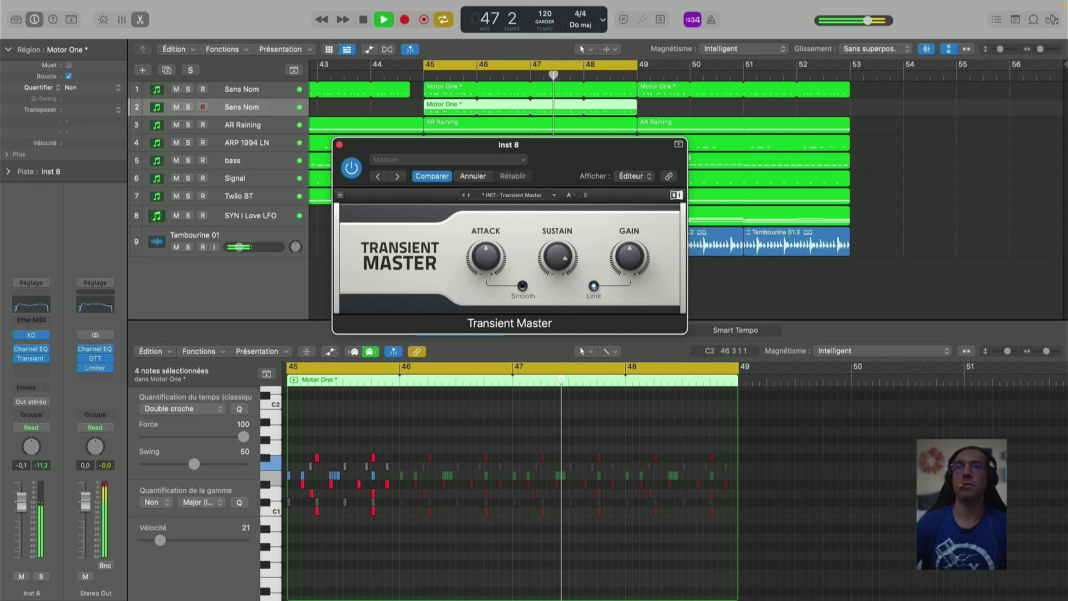
pyautogui.click(24, 505)
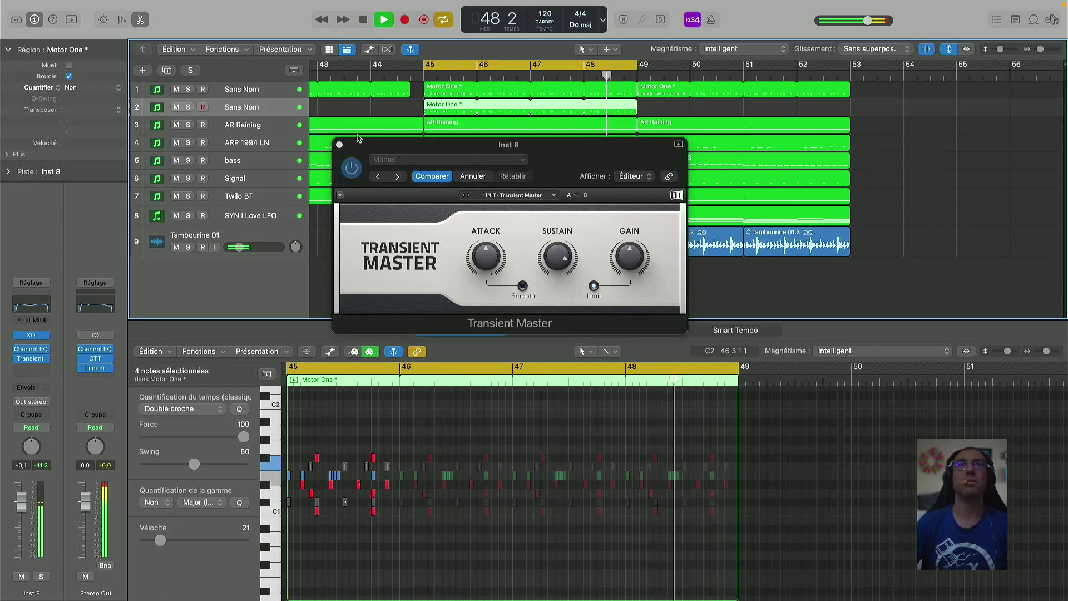
pyautogui.click(339, 146)
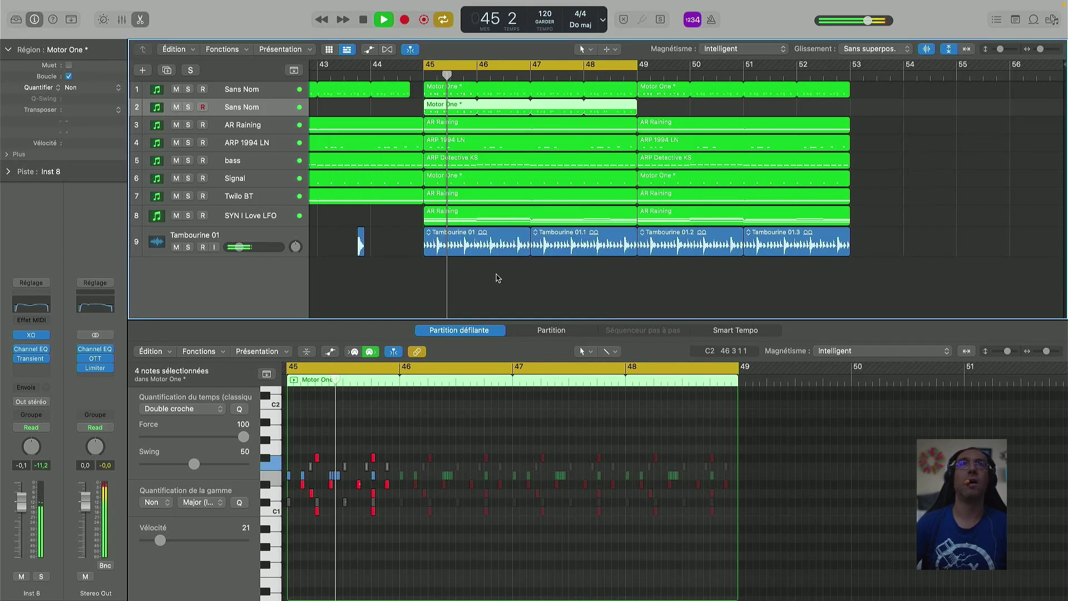
# Stop playback and examine the Channel EQ curve on the original drum track
pyautogui.press('space')
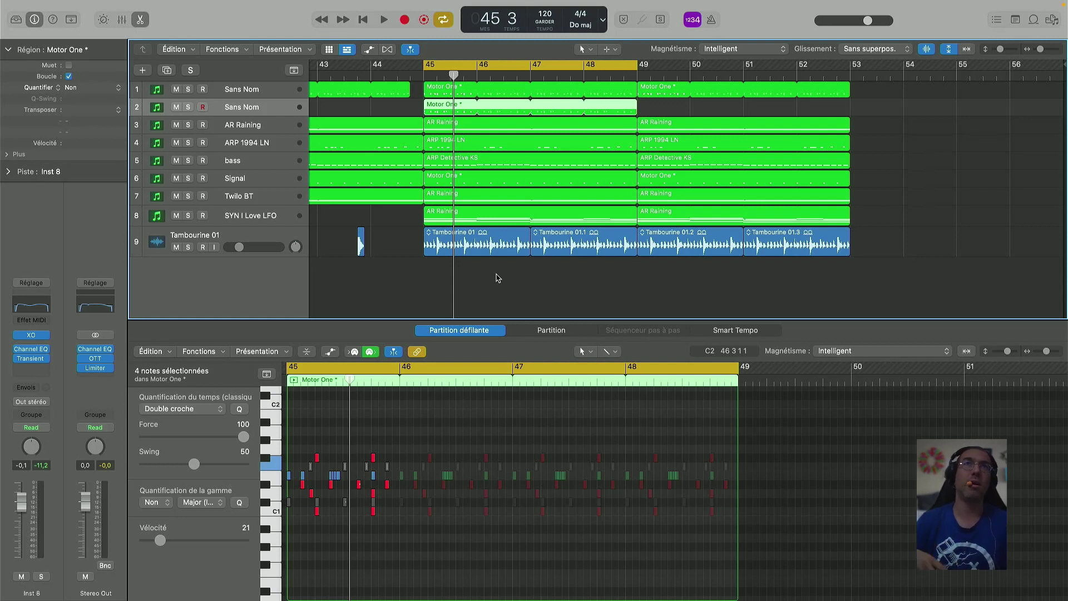
pyautogui.click(259, 94)
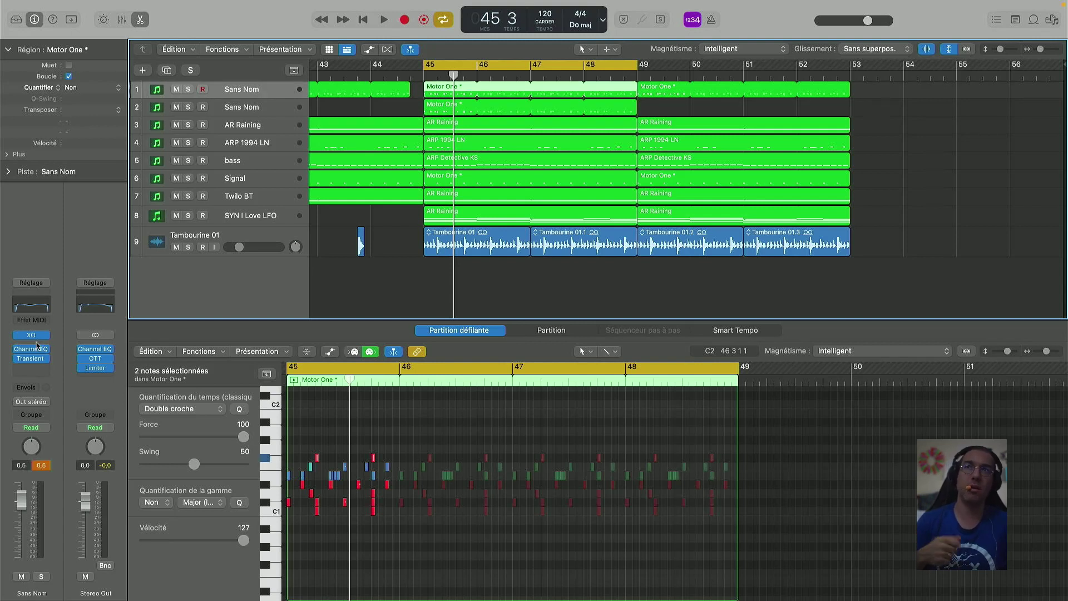
pyautogui.click(35, 310)
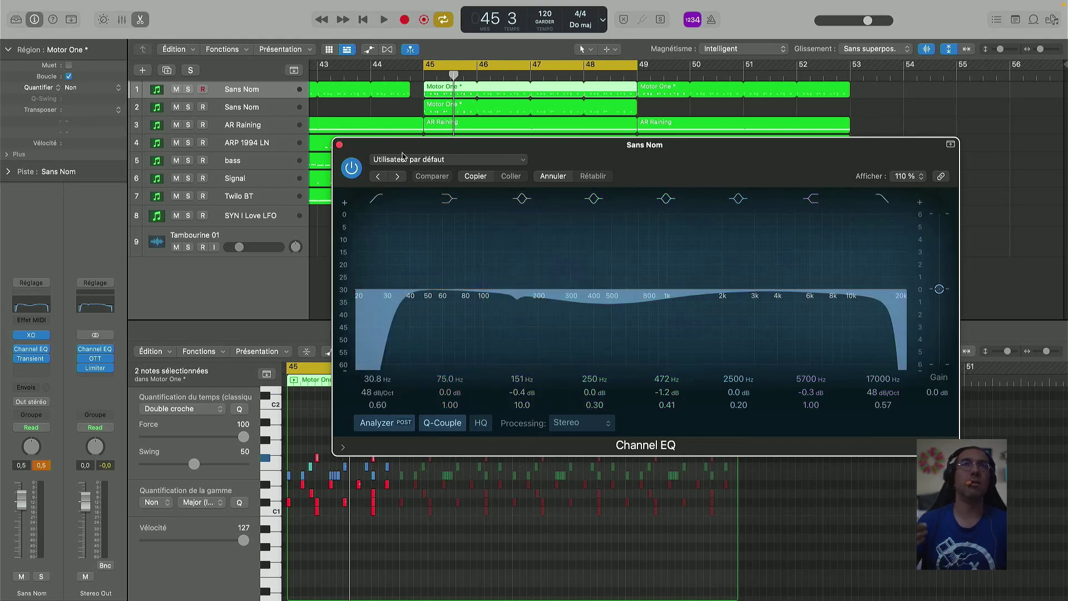
pyautogui.click(339, 145)
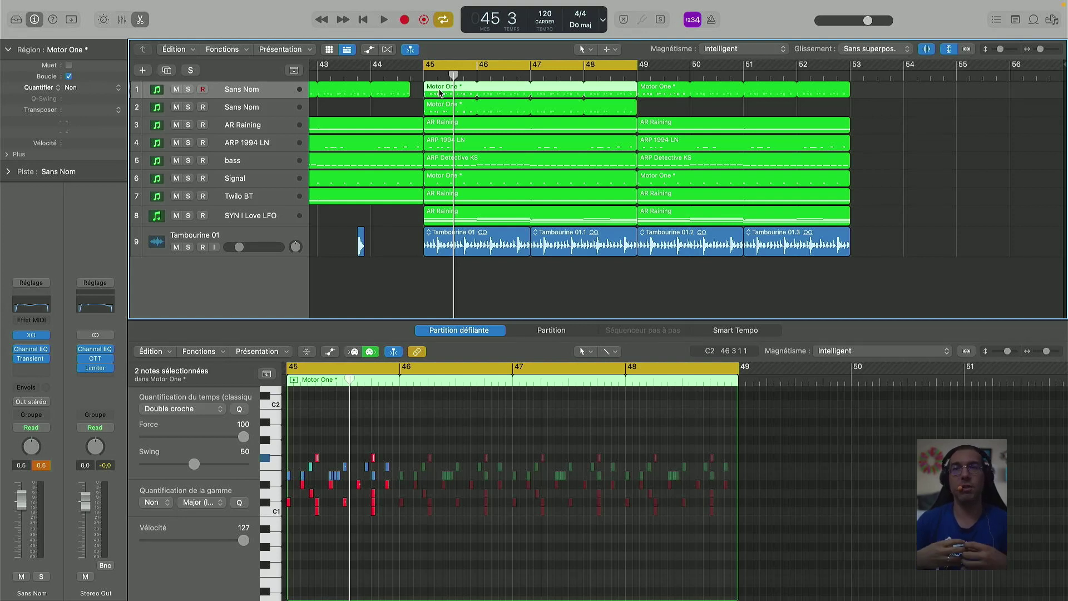
# Replay from bar 45 with the duplicate drum track muted, fine-tune Sustain on the original drum track, and unmute the duplicate
pyautogui.click(424, 75)
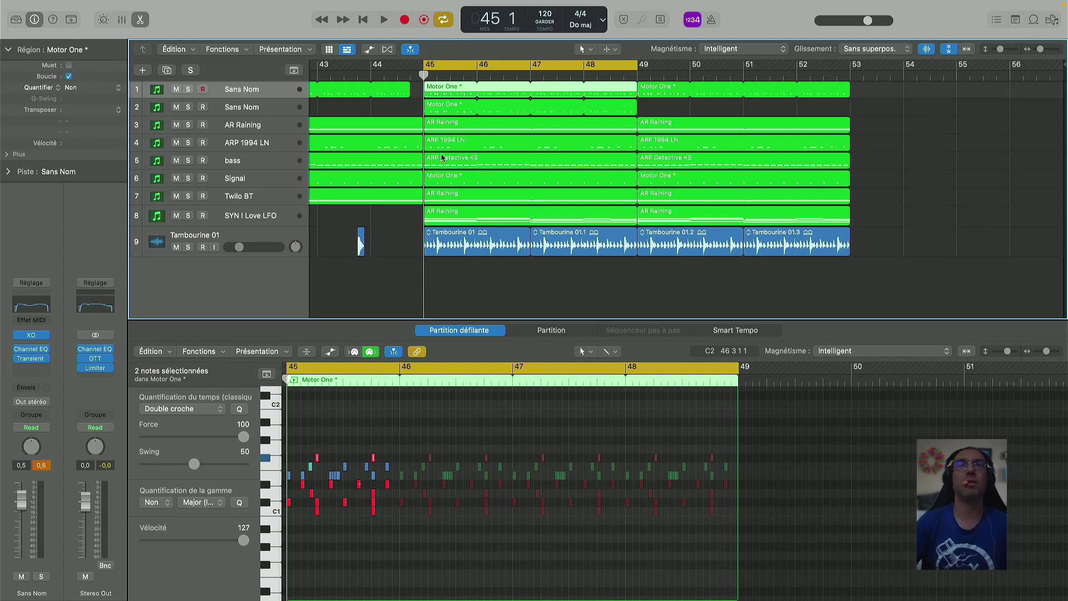
pyautogui.press('space')
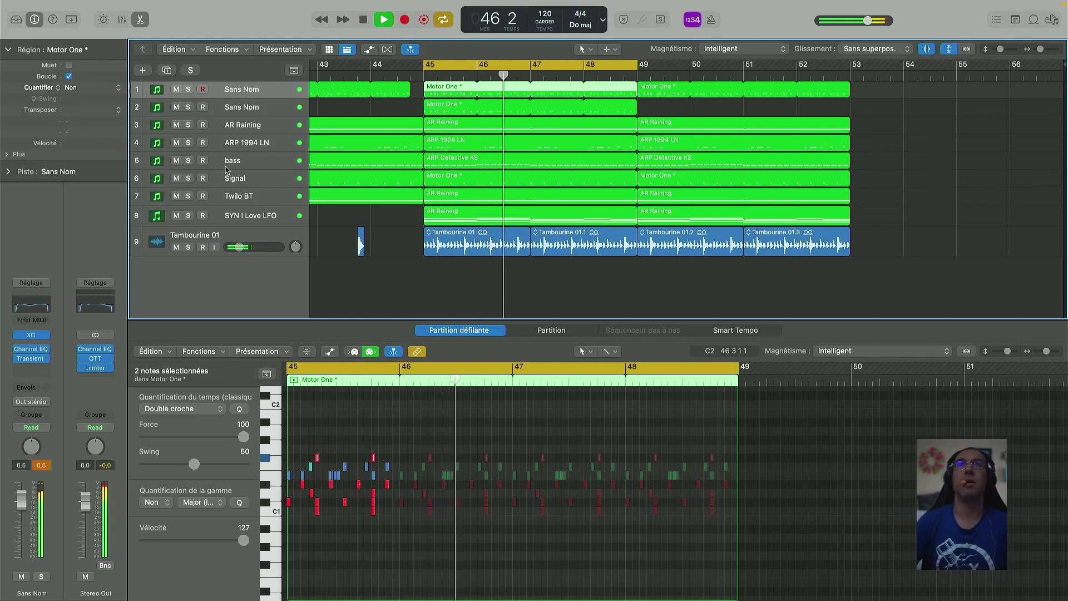
pyautogui.click(176, 107)
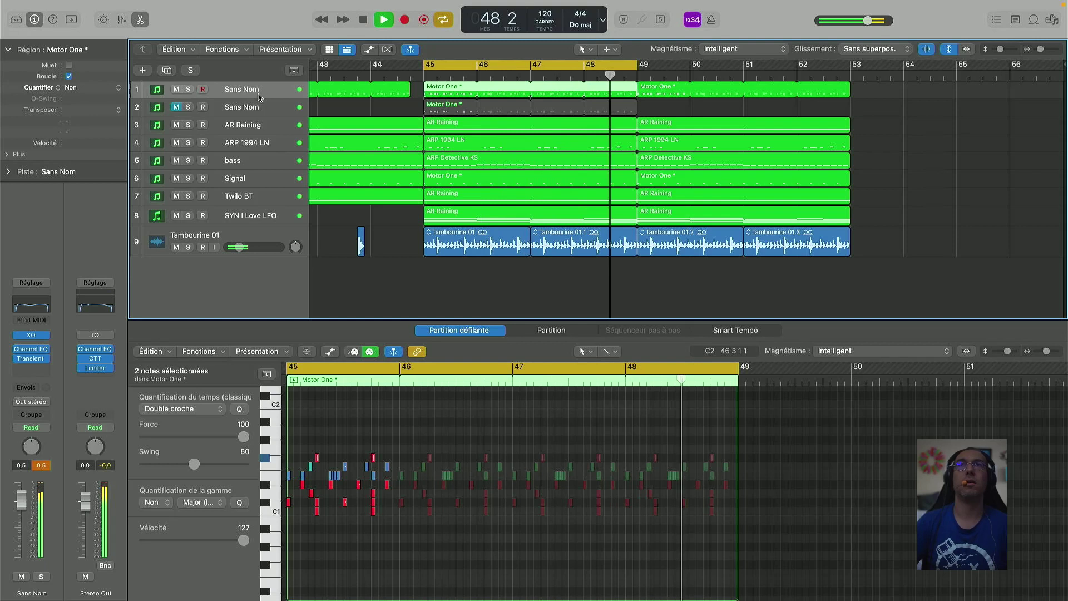
pyautogui.click(44, 358)
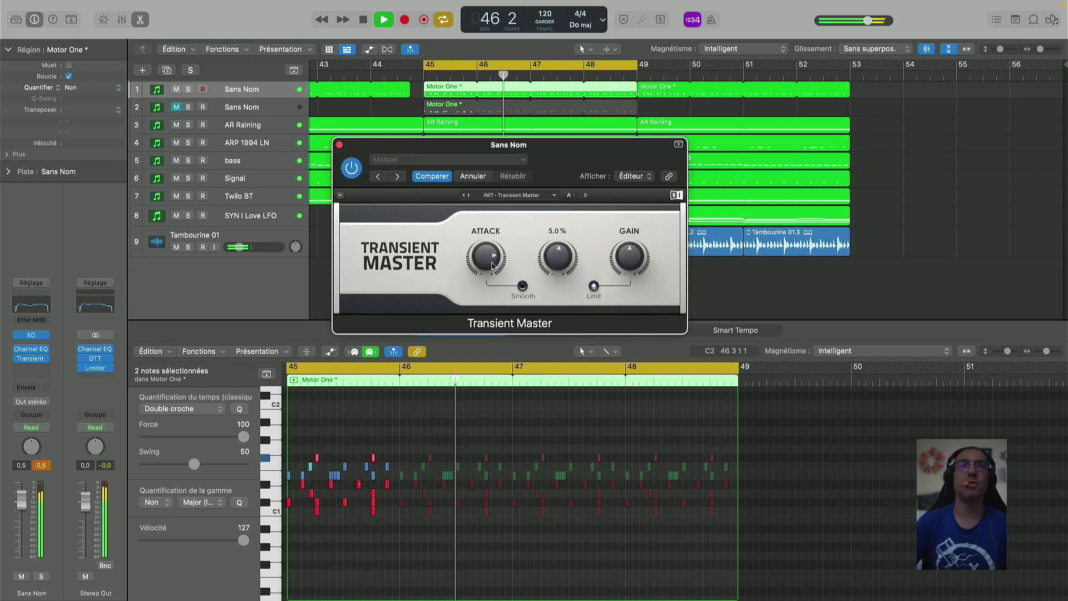
pyautogui.moveTo(559, 259)
pyautogui.moveTo(560, 260)
pyautogui.mouseDown()
pyautogui.moveTo(561, 237)
pyautogui.moveTo(557, 262)
pyautogui.mouseUp()
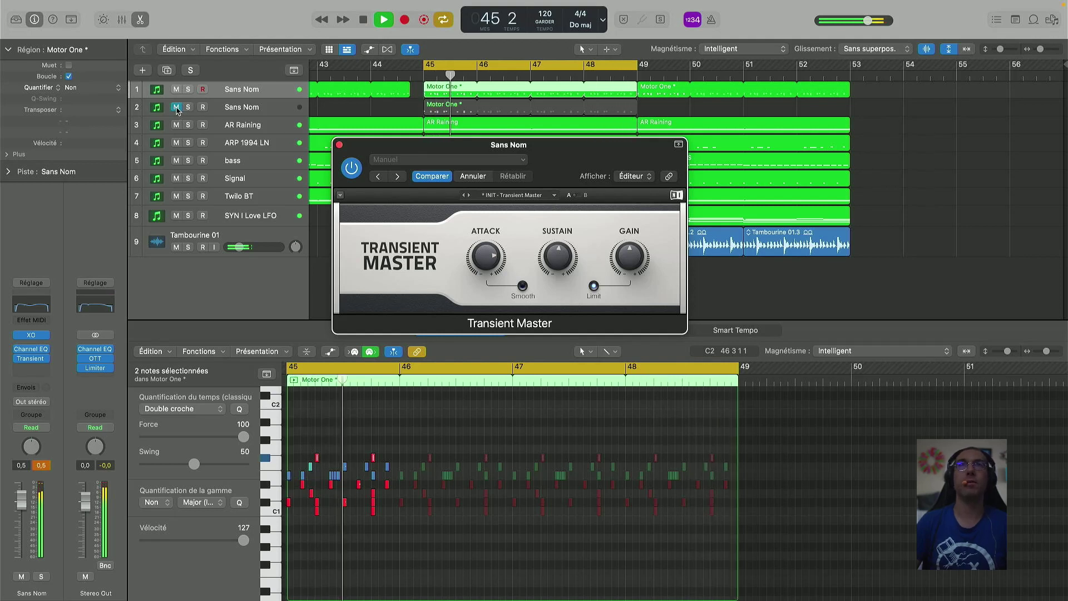
pyautogui.click(176, 107)
pyautogui.click(339, 145)
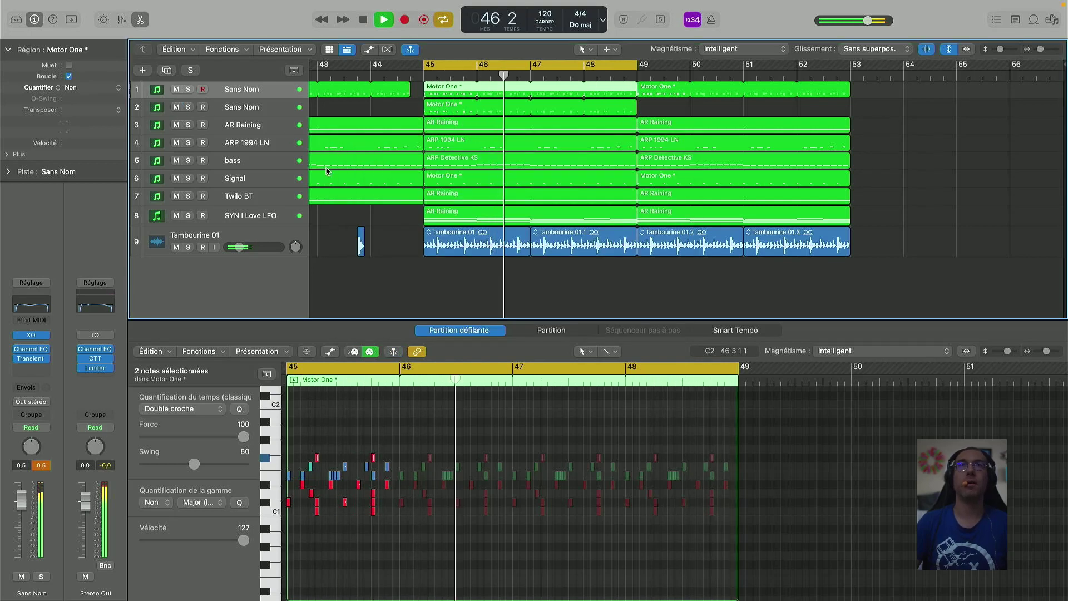
# Lower the duplicate drum track's volume to about -6.4 dB, comparing the playing mix with that track muted and unmuted
pyautogui.click(265, 109)
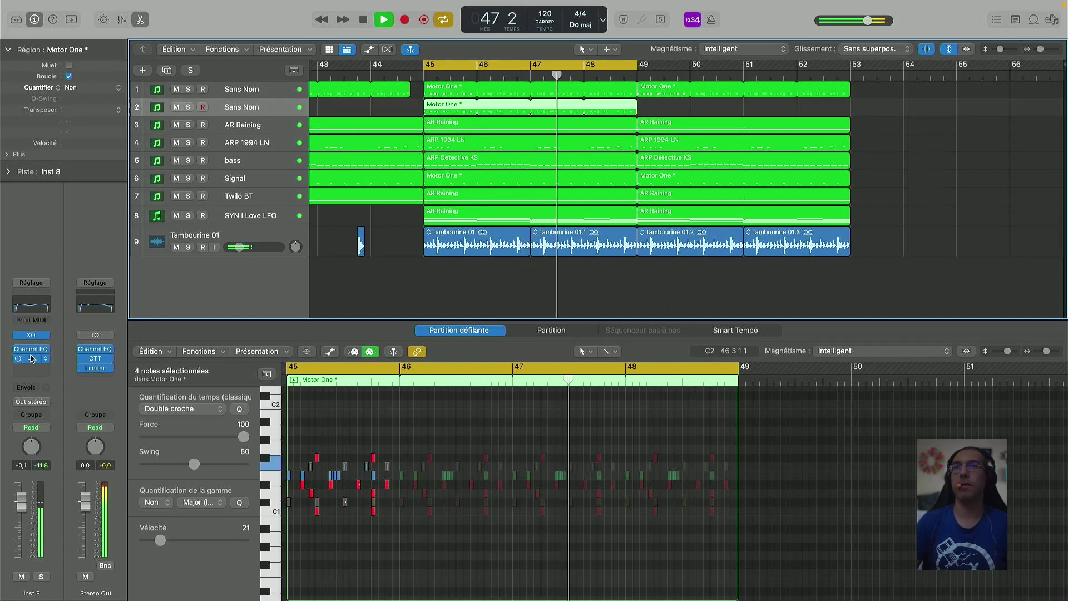
pyautogui.moveTo(31, 359)
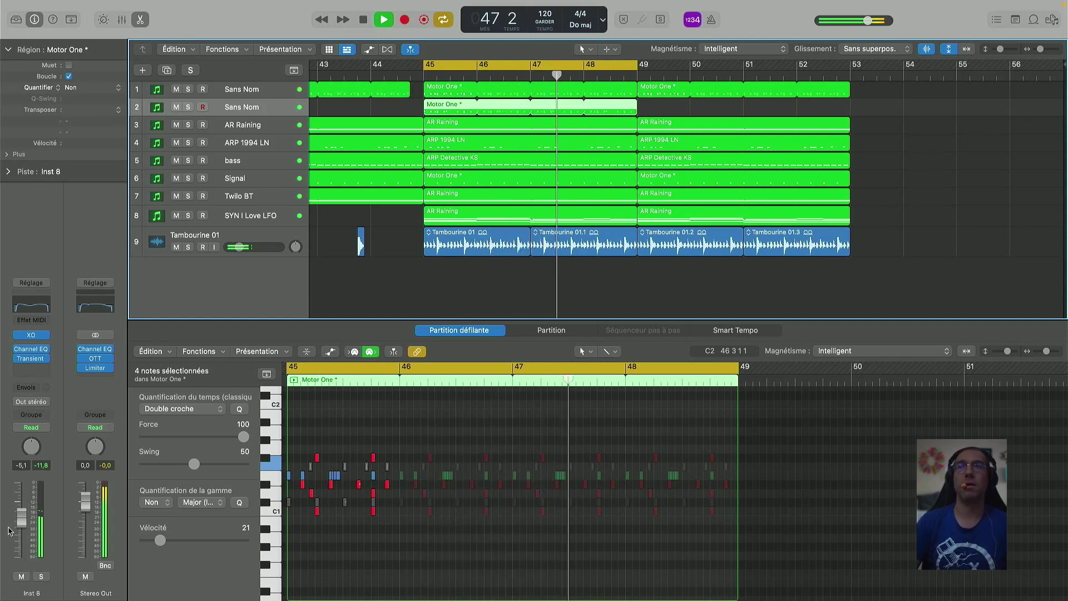
pyautogui.click(21, 577)
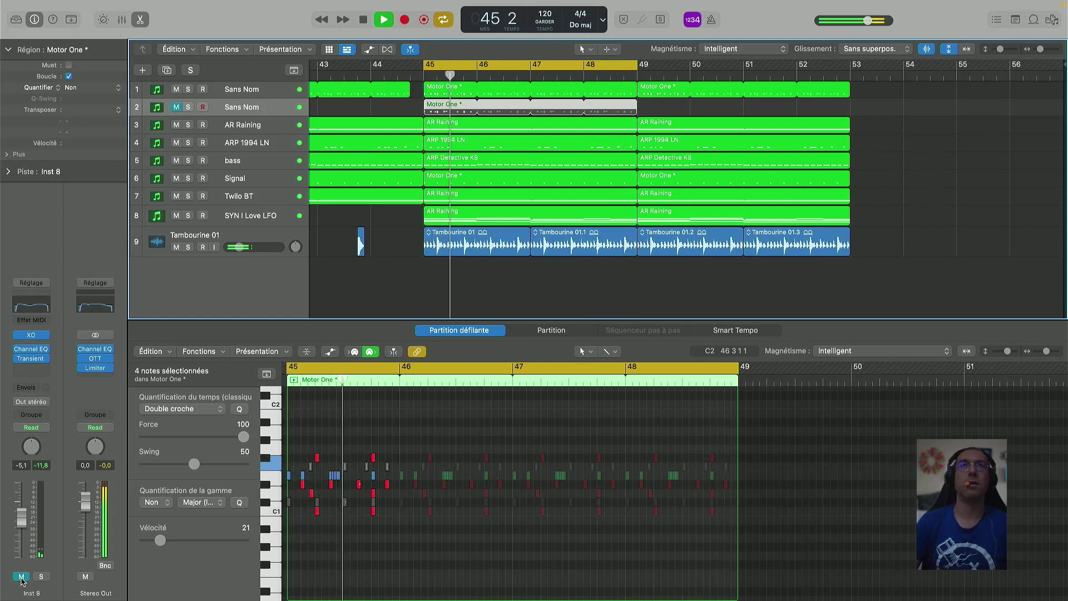
pyautogui.click(22, 578)
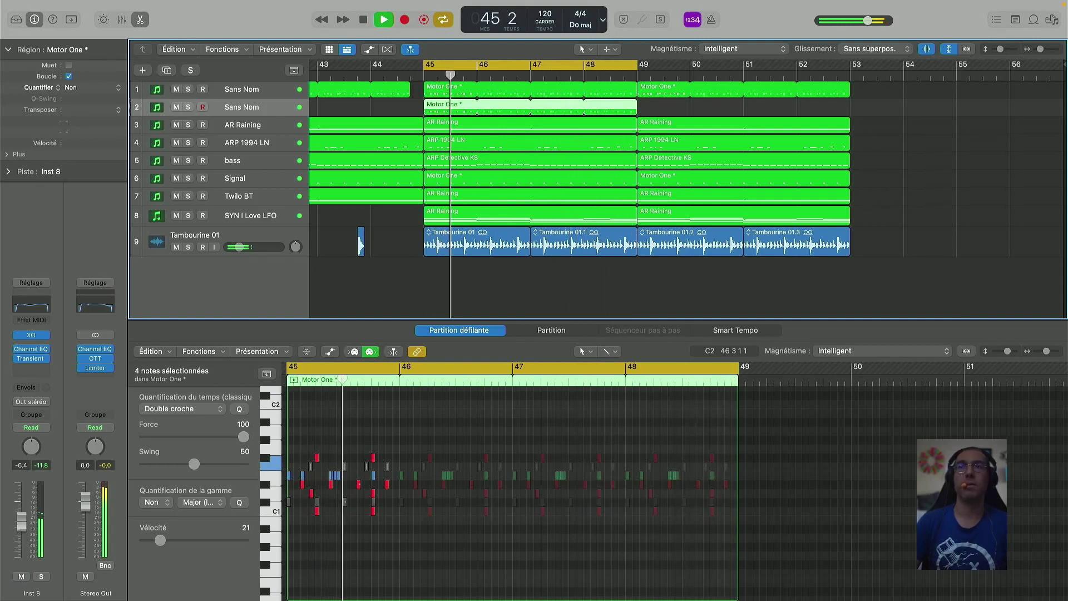
pyautogui.press('space')
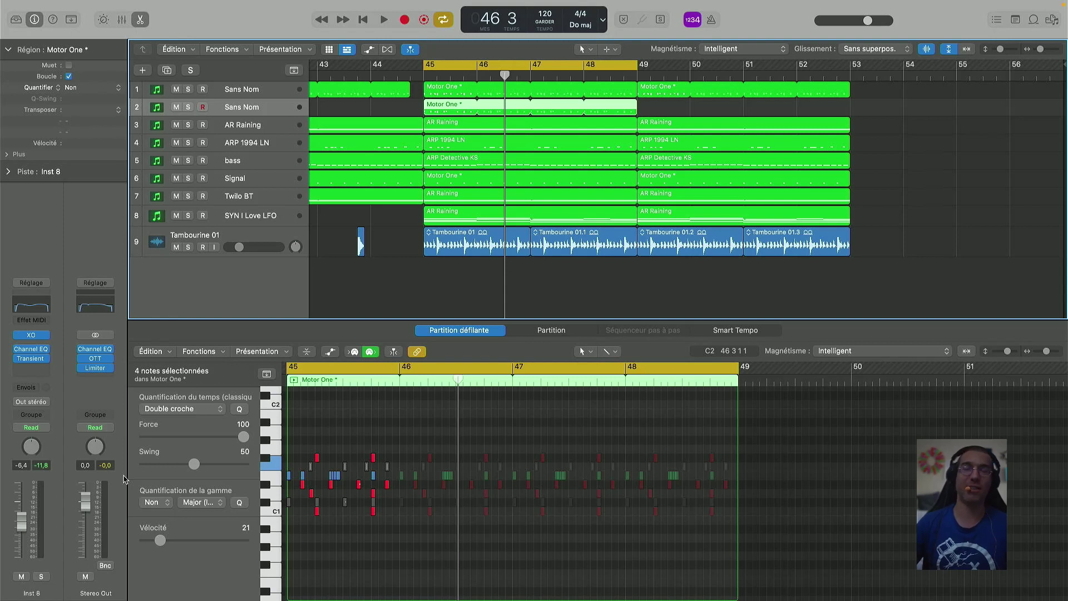
pyautogui.press('space')
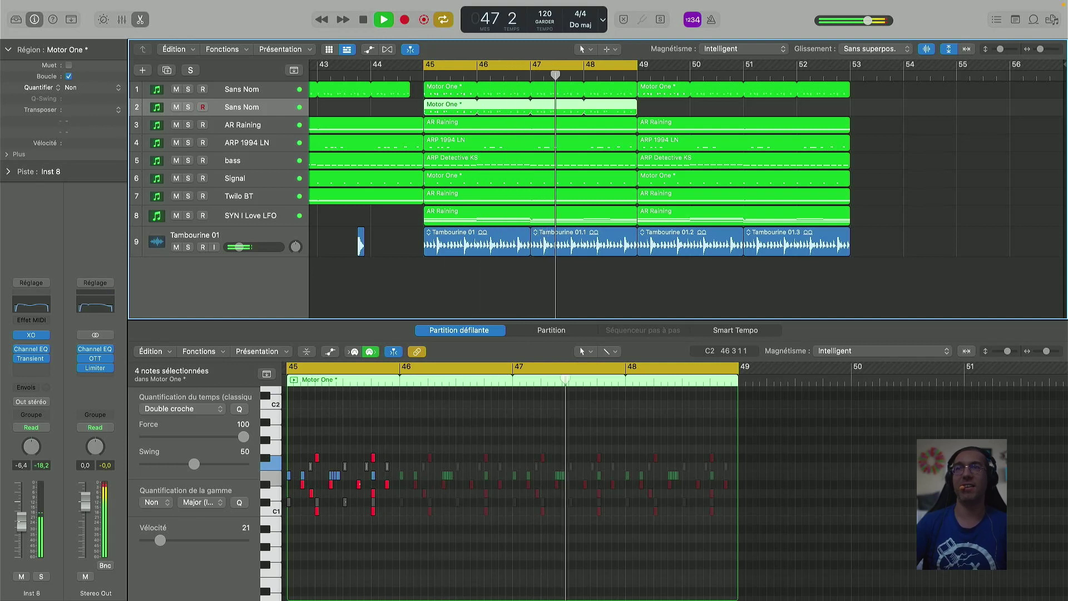
pyautogui.press('space')
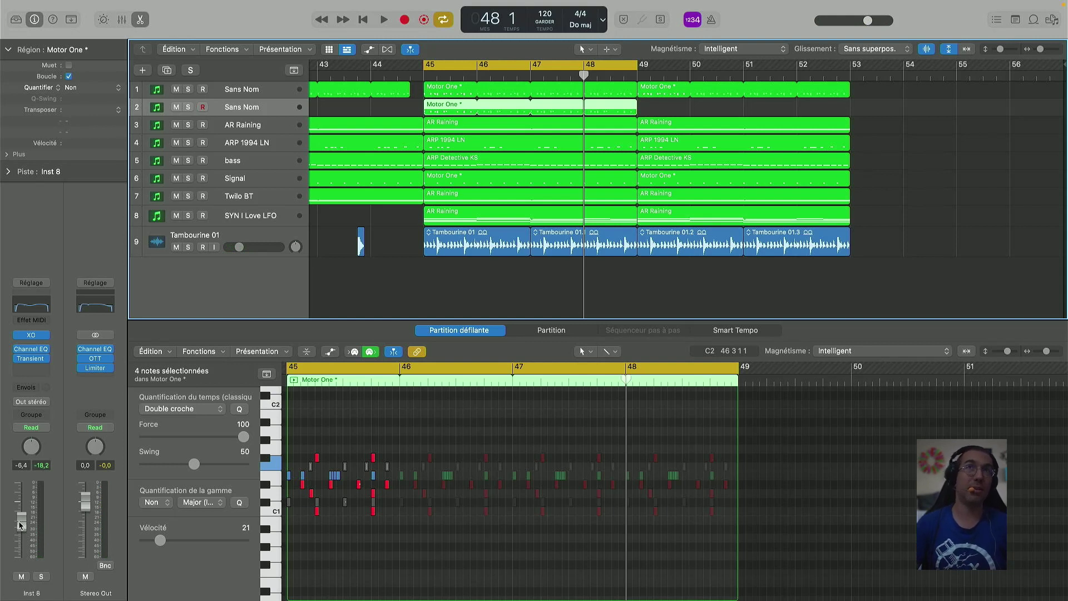
# Replay the mix and readjust the duplicate drum track's volume to about -4.2 dB
pyautogui.press('space')
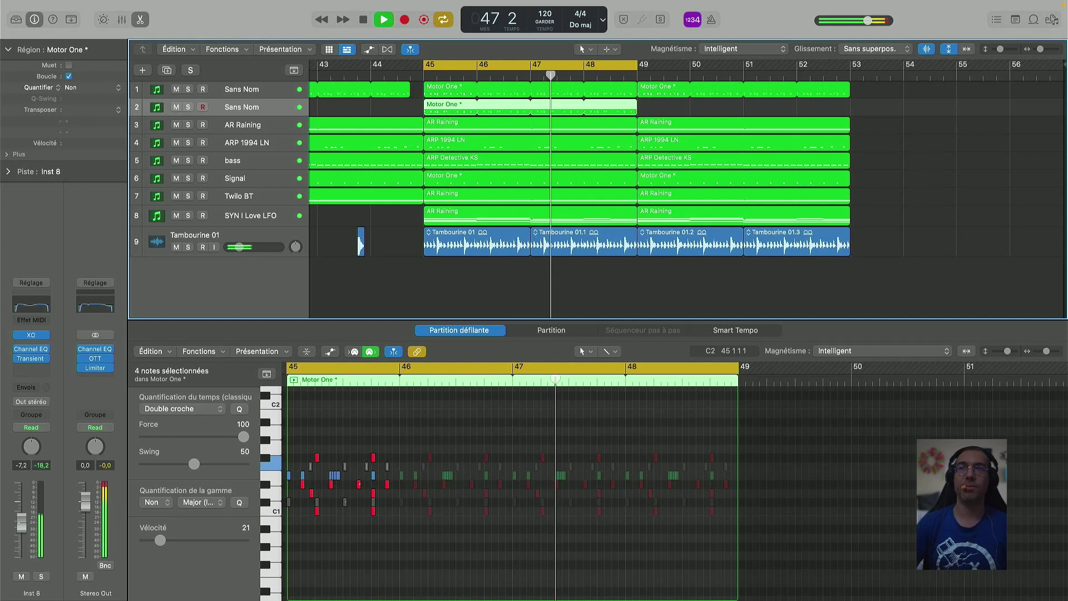
pyautogui.moveTo(19, 528); pyautogui.dragTo(19, 525)
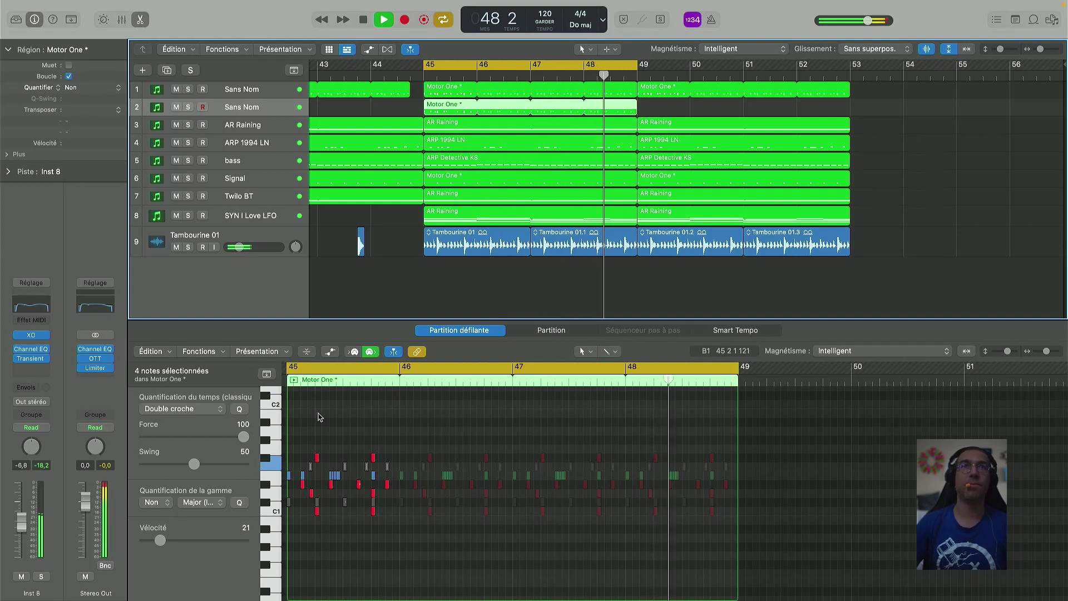
pyautogui.press('space')
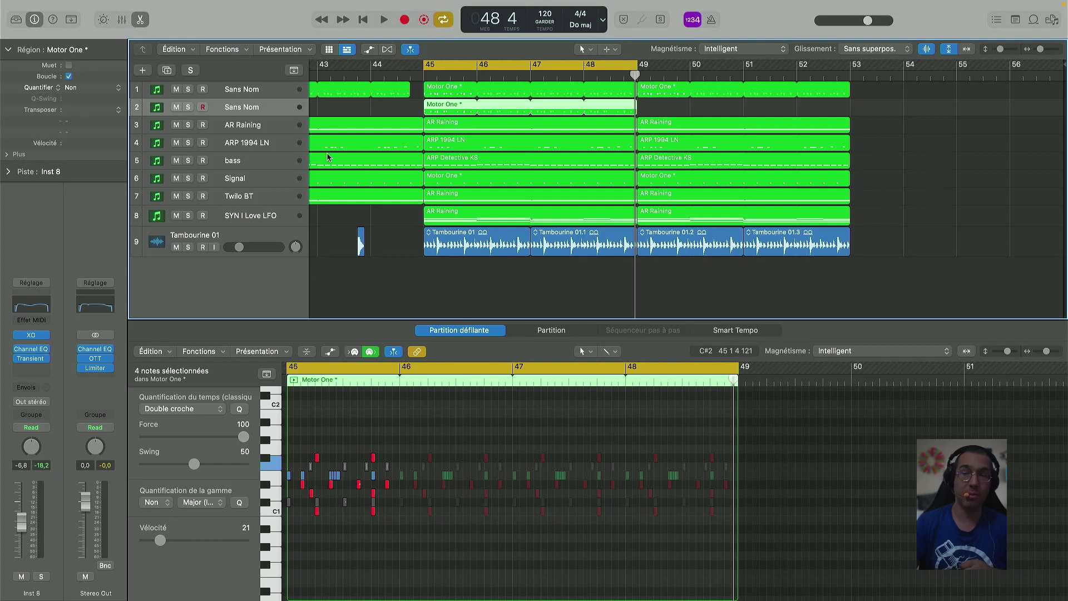
pyautogui.press('space')
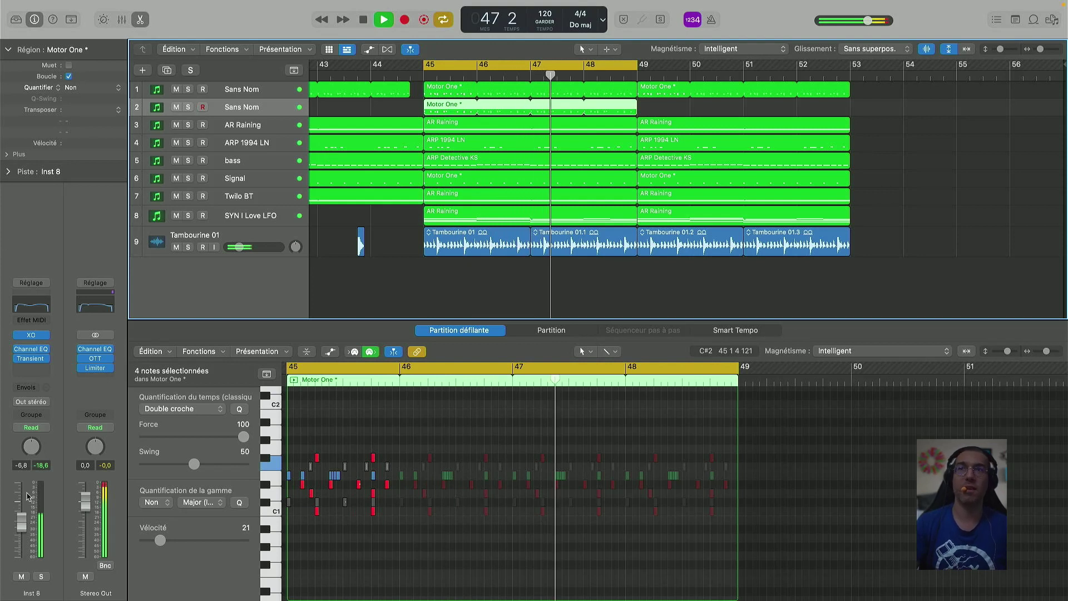
pyautogui.moveTo(25, 511); pyautogui.dragTo(25, 508)
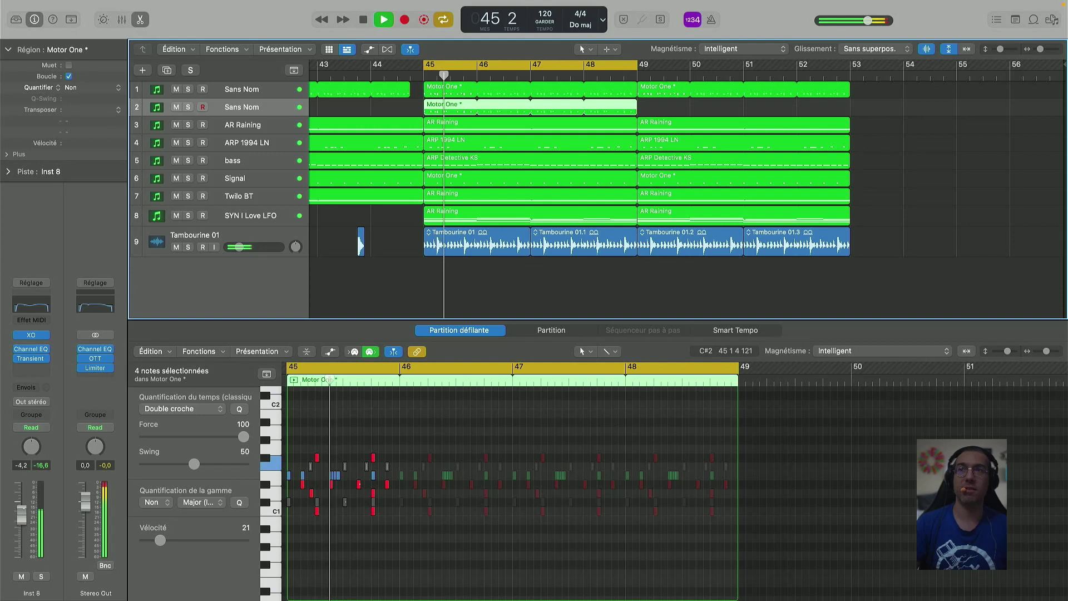